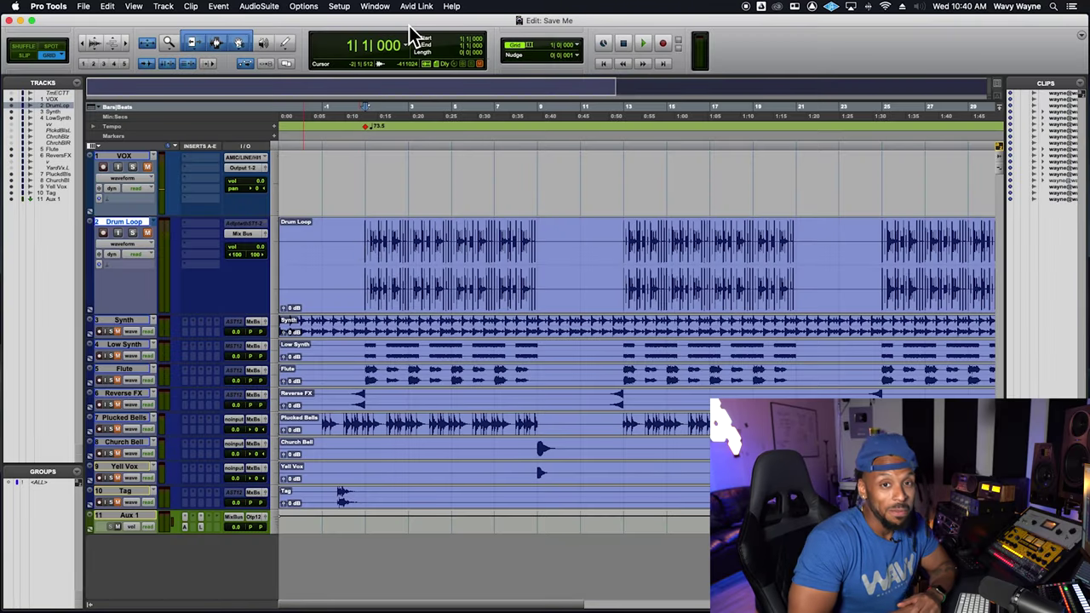
# - Open Save As, cancel it without saving, and select the opening bars of the Drum Loop clip
pyautogui.press('super+shift+s')
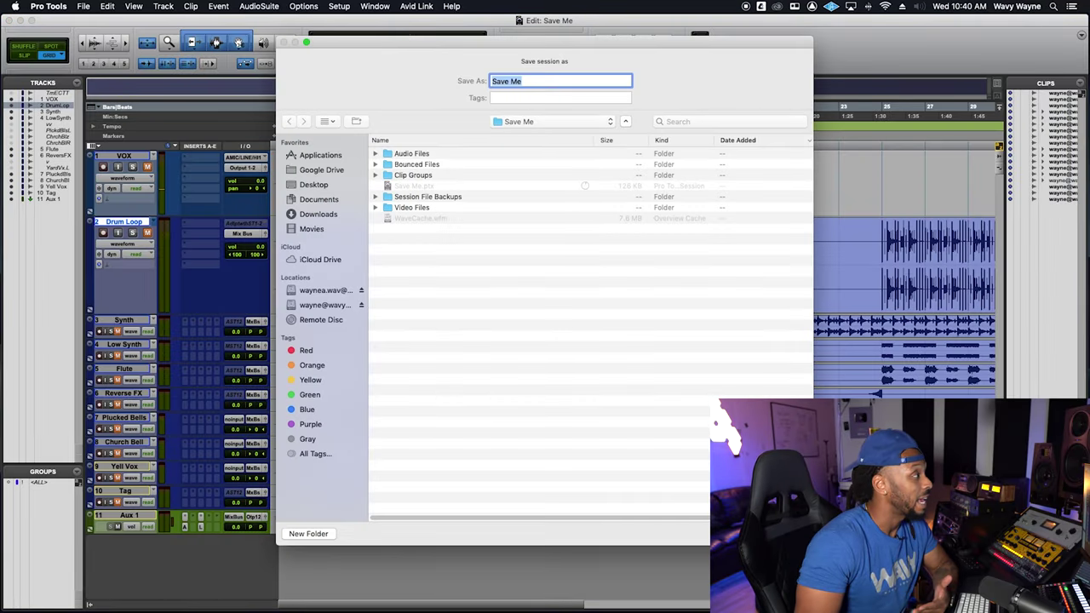
pyautogui.press('Escape')
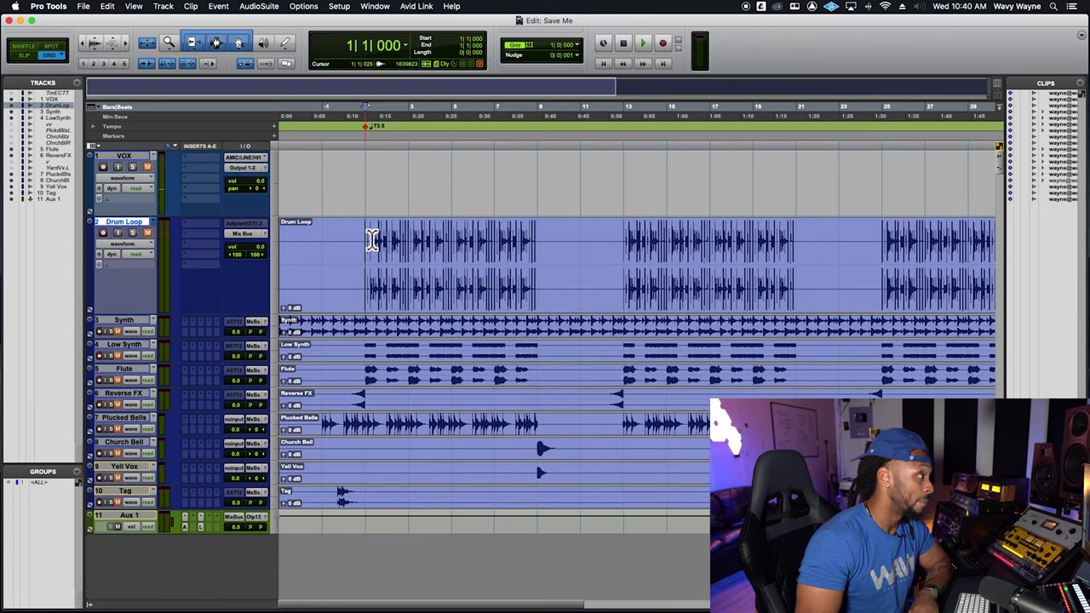
pyautogui.moveTo(370, 243); pyautogui.dragTo(550, 246)
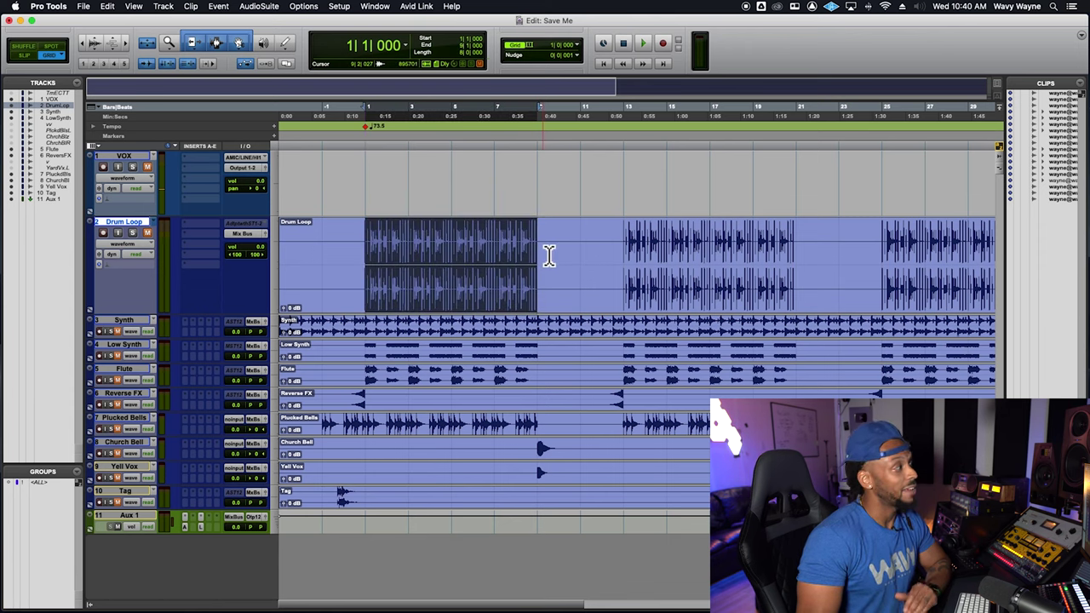
# - Lower the Reverse FX fader to -5.2 dB in the Mix window, then return to Edit at bar 12
pyautogui.press('super+equal')
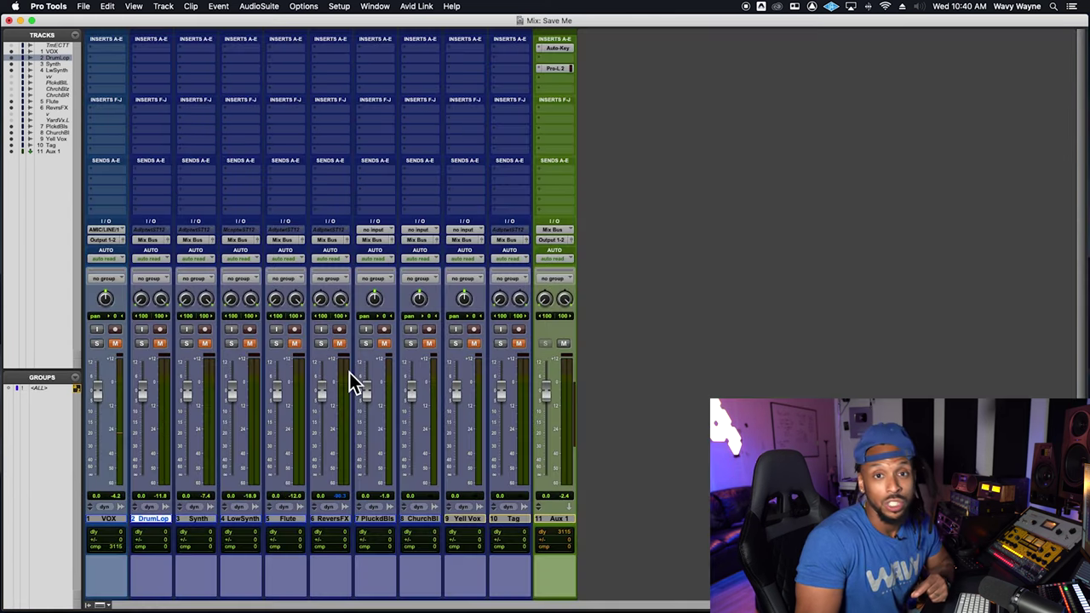
pyautogui.moveTo(332, 413); pyautogui.dragTo(330, 426)
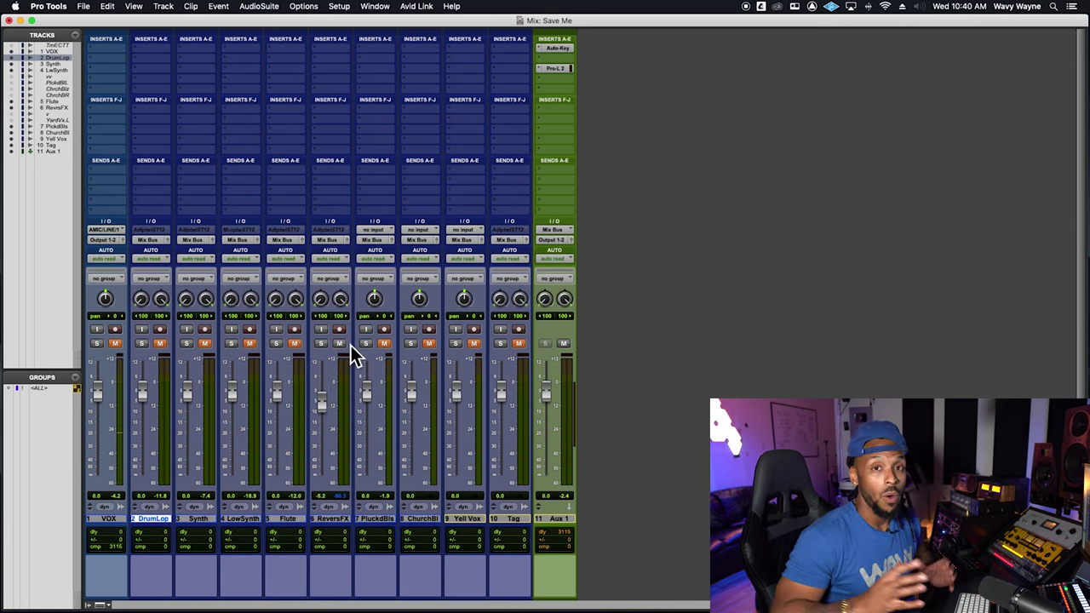
pyautogui.click(349, 347)
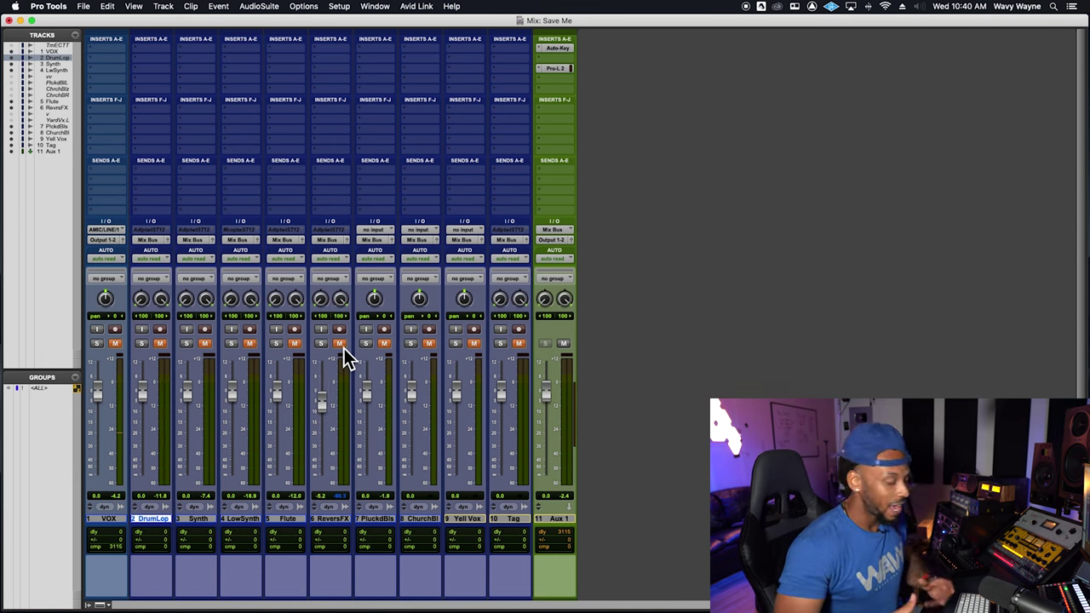
pyautogui.press('super+equal')
pyautogui.click(615, 249)
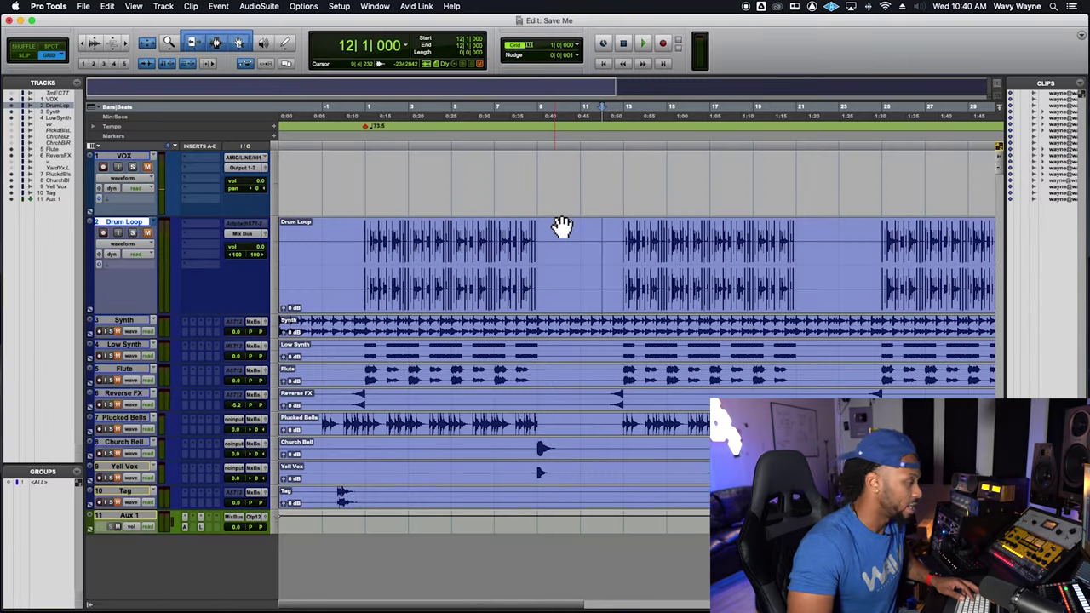
# - Save a copy of the session as 'Save Me_2.0'
pyautogui.press('super+shift+s')
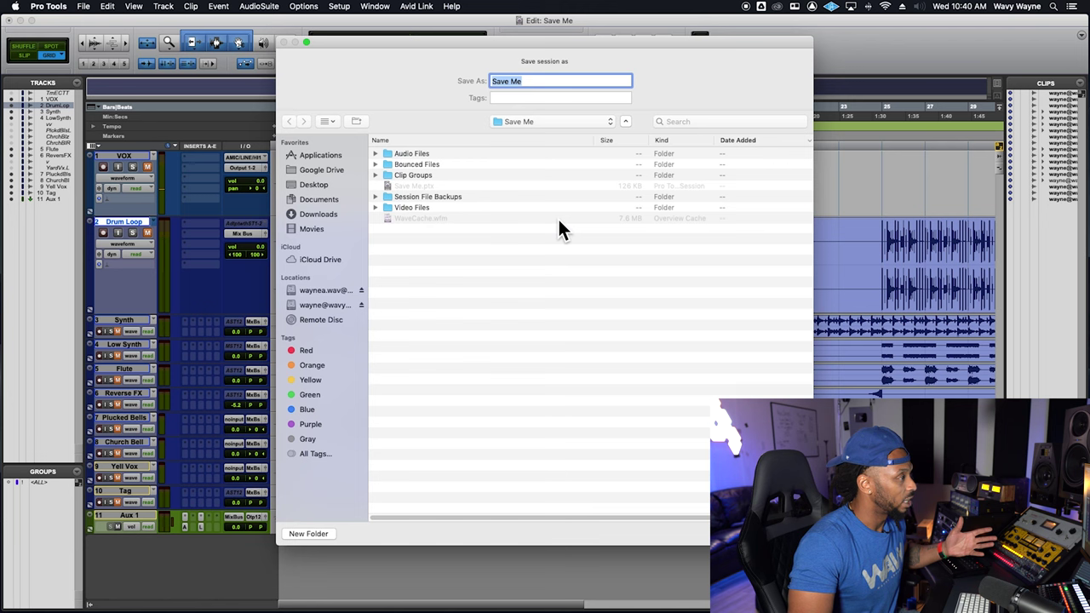
pyautogui.click(557, 81)
pyautogui.write('_2.0')
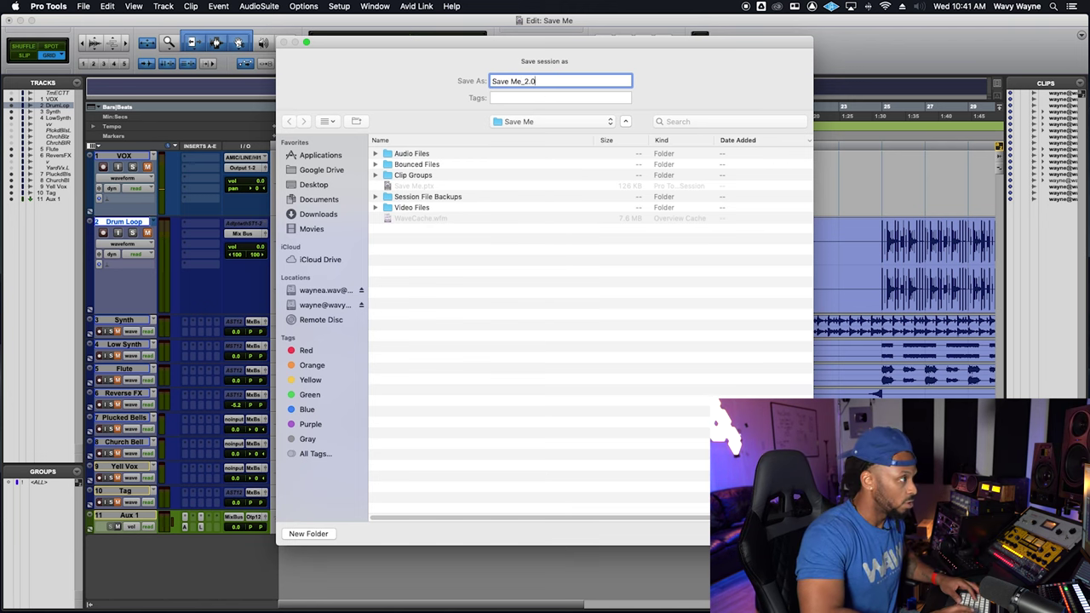
pyautogui.press('Return')
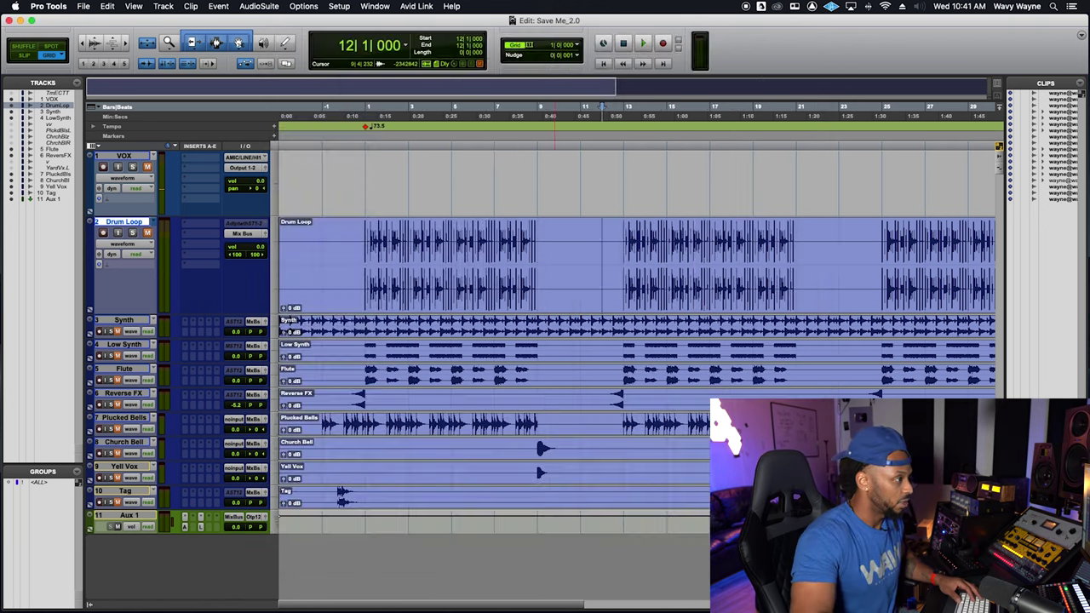
# - Duplicate bars 13–21 across the music tracks several times
pyautogui.moveTo(620, 256); pyautogui.dragTo(798, 456)
pyautogui.press('super+d')
pyautogui.press('super+d')
pyautogui.press('super+d')
pyautogui.press('super+d')
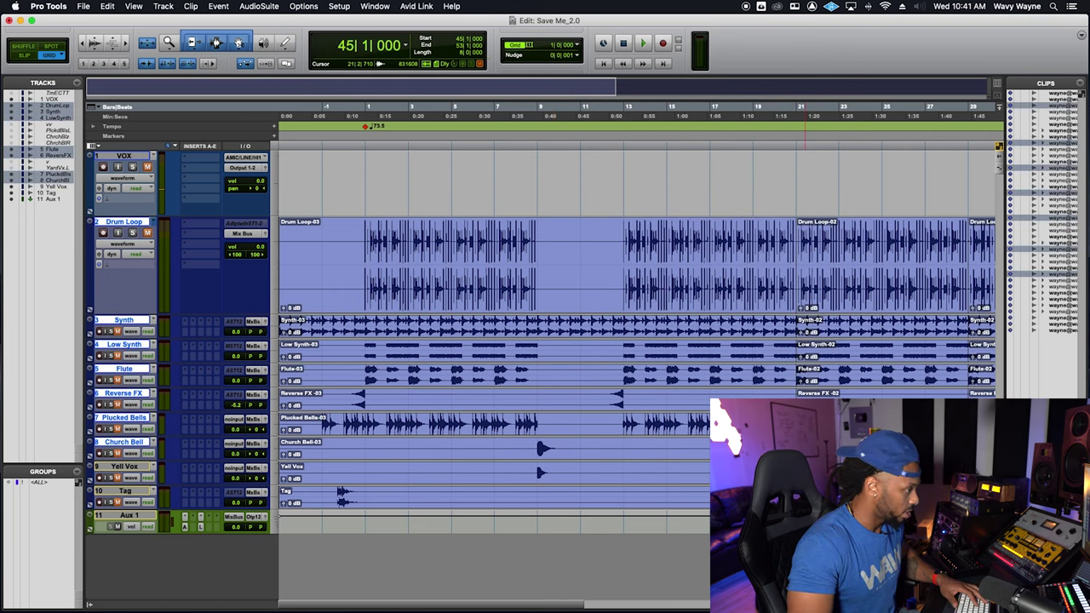
pyautogui.press('super+bracketleft')
pyautogui.press('super+bracketleft')
pyautogui.press('super+d')
pyautogui.press('super+d')
pyautogui.press('super+d')
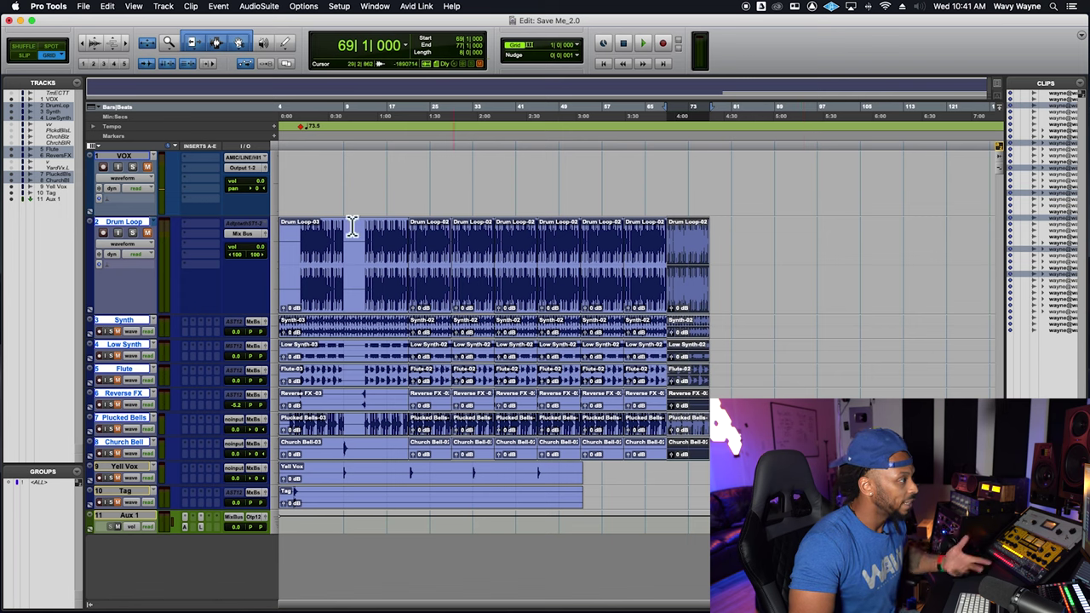
# - Close the Save Me_2.0 session without saving changes
pyautogui.click(85, 6)
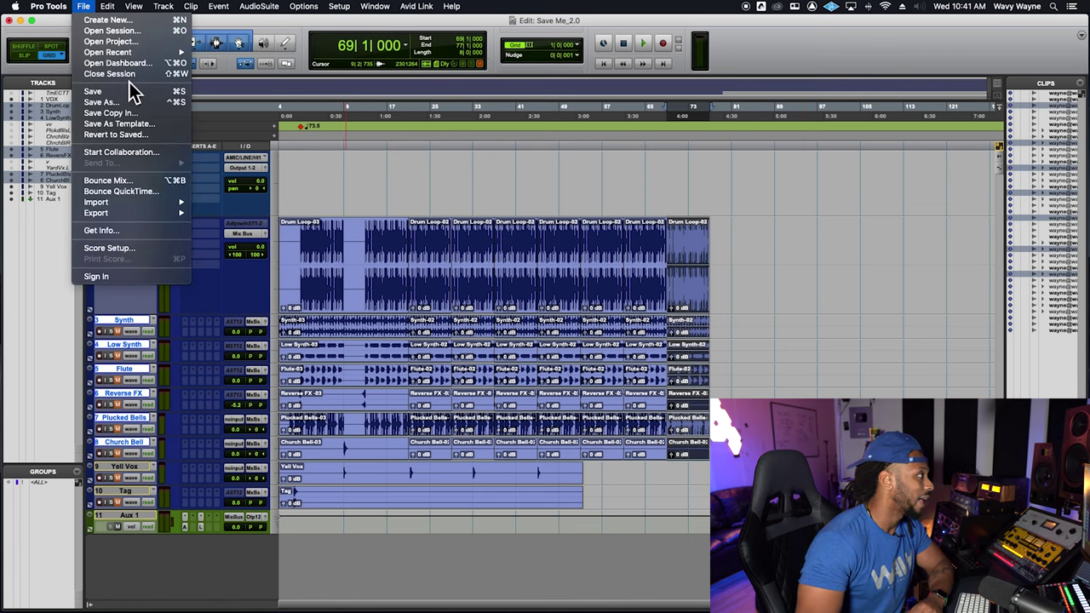
pyautogui.click(137, 74)
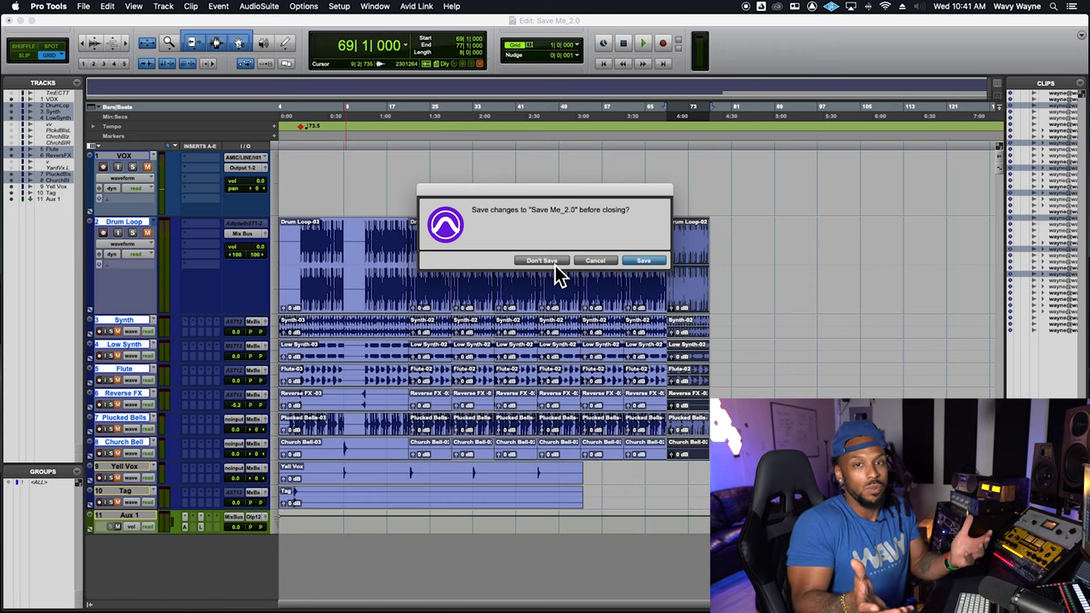
pyautogui.click(556, 264)
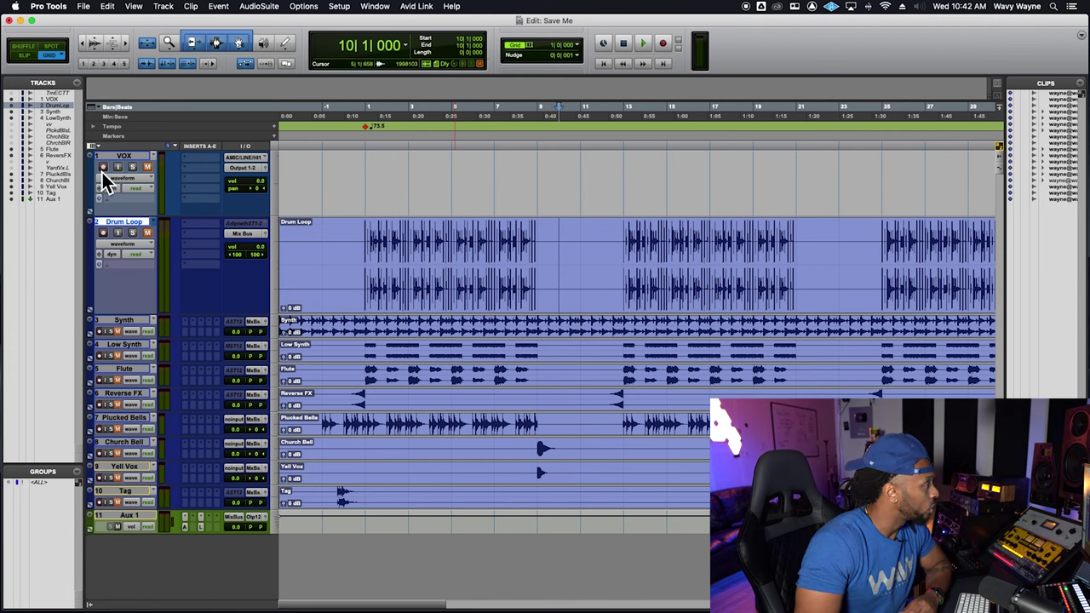
# - Make the VOX track taller and stop the first vocal take at bar 1
pyautogui.moveTo(140, 214); pyautogui.dragTo(153, 249)
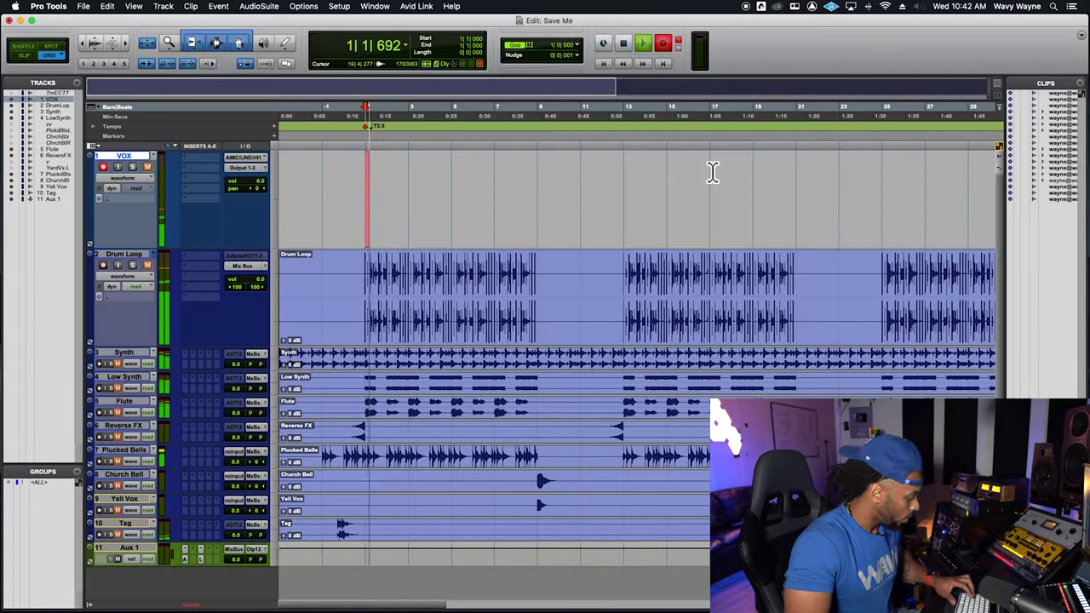
pyautogui.press('super+bracketright')
pyautogui.press('super+bracketright')
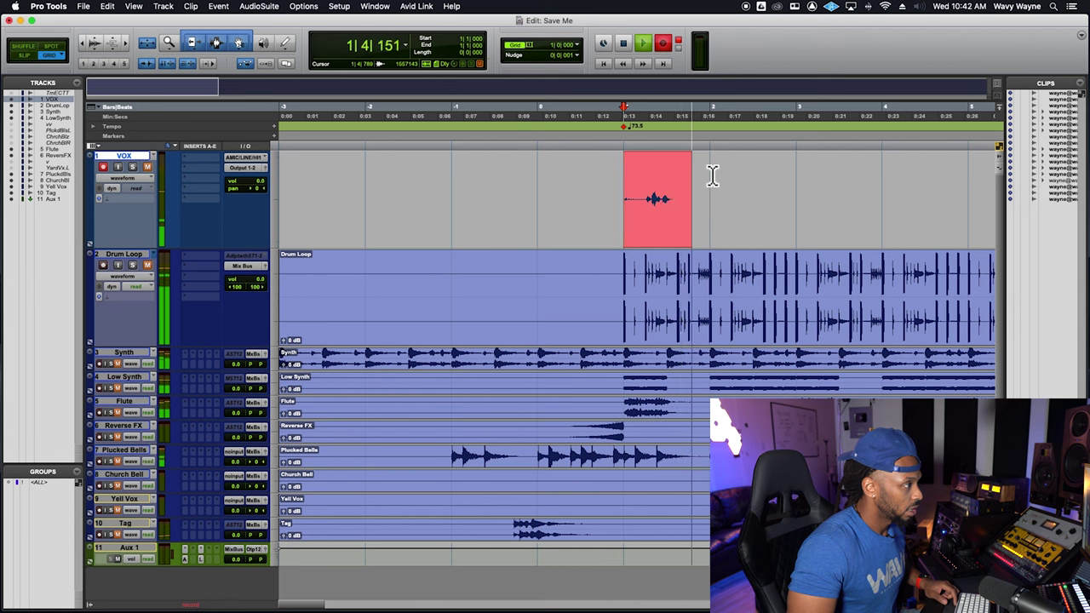
pyautogui.press('space')
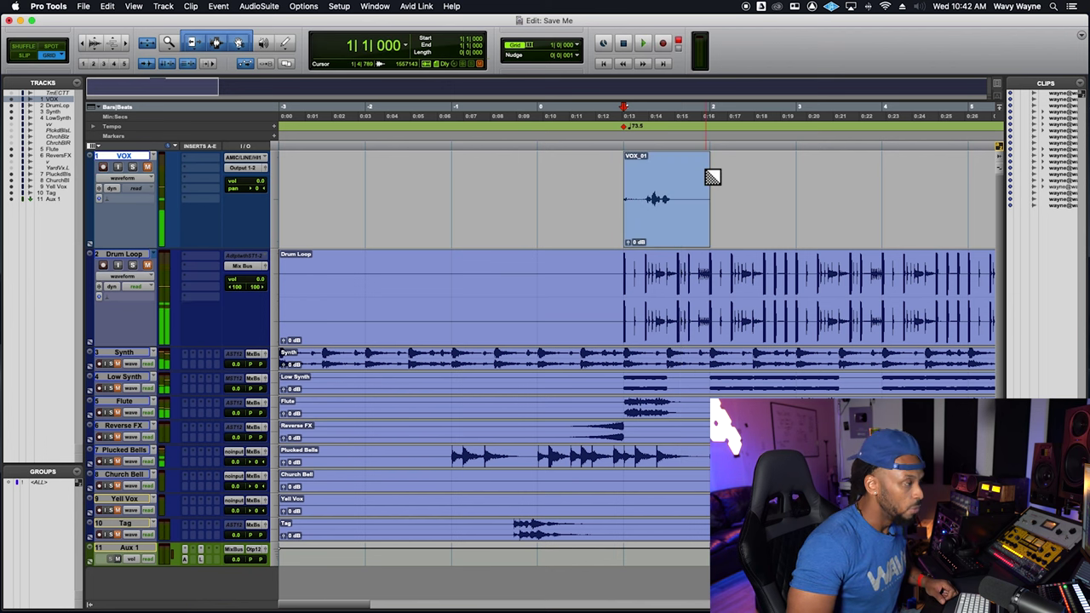
# - Record a second vocal take on VOX, then start another recording pass
pyautogui.press('super+space')
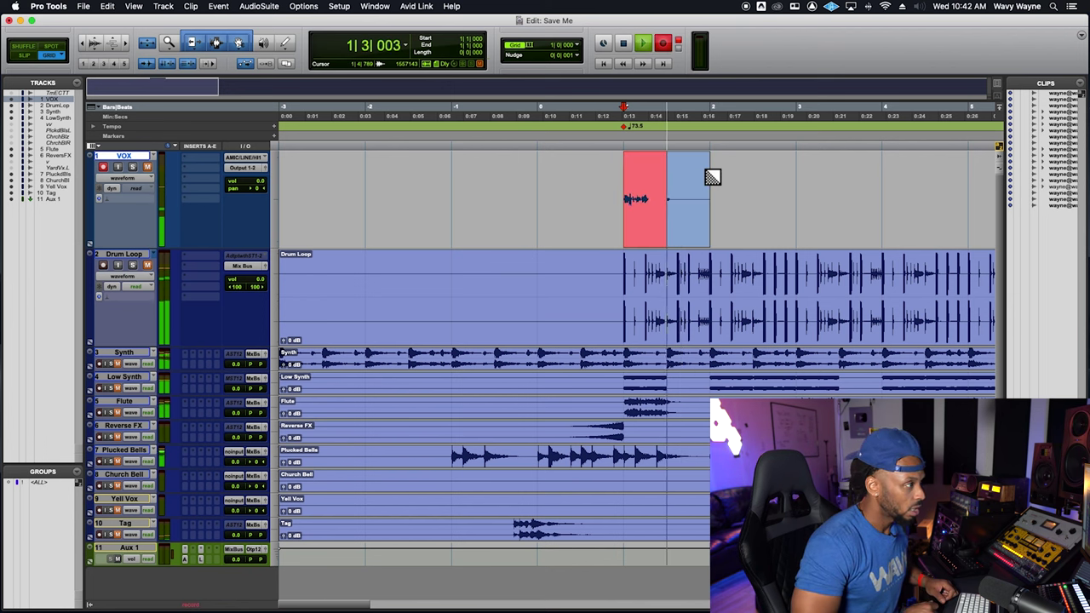
pyautogui.press('space')
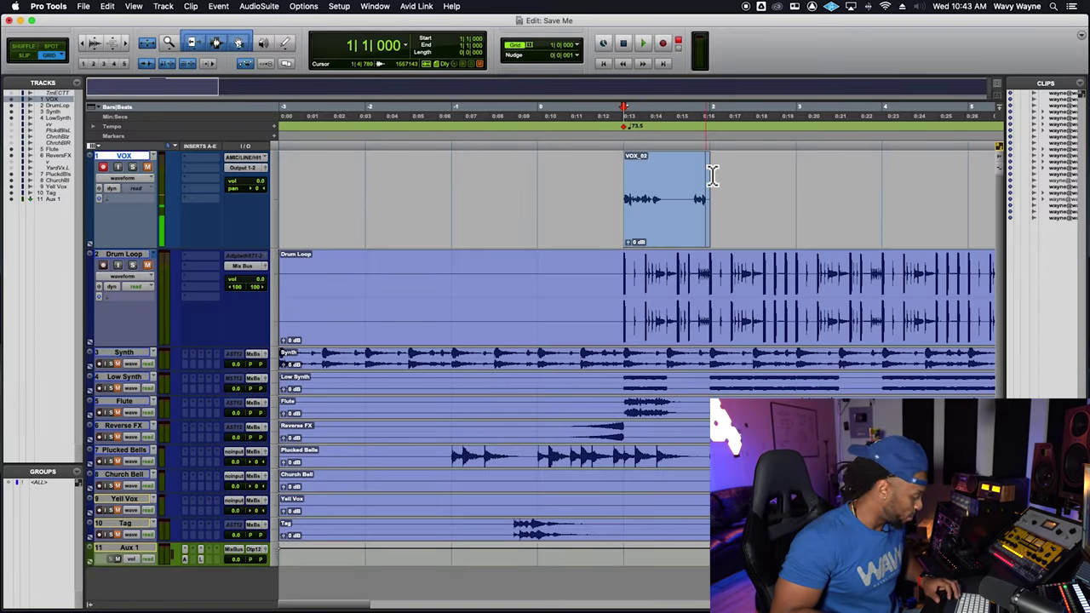
pyautogui.press('super+space')
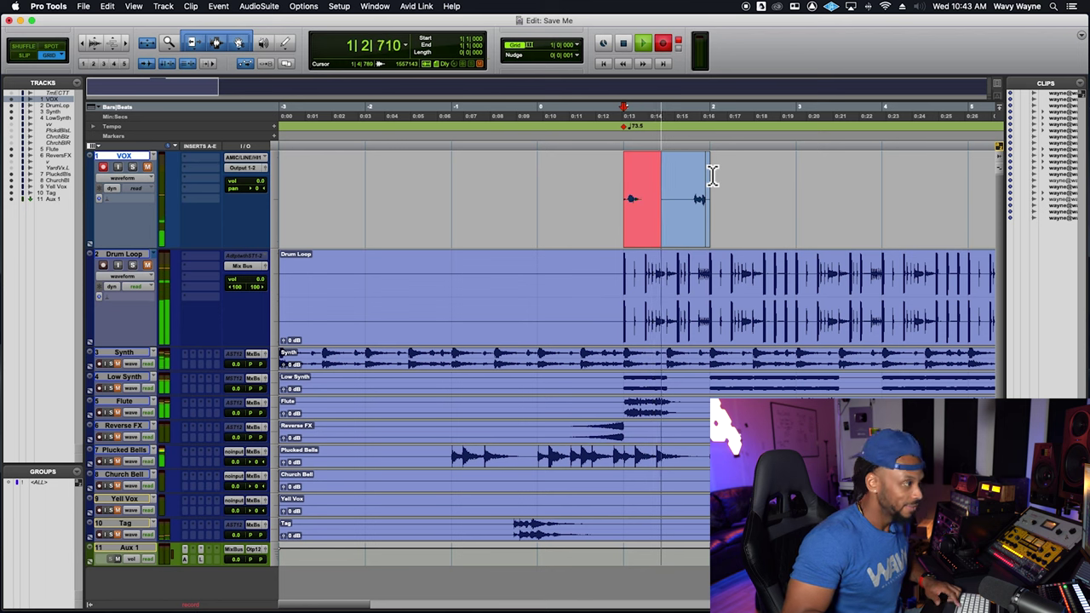
# - Record more VOX takes (VOX_04, VOX_06-03) and drop a memory location marker while recording
pyautogui.press('space')
pyautogui.press('super+space')
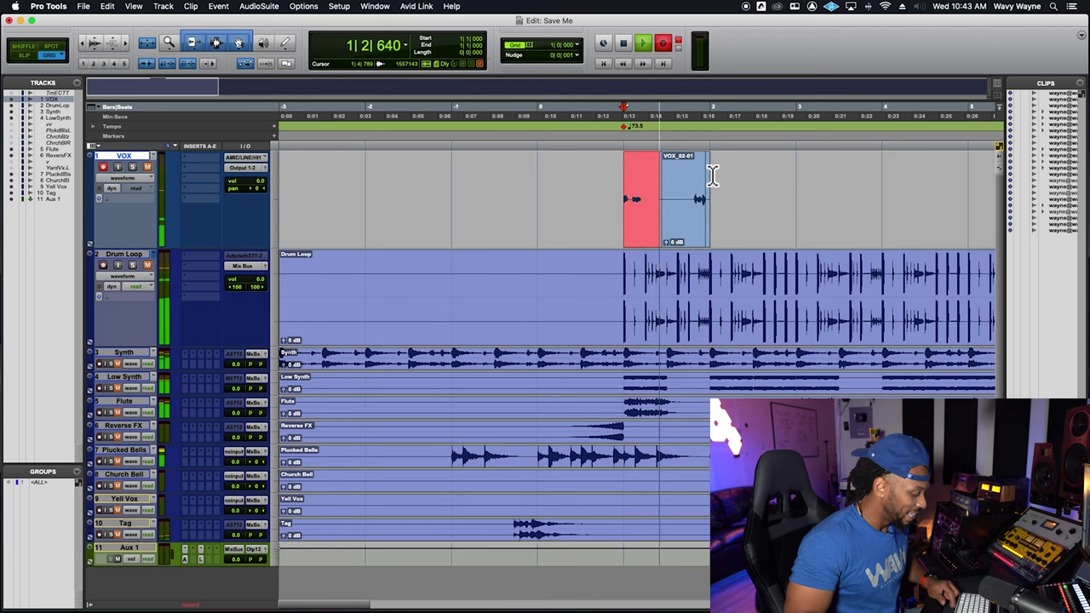
pyautogui.press('space')
pyautogui.press('XF86AudioRaiseVolume')
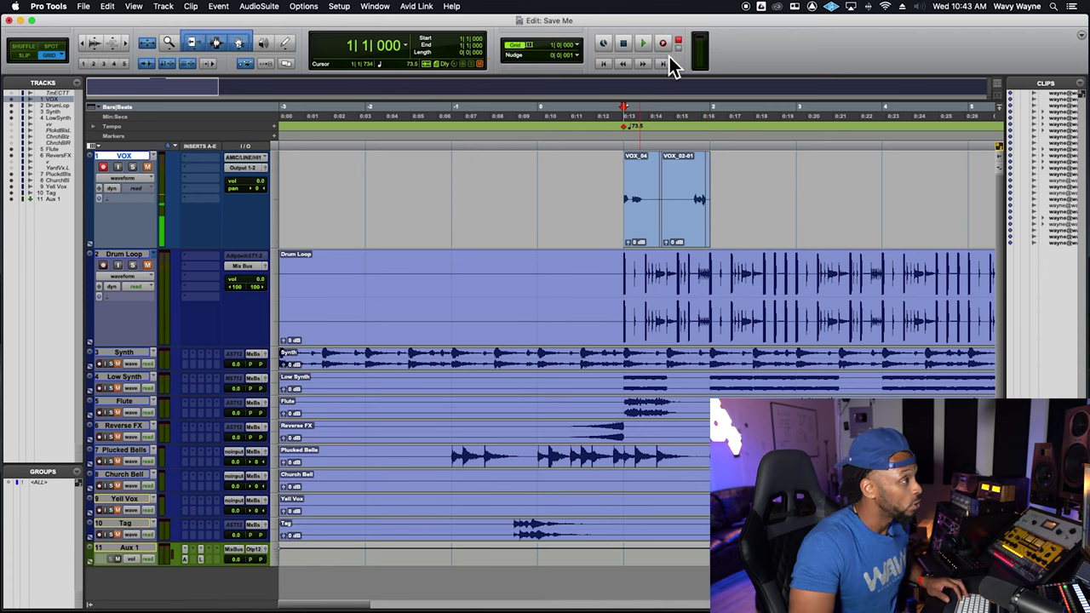
pyautogui.press('super+space')
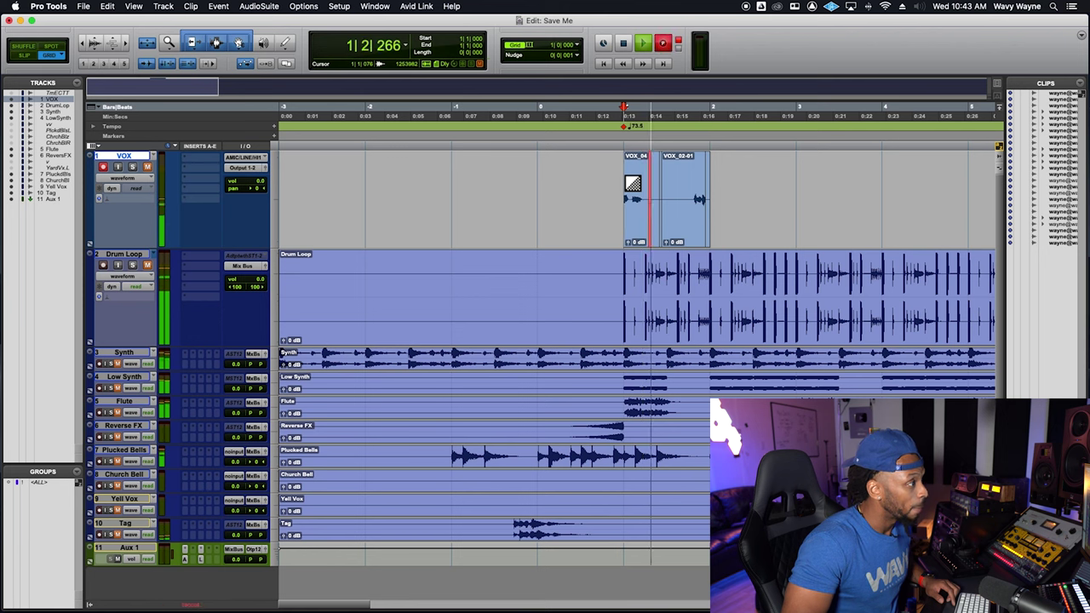
pyautogui.press('KP_Enter')
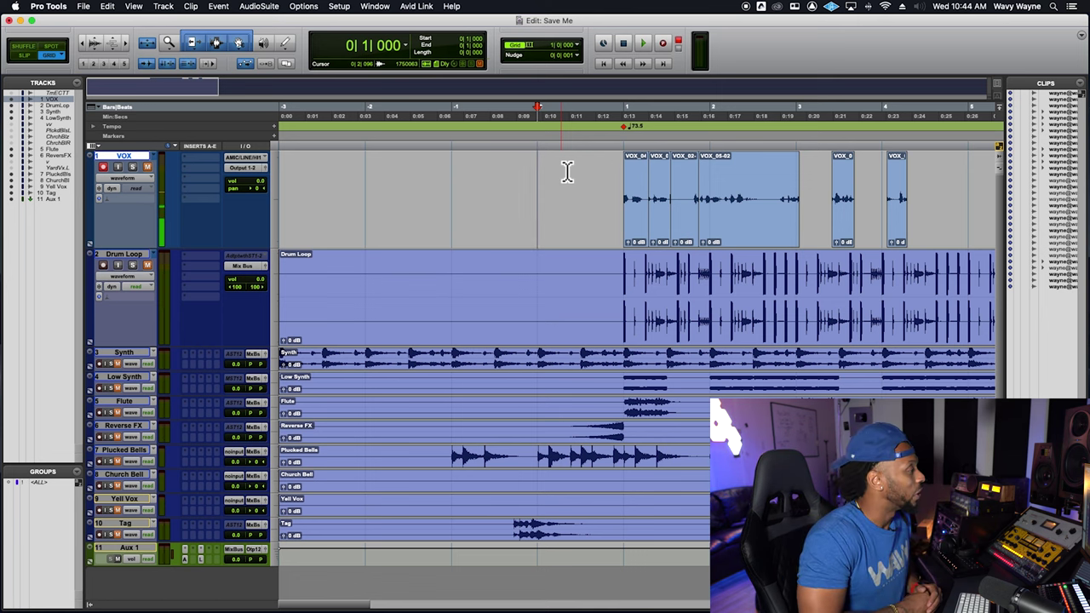
# - Place the insertion point on VOX and open New Tracks, trying Aux Input and Stereo before returning to Mono audio
pyautogui.click(163, 7)
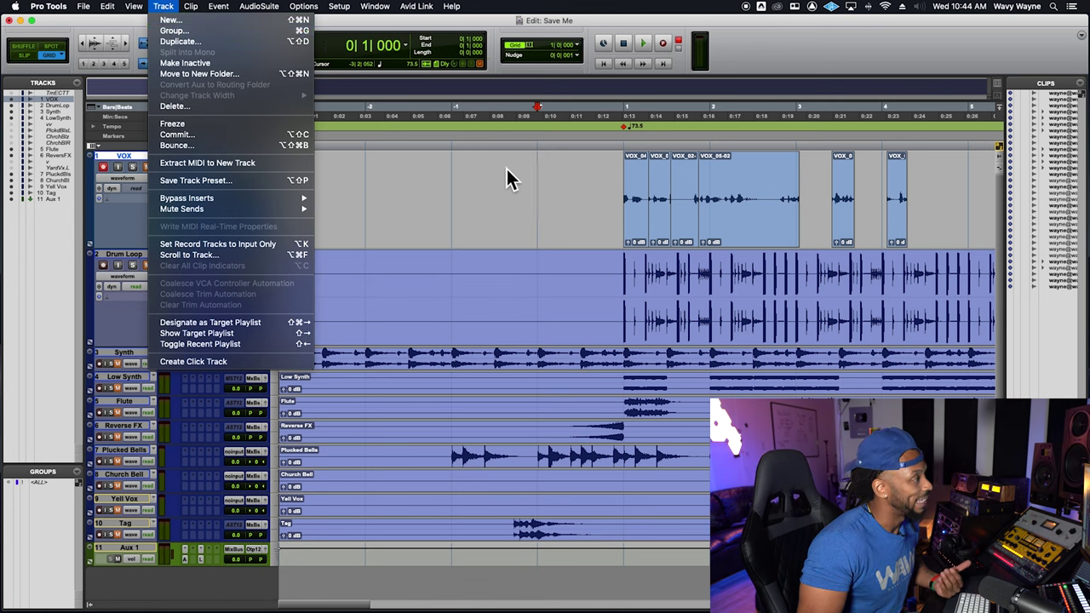
pyautogui.click(574, 189)
pyautogui.click(575, 186)
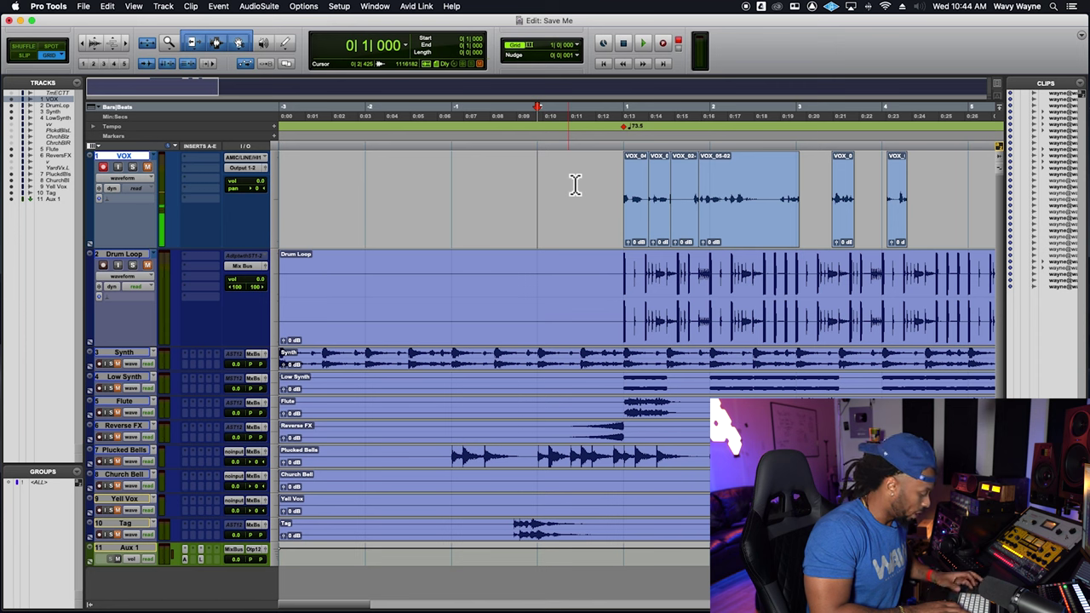
pyautogui.press('super+shift+n')
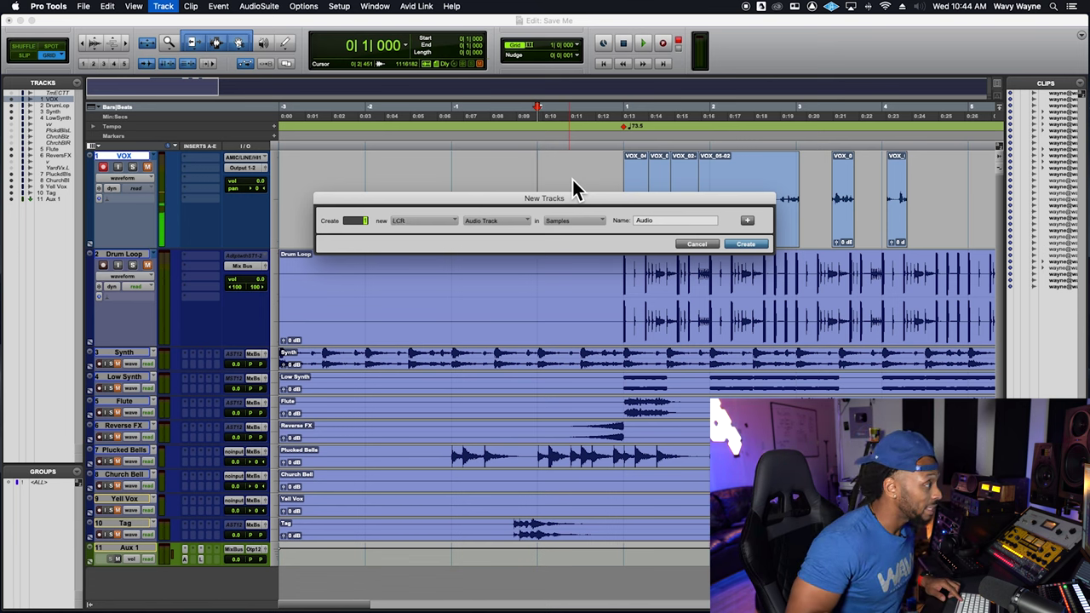
pyautogui.press('super+Down')
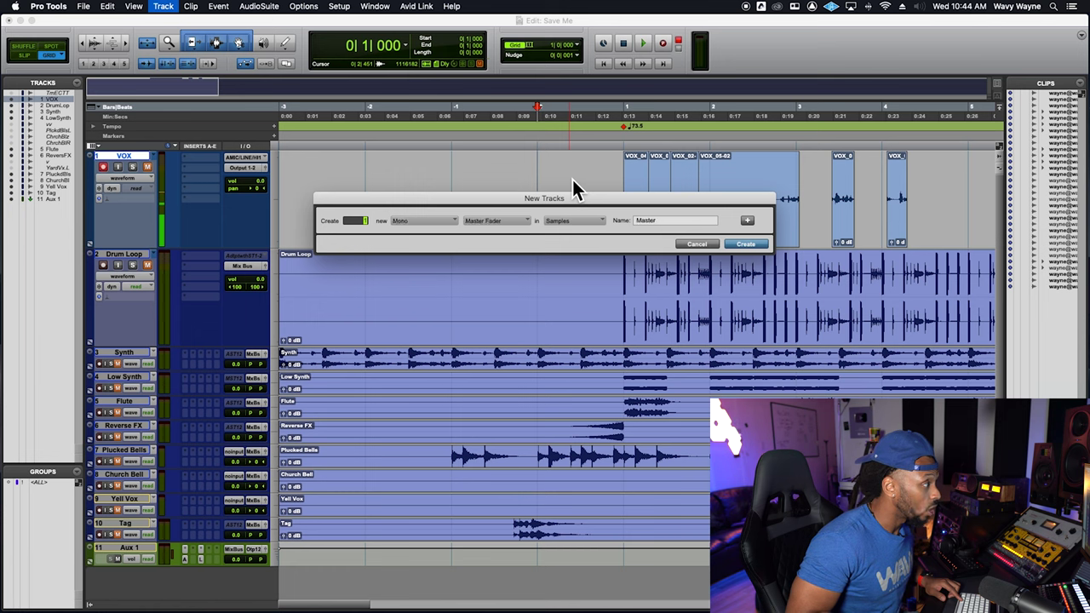
pyautogui.press('super+Up')
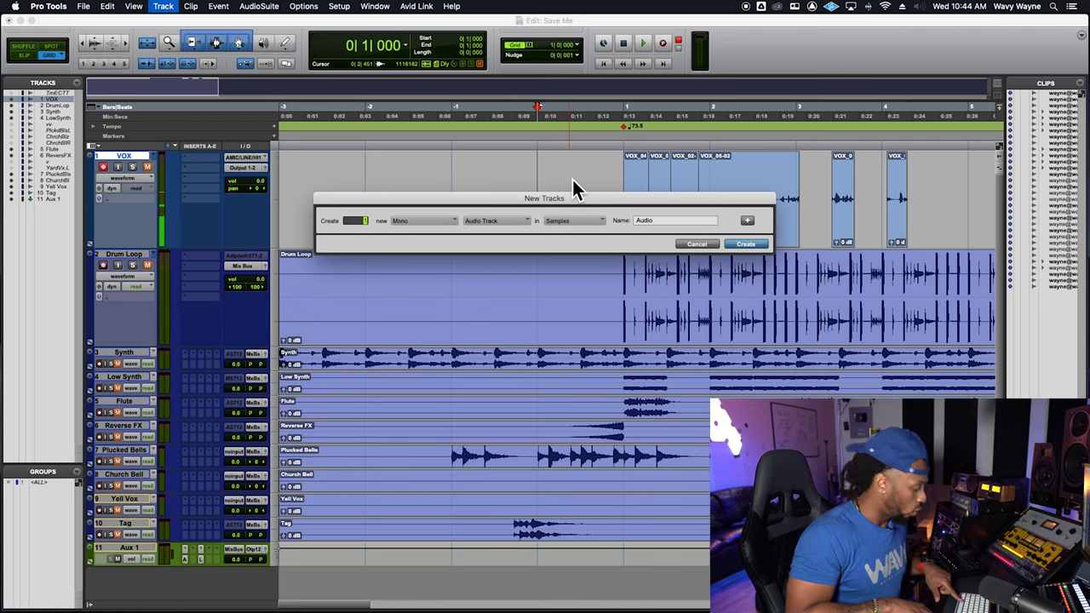
pyautogui.press('super+Right')
pyautogui.press('super+Left')
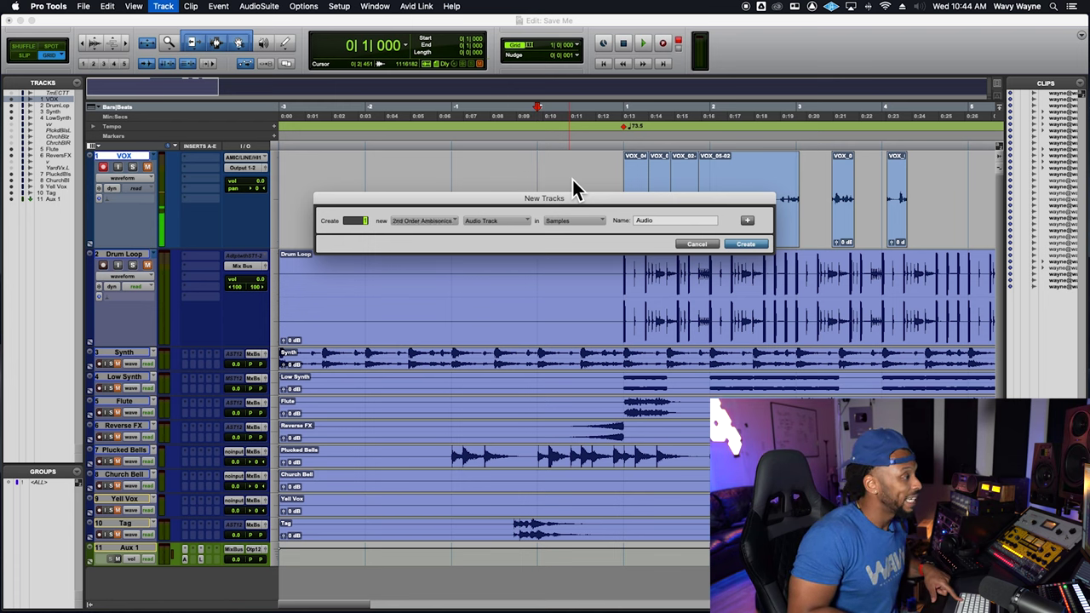
# - Create a stereo audio track plus a second mono audio row, then switch to the Mix window
pyautogui.press('super+Right')
pyautogui.press('super+Right')
pyautogui.press('super+Right')
pyautogui.press('super+Right')
pyautogui.press('super+Right')
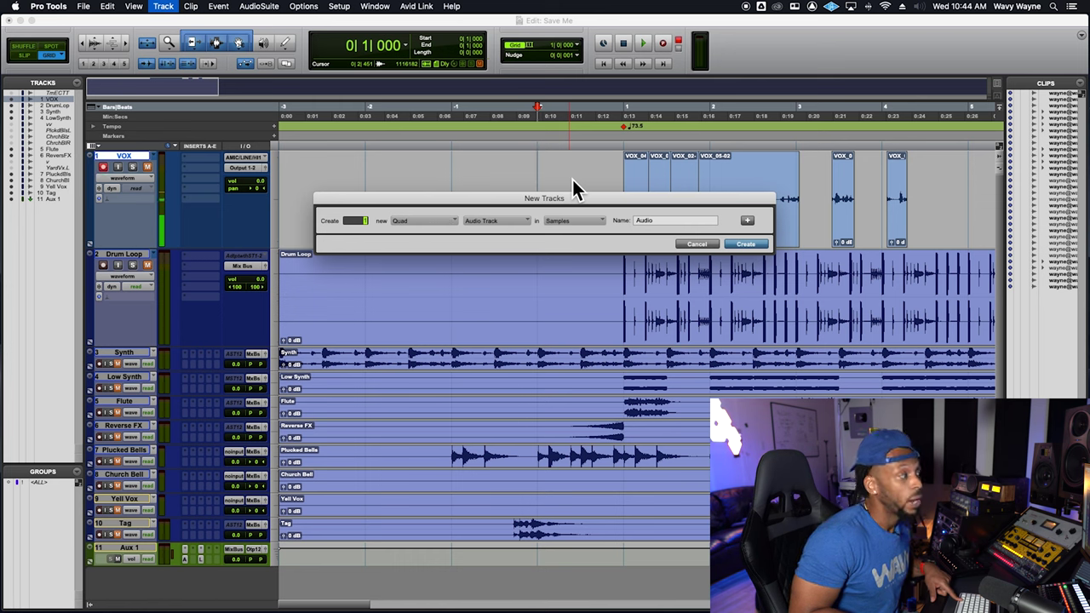
pyautogui.press('super+Right')
pyautogui.press('super+Right')
pyautogui.press('super+Right')
pyautogui.press('super+Right')
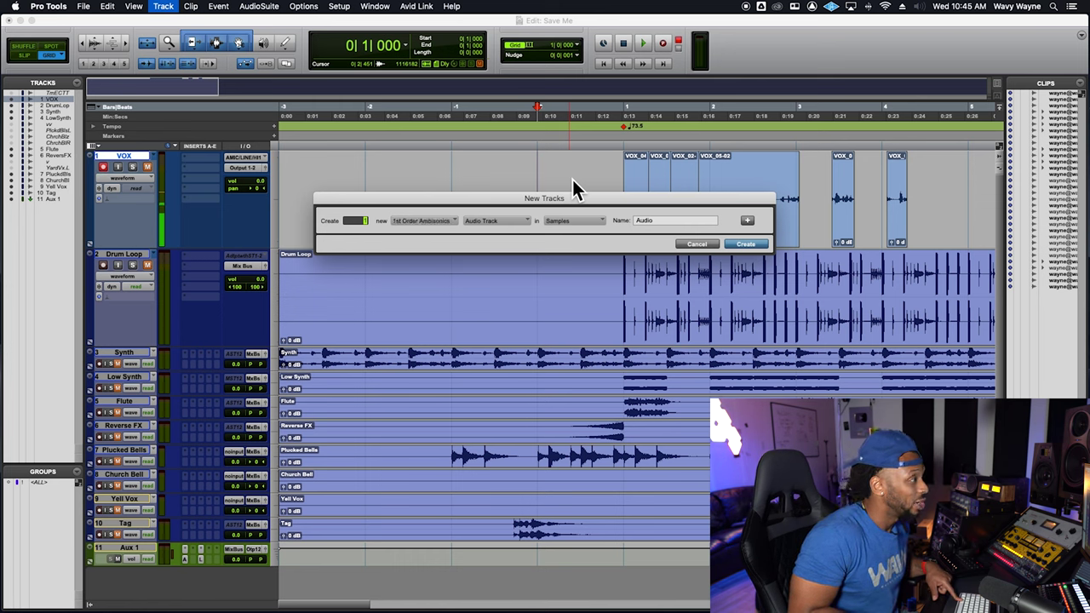
pyautogui.press('super+Right')
pyautogui.press('super+Right')
pyautogui.press('super+Right')
pyautogui.press('super+Right')
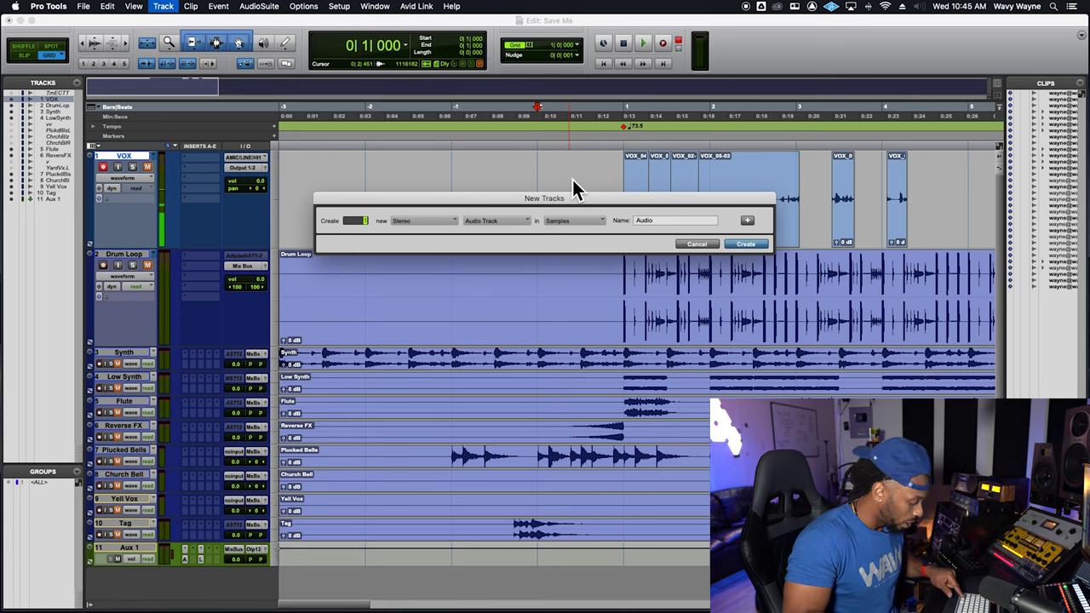
pyautogui.press('super+Down')
pyautogui.press('super+Down')
pyautogui.press('super+Down')
pyautogui.press('super+Down')
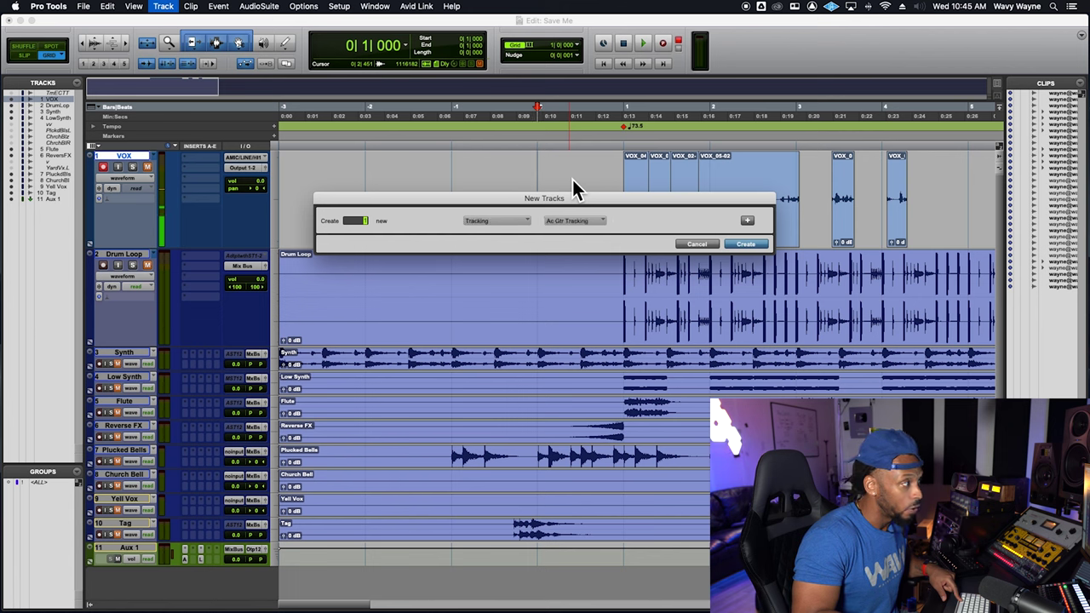
pyautogui.press('super+Up')
pyautogui.press('super+Up')
pyautogui.press('super+Up')
pyautogui.press('super+Up')
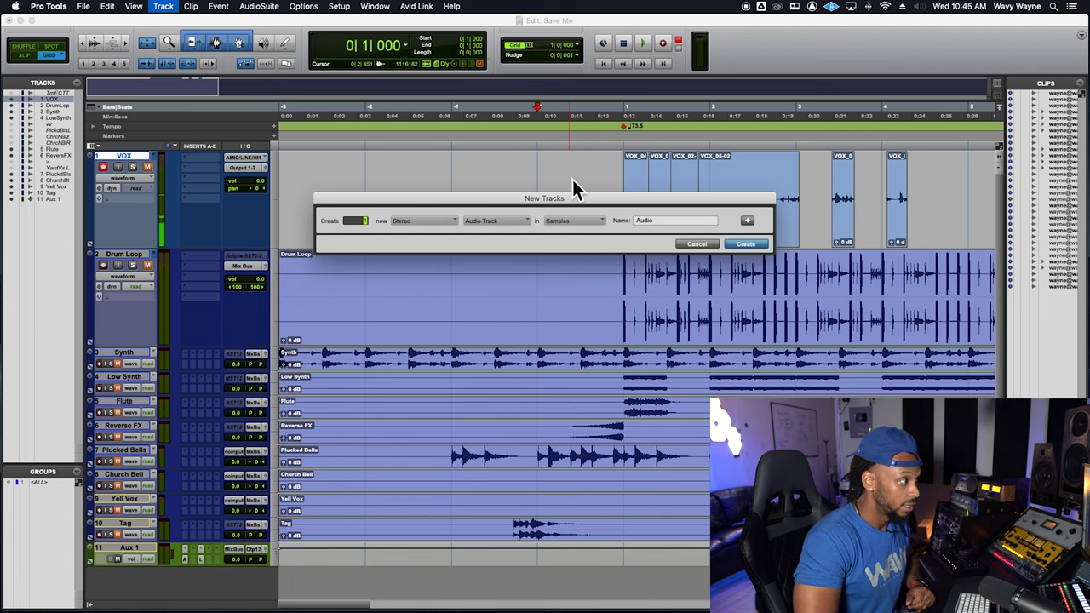
pyautogui.press('super+shift+plus')
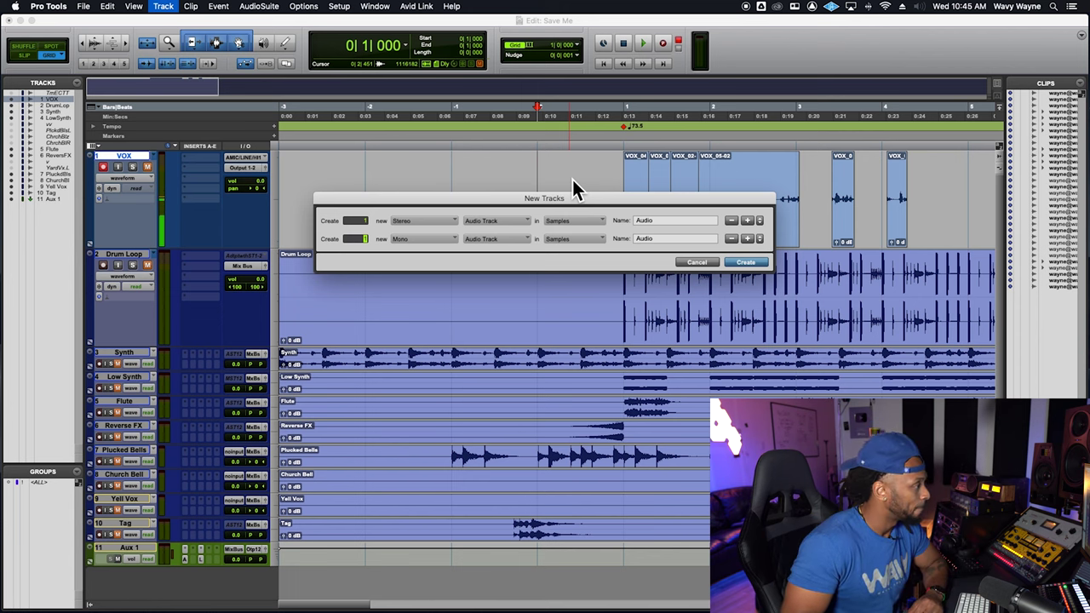
pyautogui.press('Return')
pyautogui.press('super+equal')
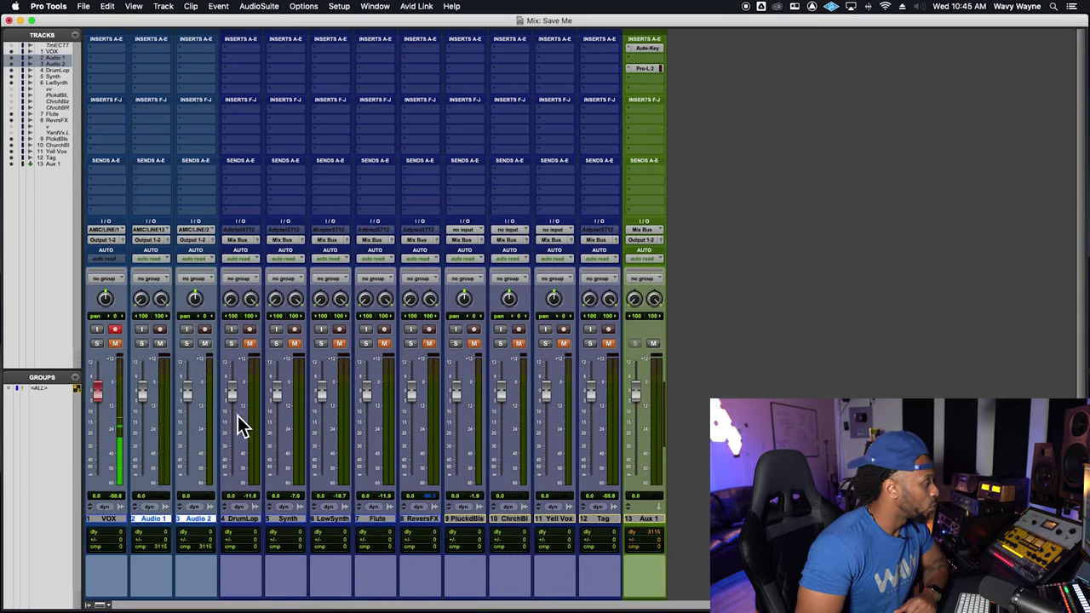
# - Move Audio 1 and Audio 2 after Aux 1 in the mixer, then add Audio 3 and Audio 4
pyautogui.moveTo(201, 522); pyautogui.dragTo(705, 577)
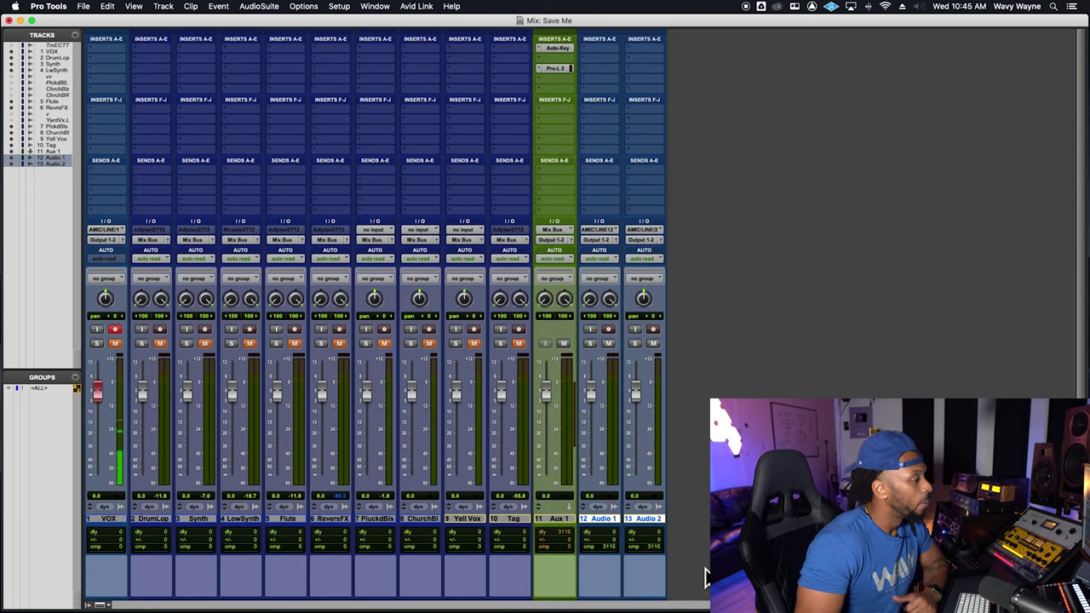
pyautogui.keyDown('super'); pyautogui.click(611, 523); pyautogui.keyUp('super')
pyautogui.click(612, 524)
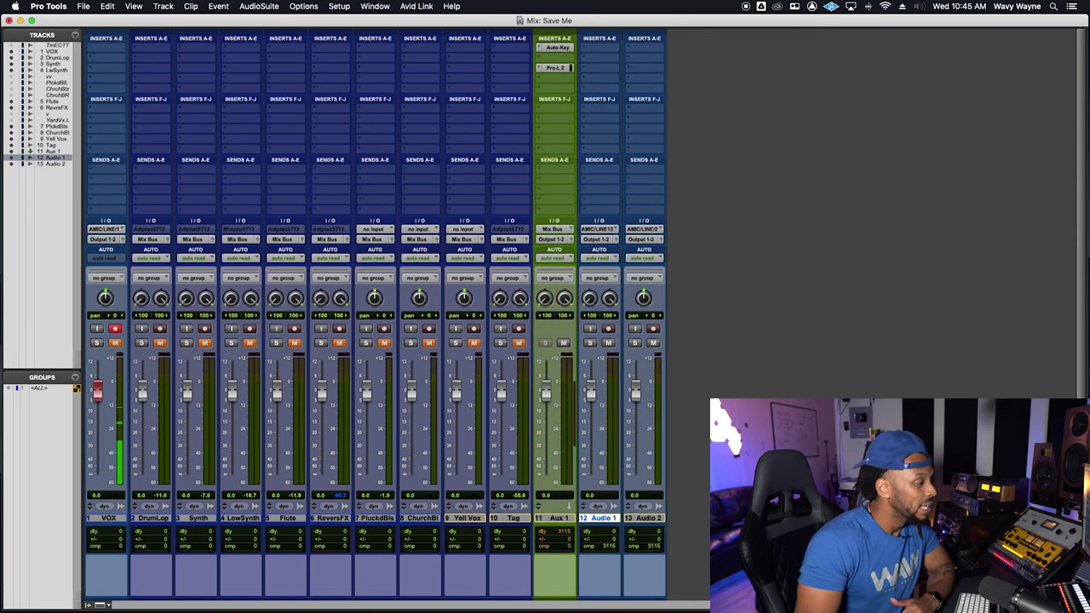
pyautogui.click(644, 524)
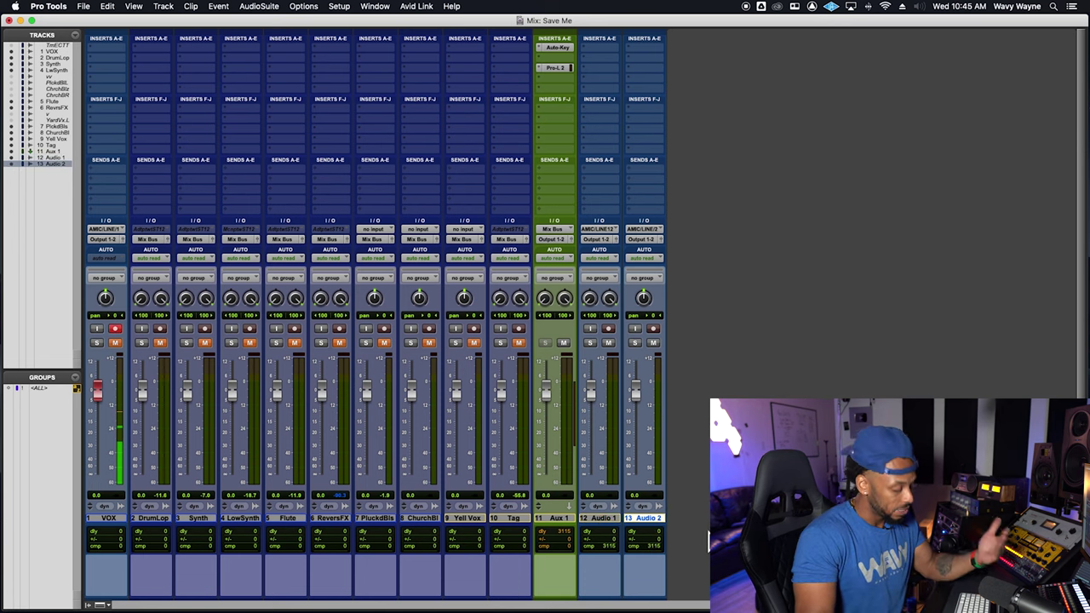
pyautogui.doubleClick(704, 556)
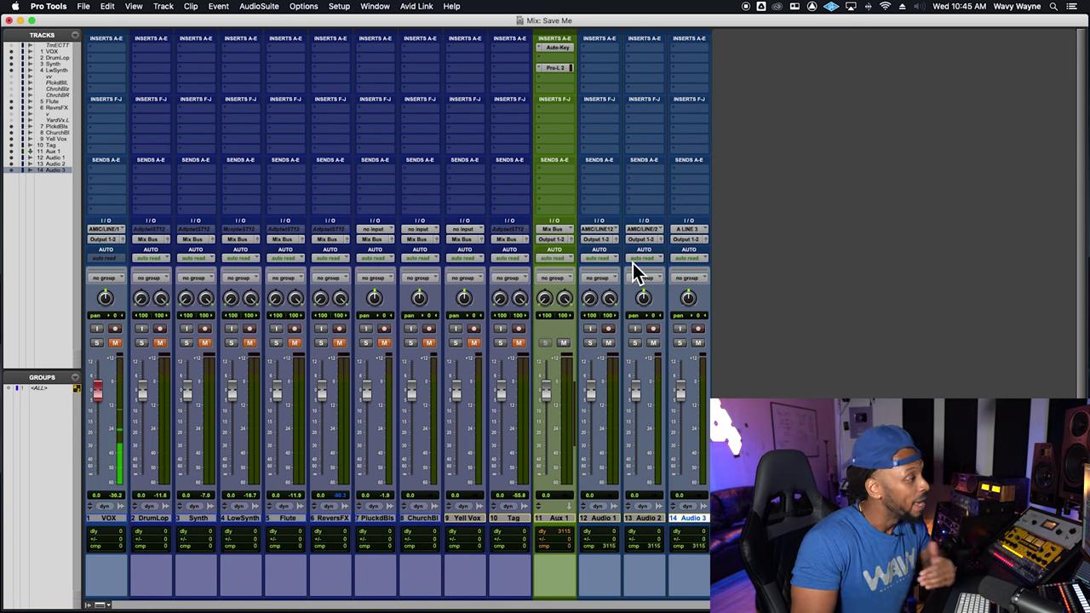
pyautogui.click(647, 518)
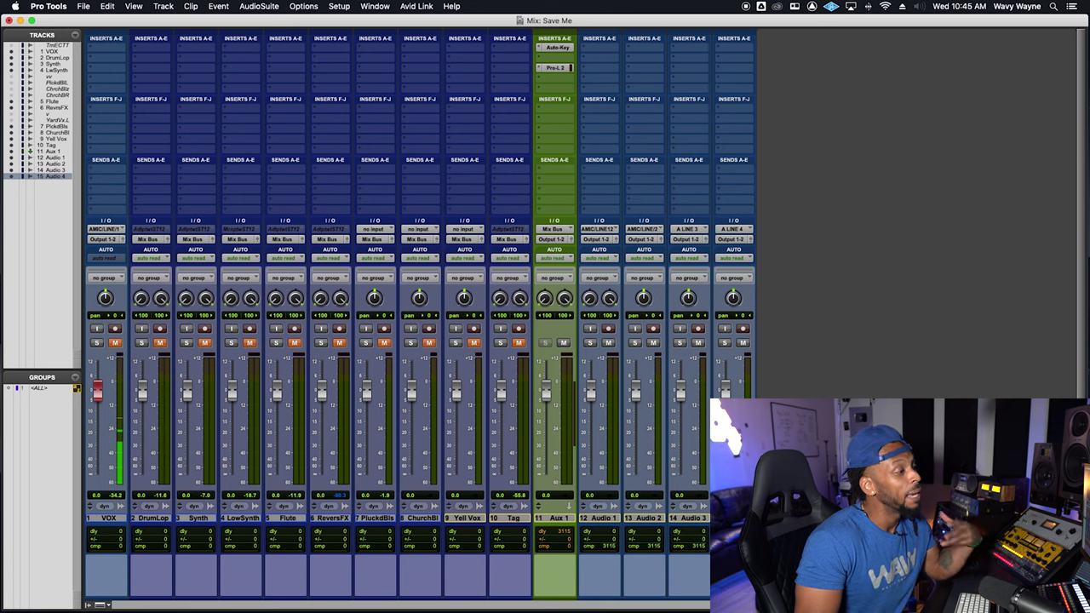
# - Return to the Edit window and add a fifth track, Audio 5, below Audio 4
pyautogui.press('super+equal')
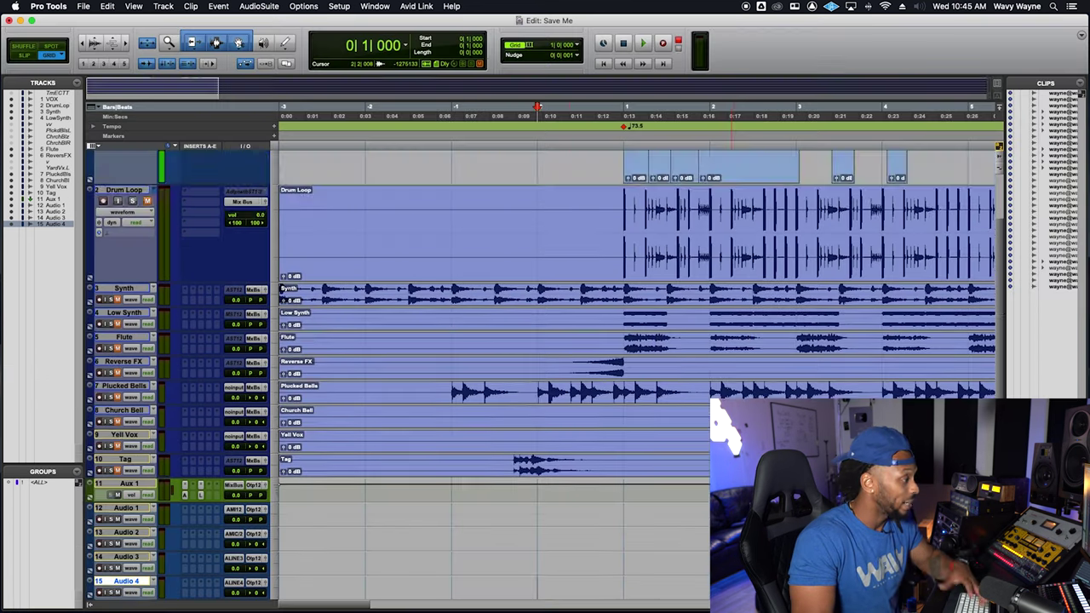
pyautogui.press('super+alt+shift+n')
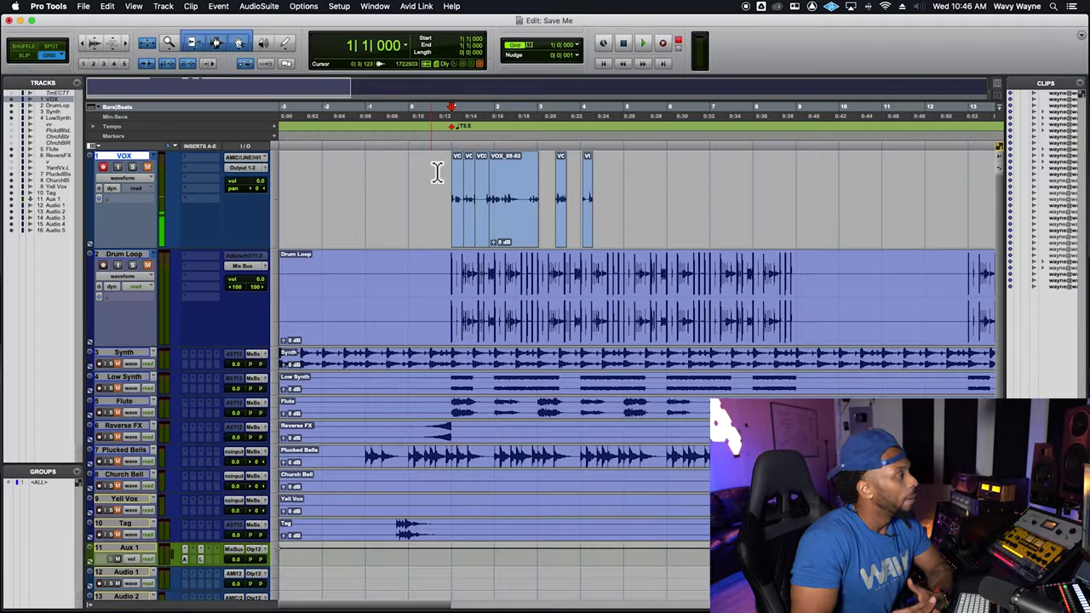
# - Select the VOX track's vocal clips from bar 0 through bar 5
pyautogui.scroll(-1, 451, 168)
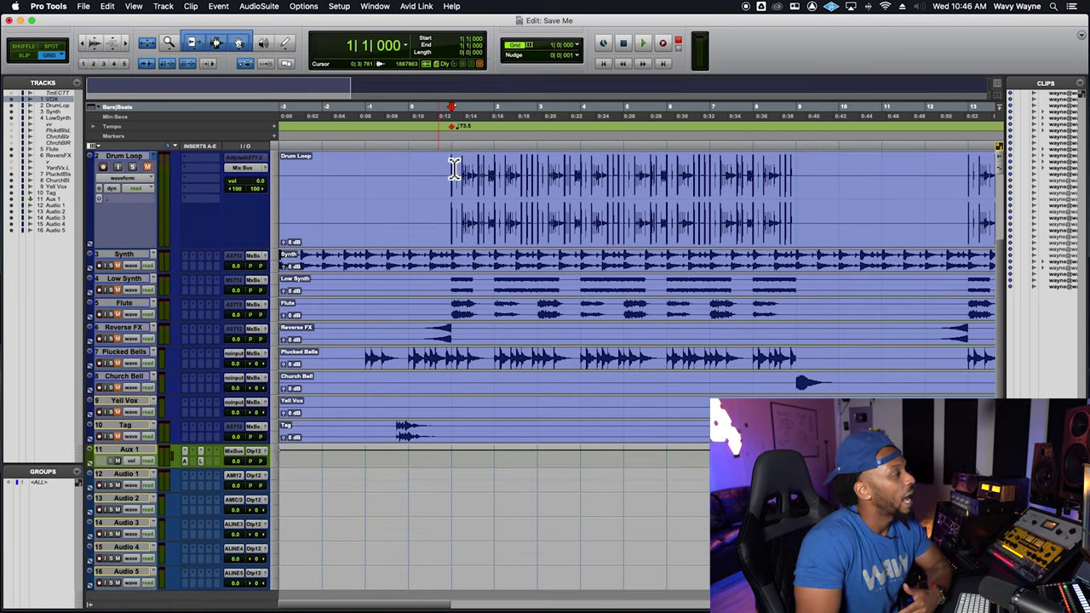
pyautogui.scroll(1, 451, 168)
pyautogui.moveTo(452, 168); pyautogui.dragTo(611, 176)
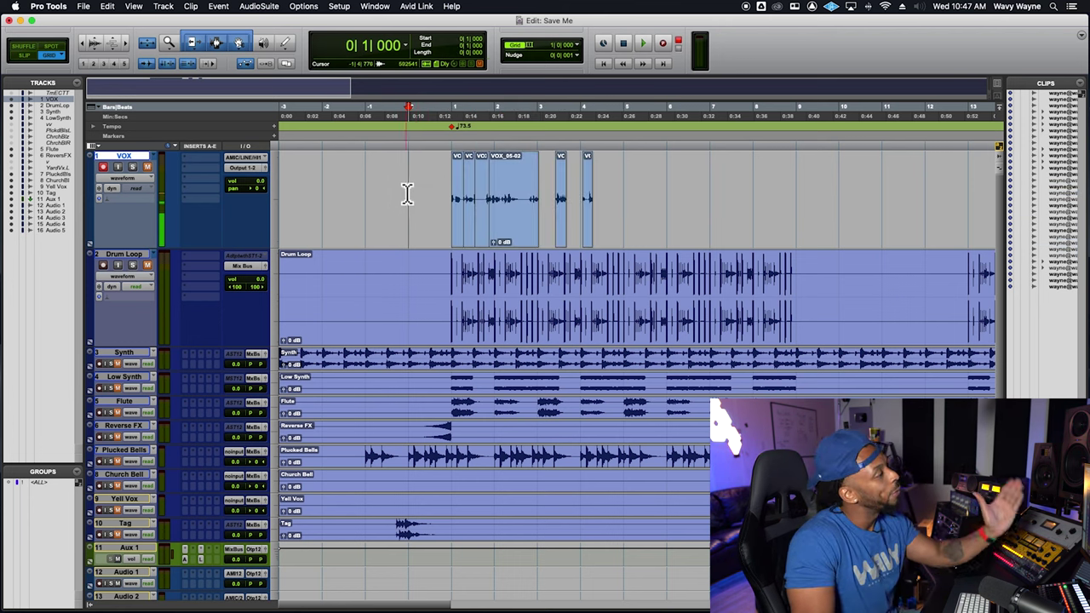
pyautogui.keyDown('shift'); pyautogui.click(406, 192); pyautogui.keyUp('shift')
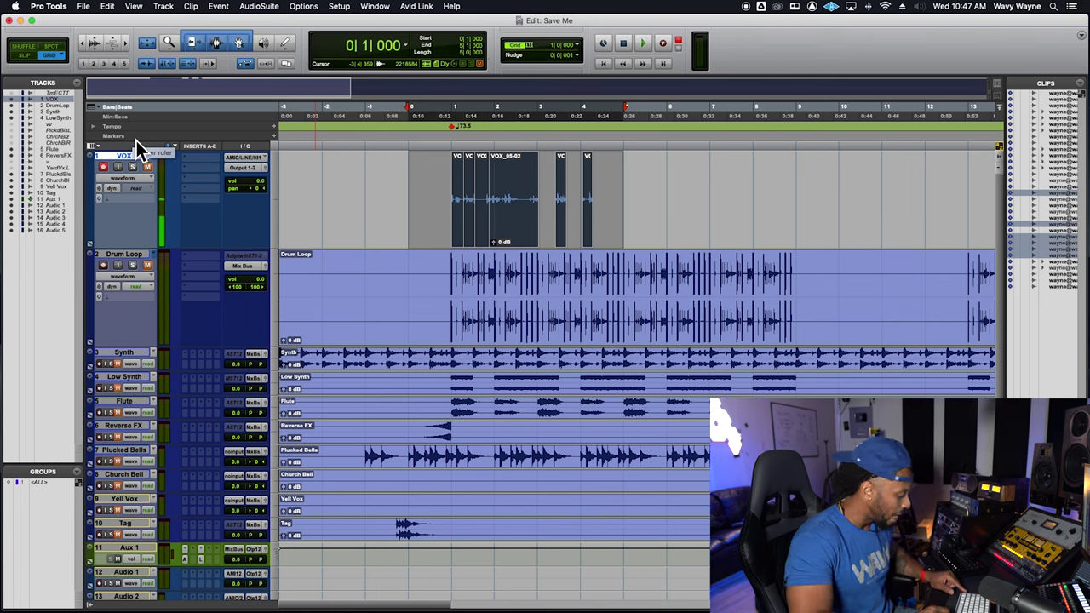
# - Create a new VOX.01 playlist on VOX and record take VOX.01_06 onto it
pyautogui.hotkey('ctrl', '\\')
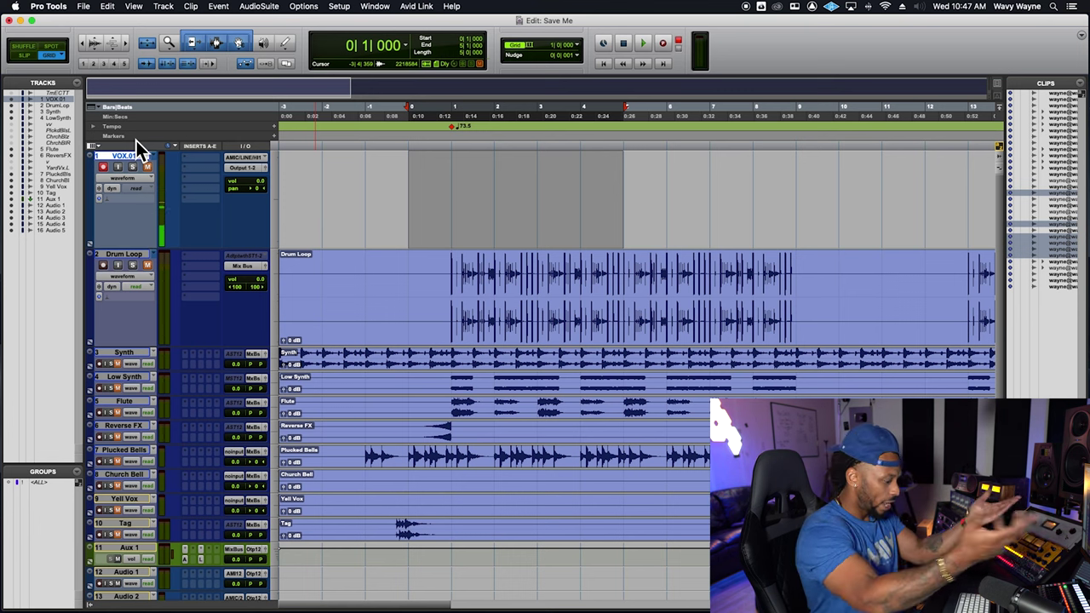
pyautogui.press('super+space')
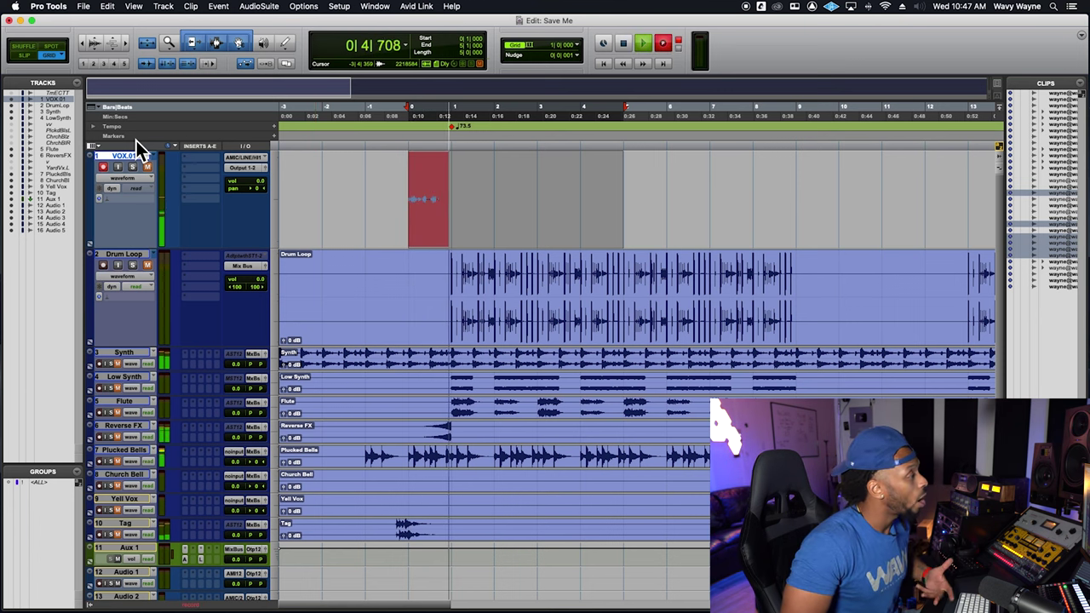
pyautogui.press('space')
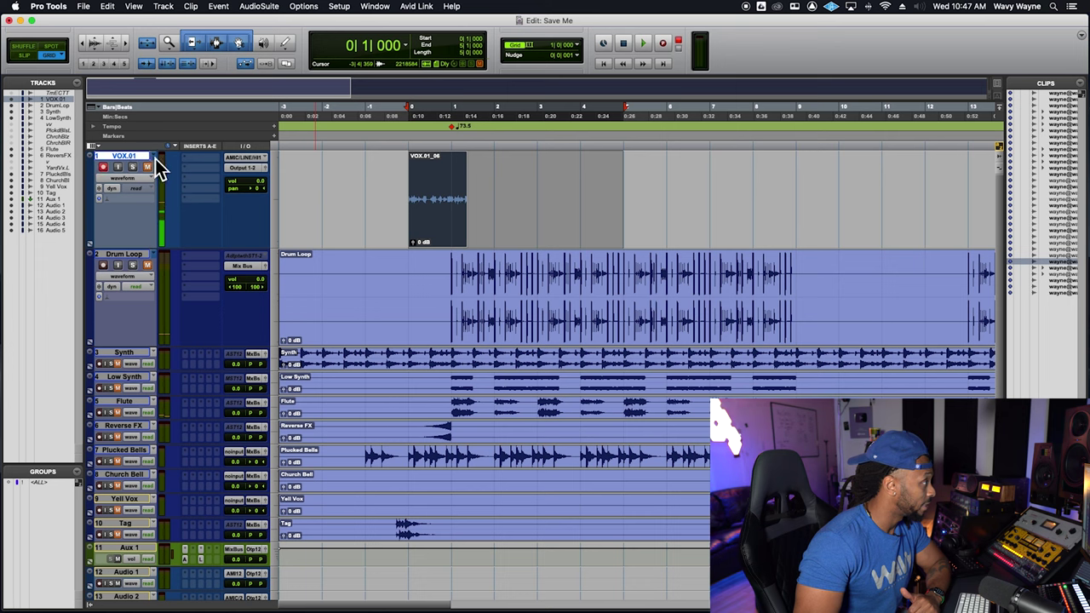
# - Switch VOX back to its original playlist, then create another new empty playlist
pyautogui.click(157, 158)
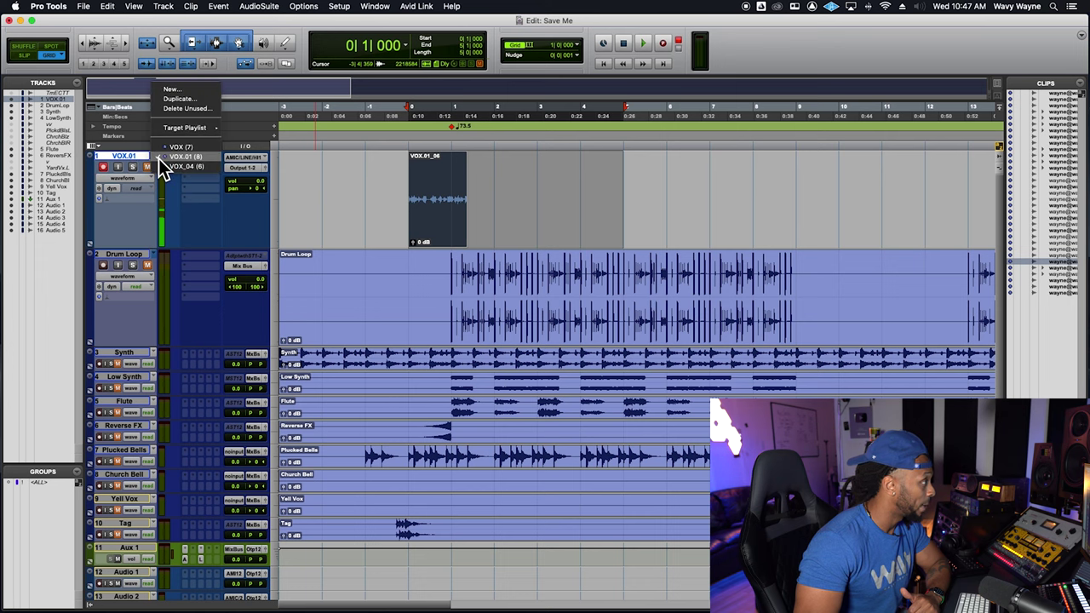
pyautogui.click(174, 147)
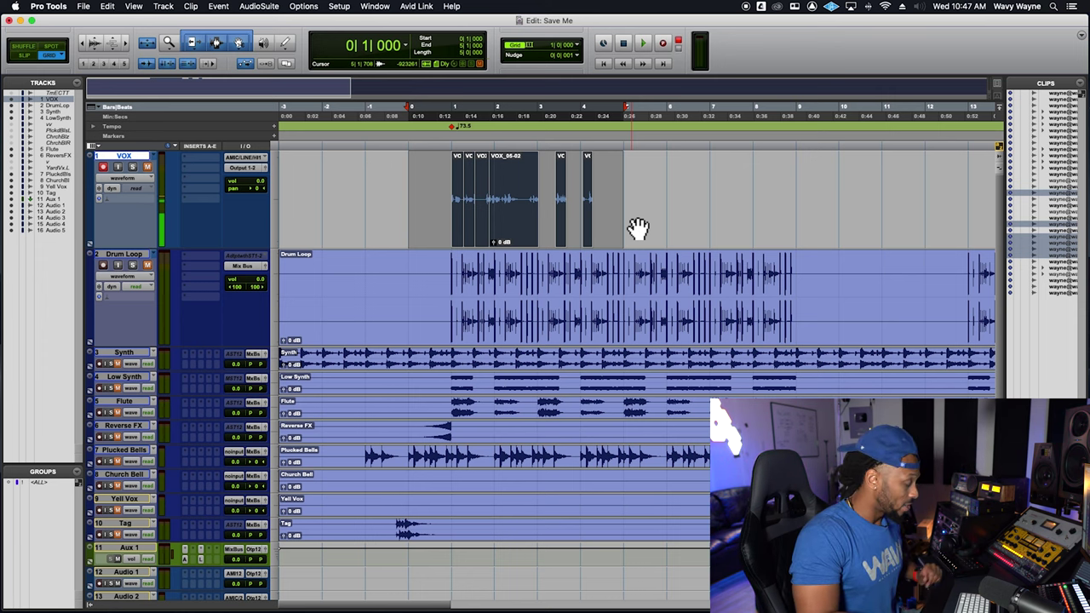
pyautogui.hotkey('ctrl', '\\')
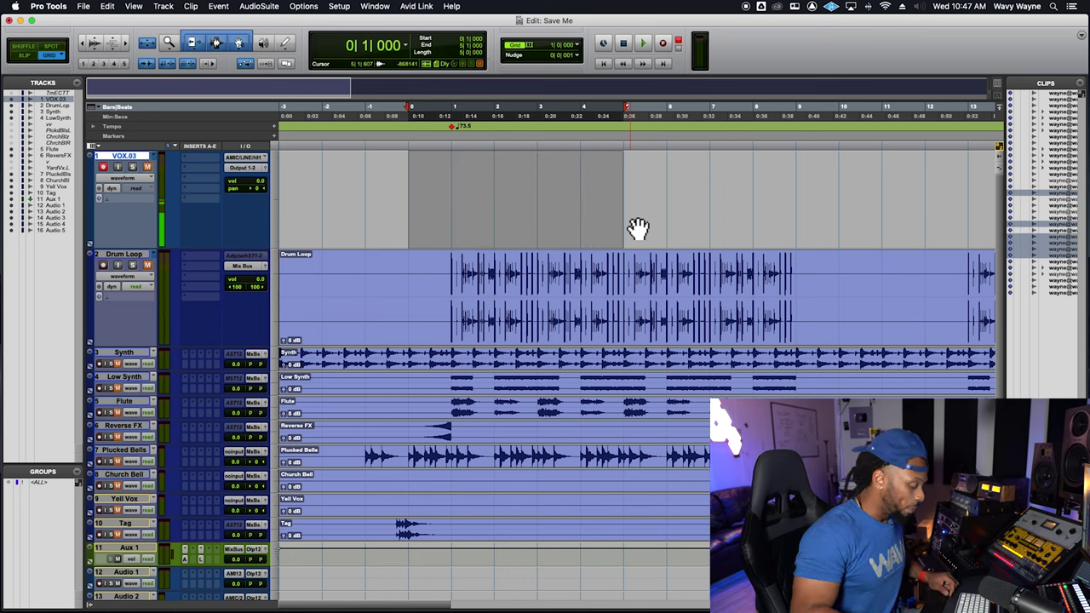
# - Switch VOX to the VOX.01 playlist and place the playhead inside the VOX.01_06 take
pyautogui.click(160, 159)
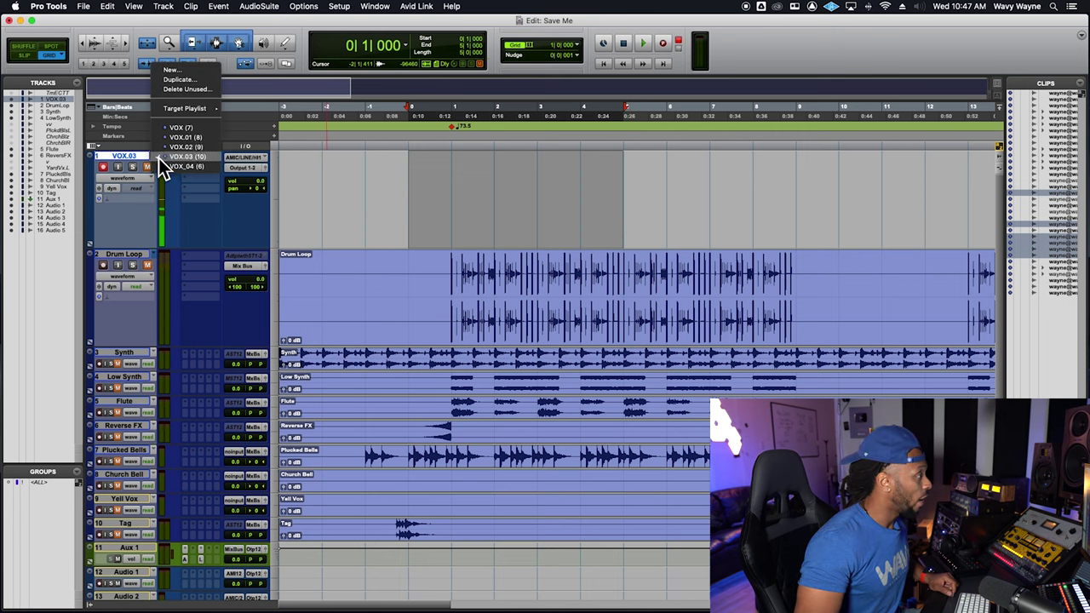
pyautogui.click(174, 137)
pyautogui.click(436, 192)
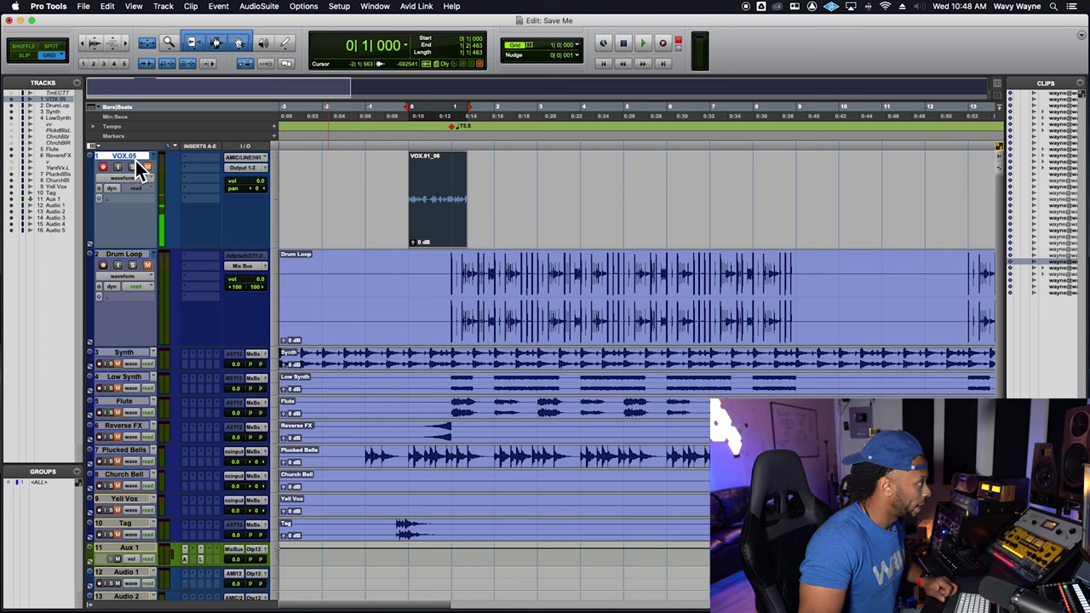
pyautogui.click(442, 186)
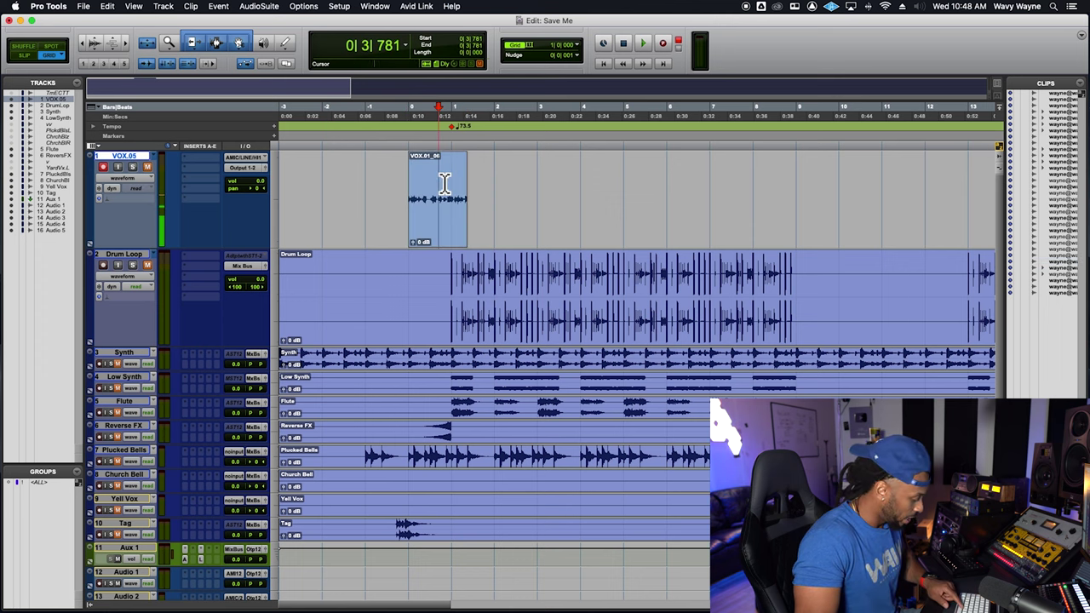
# - Split the vocal clip and move its right part to bar 2
pyautogui.press('super+e')
pyautogui.moveTo(452, 226); pyautogui.dragTo(509, 218)
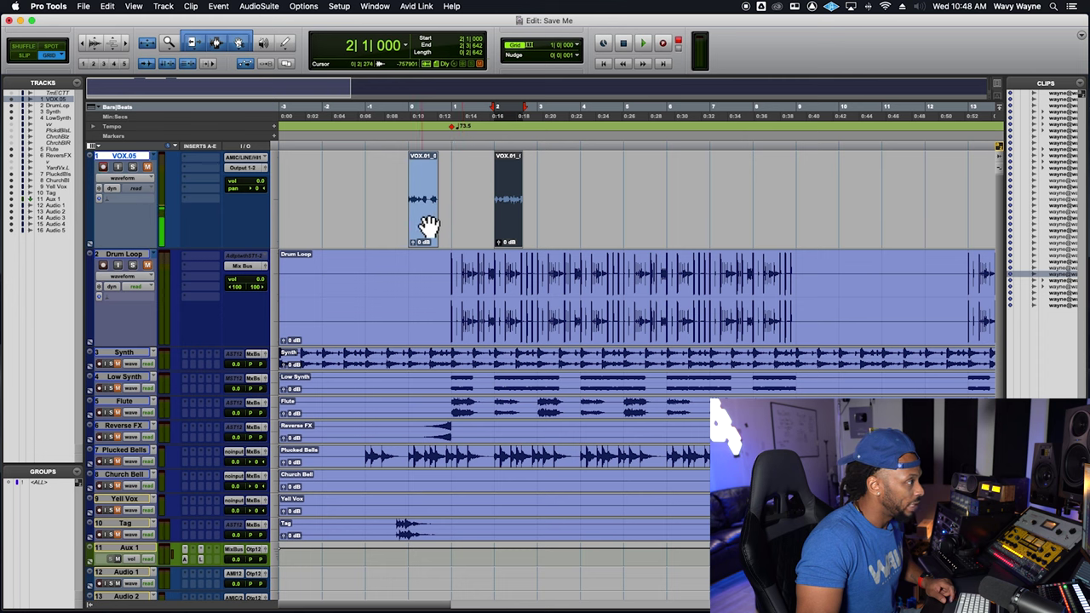
pyautogui.click(422, 174)
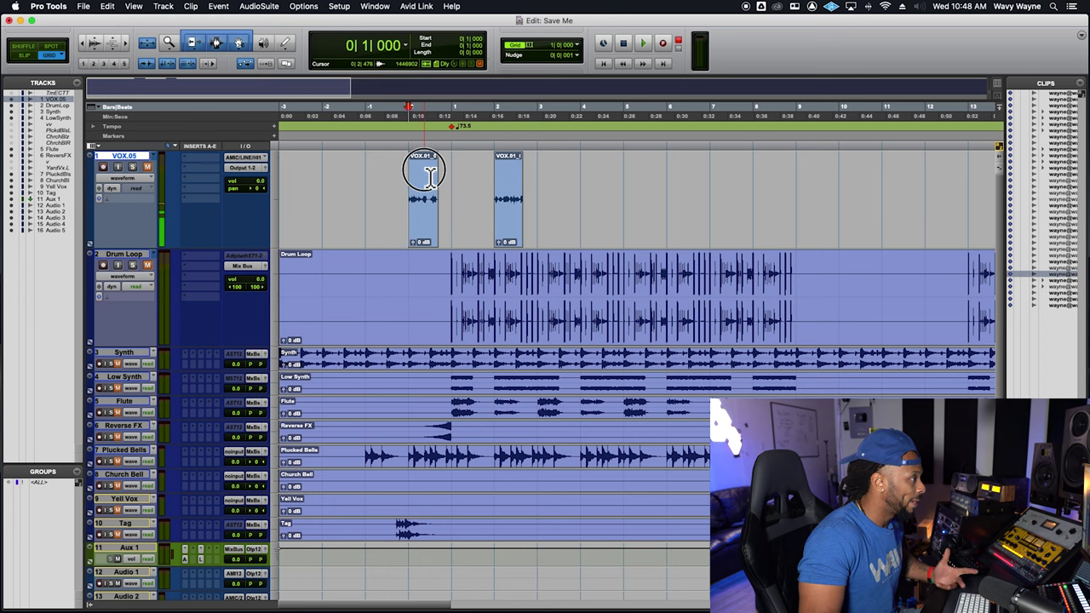
# - Switch the vocal track's playlist and record a new take, VOX.06_08, on VOX.07
pyautogui.click(154, 158)
pyautogui.click(160, 151)
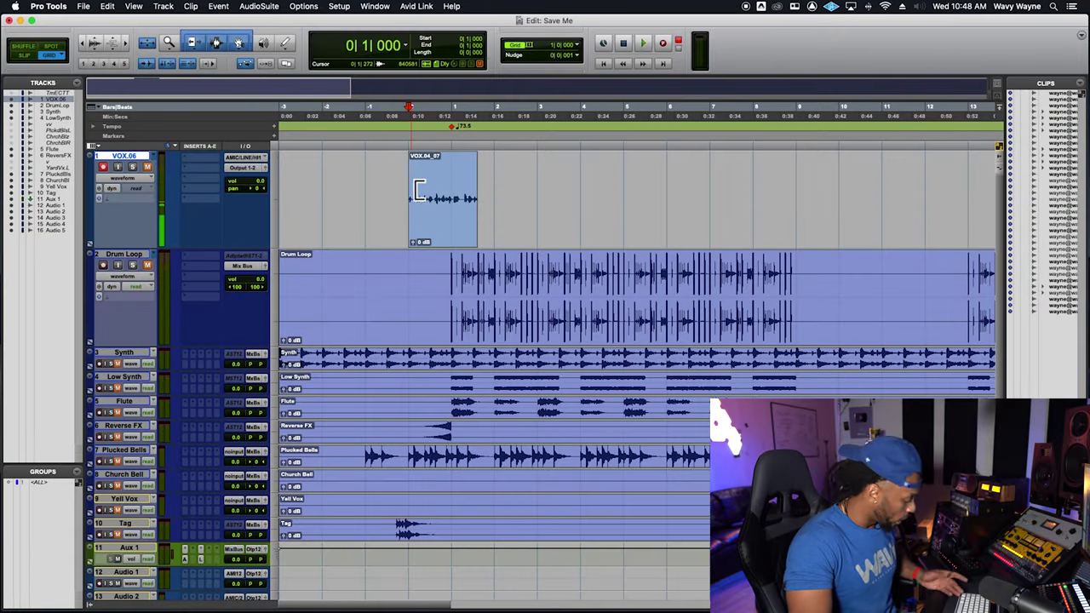
pyautogui.press('super+space')
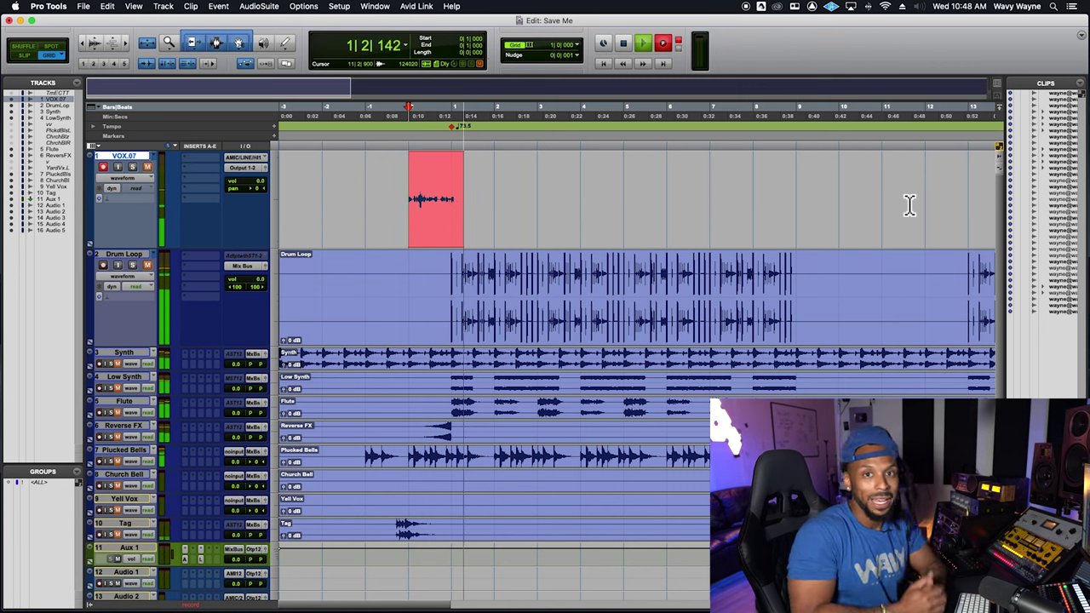
pyautogui.press('space')
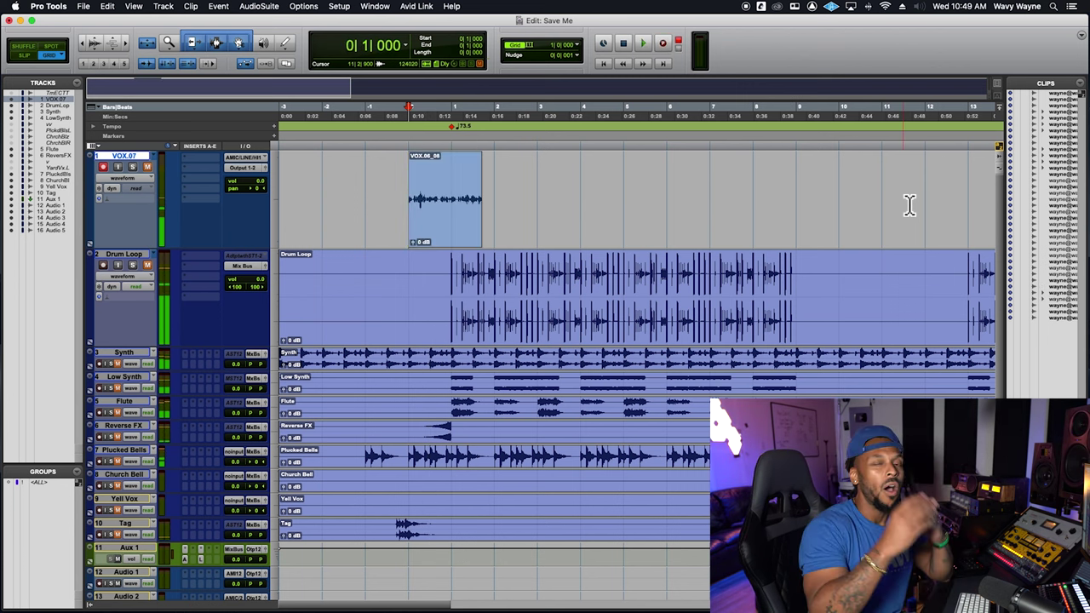
# - Use the Zoomer to zoom in closely on the first VOX.01 clip and back out
pyautogui.scroll(-3, 857, 196)
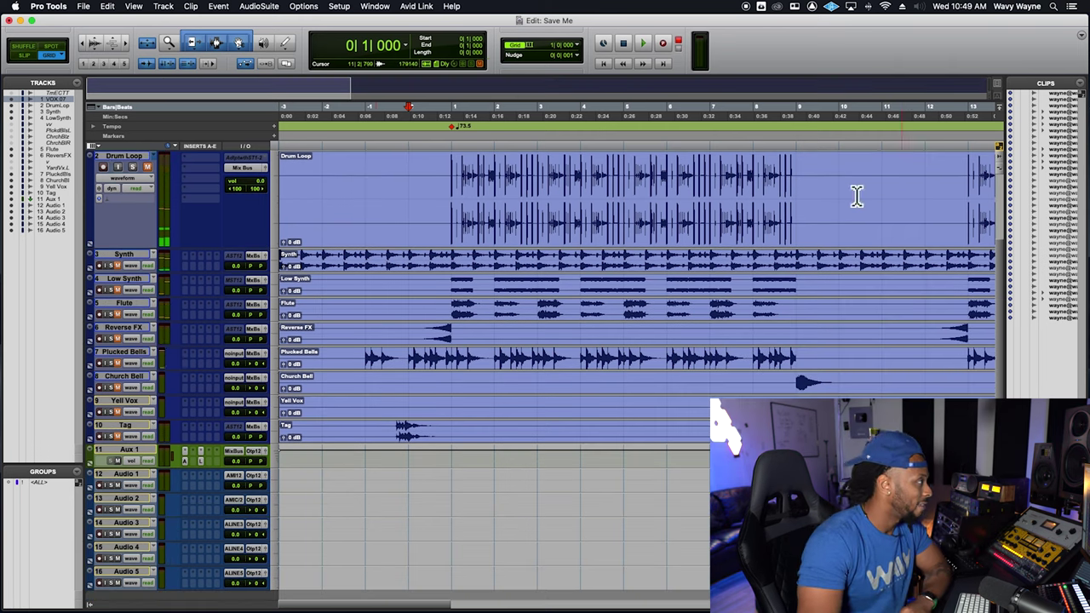
pyautogui.scroll(3, 366, 268)
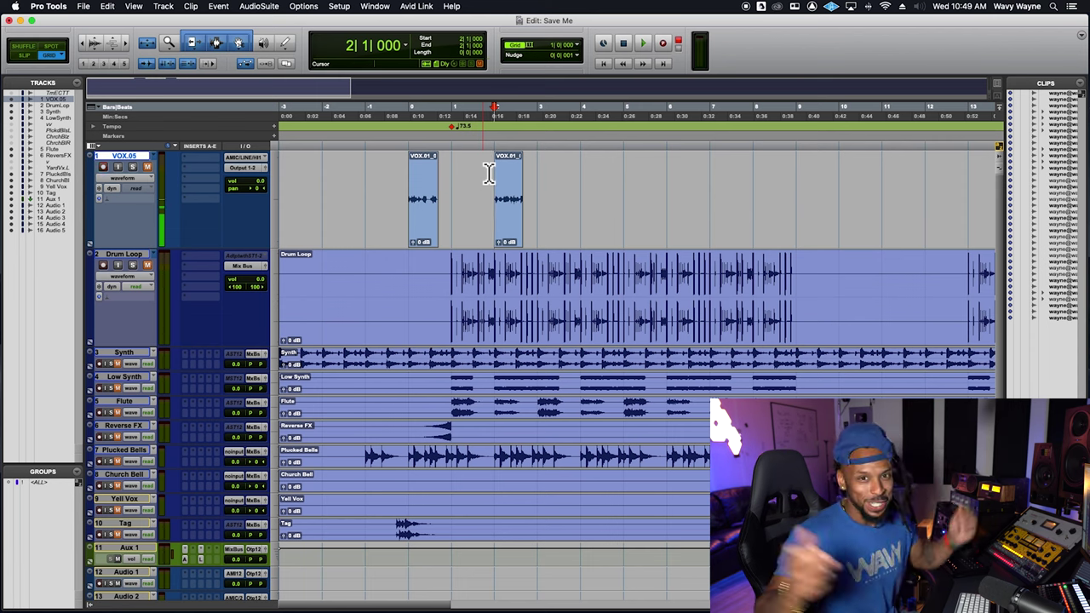
pyautogui.click(167, 46)
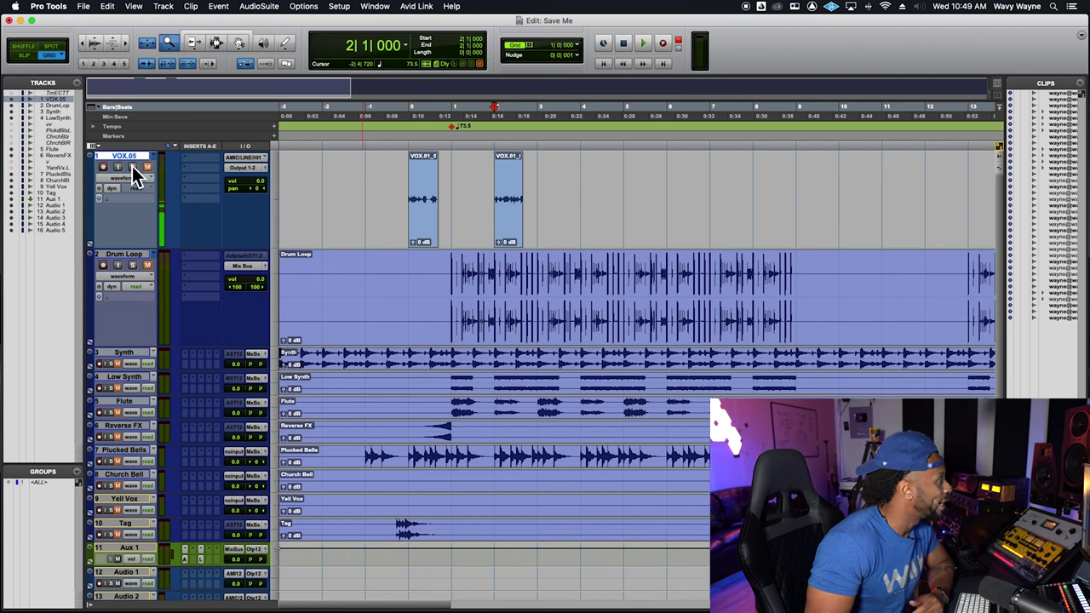
pyautogui.moveTo(410, 196); pyautogui.dragTo(442, 196)
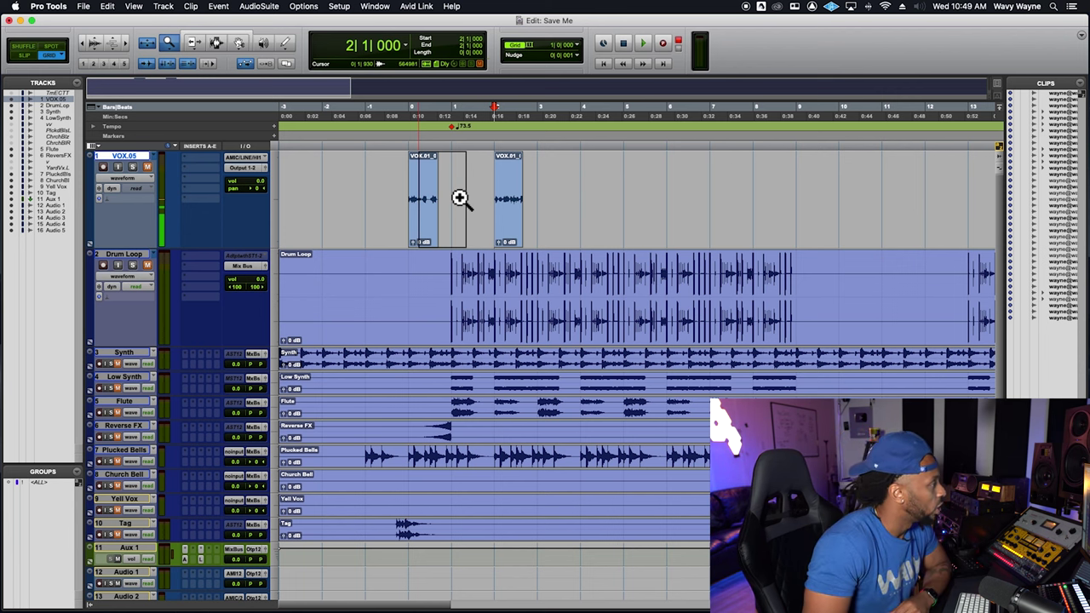
pyautogui.click(459, 198)
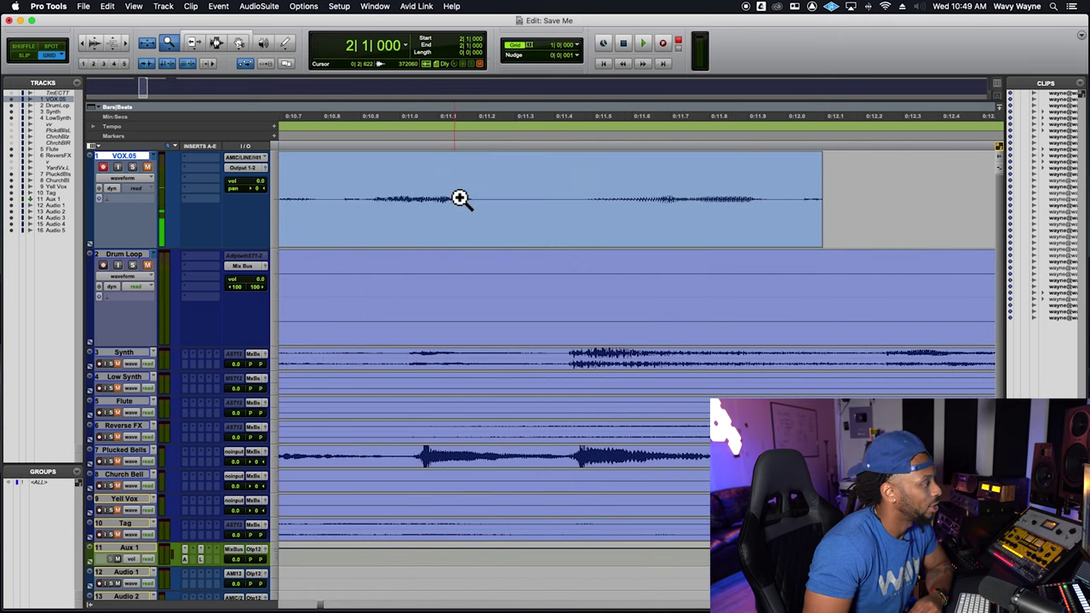
pyautogui.keyDown('alt'); pyautogui.click(459, 197); pyautogui.keyUp('alt')
pyautogui.keyDown('alt'); pyautogui.click(502, 227); pyautogui.keyUp('alt')
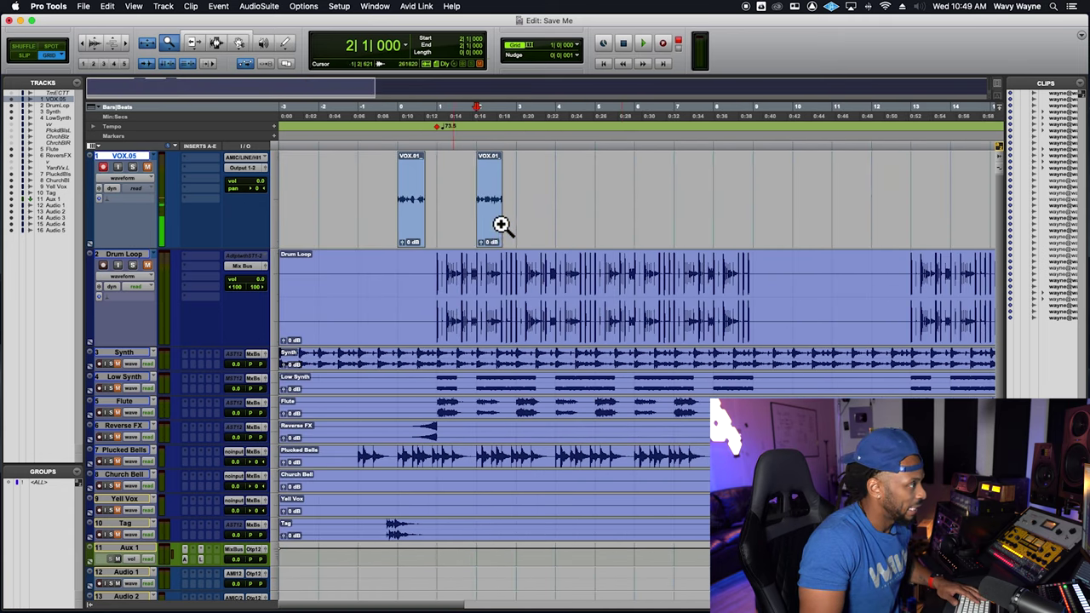
pyautogui.keyDown('alt'); pyautogui.click(521, 220); pyautogui.keyUp('alt')
pyautogui.keyDown('alt'); pyautogui.click(522, 220); pyautogui.keyUp('alt')
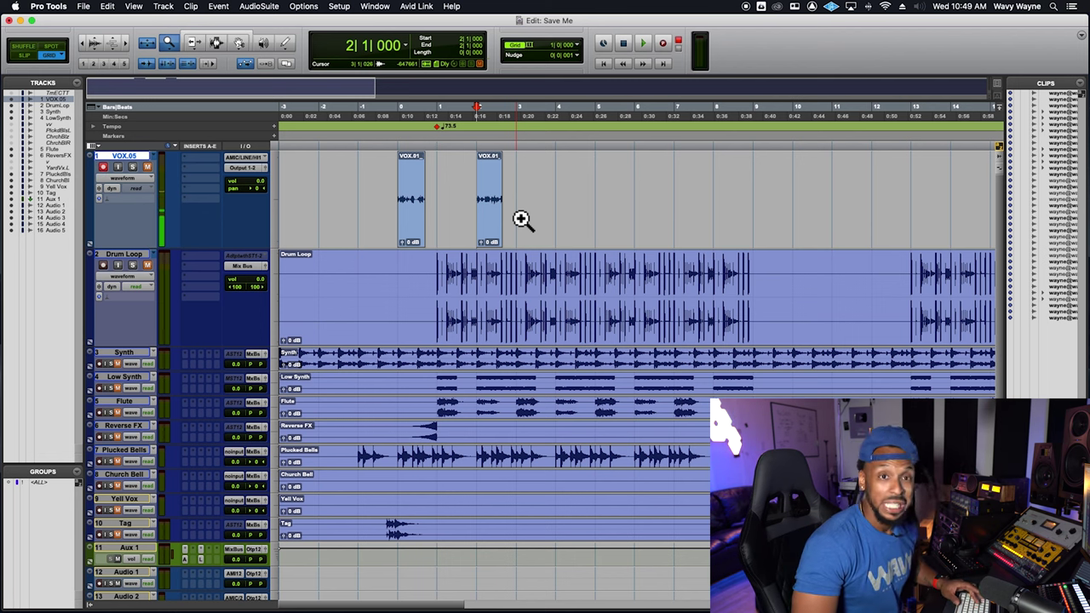
# - Zoom in and out on the second vocal clip, then return to the Smart Tool
pyautogui.click(521, 220)
pyautogui.click(521, 220)
pyautogui.click(521, 219)
pyautogui.click(521, 219)
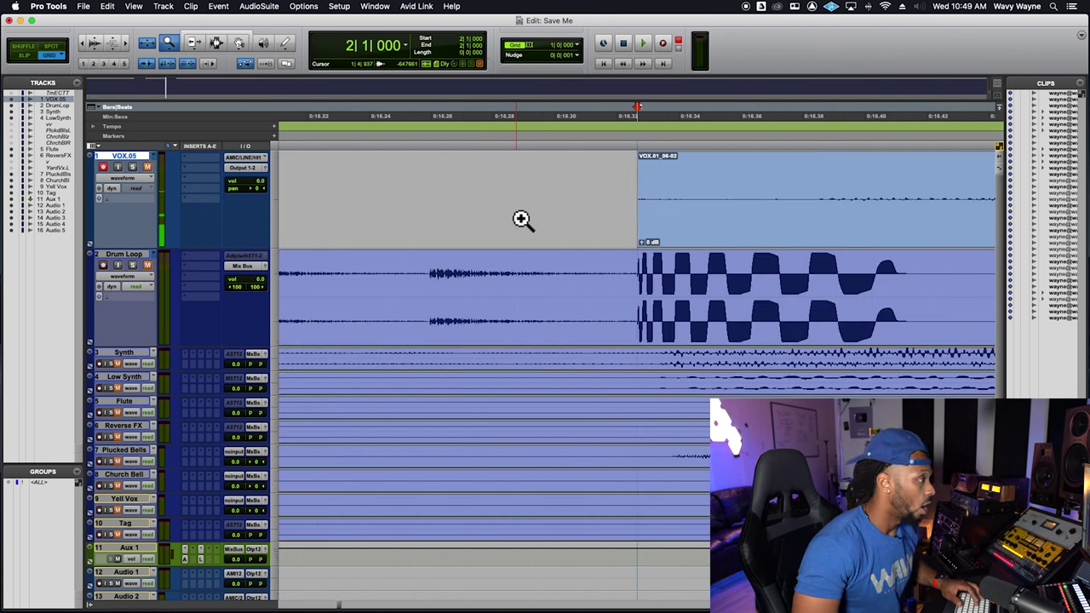
pyautogui.keyDown('alt'); pyautogui.click(522, 220); pyautogui.keyUp('alt')
pyautogui.keyDown('alt'); pyautogui.click(521, 220); pyautogui.keyUp('alt')
pyautogui.keyDown('alt'); pyautogui.click(522, 220); pyautogui.keyUp('alt')
pyautogui.keyDown('alt'); pyautogui.click(521, 220); pyautogui.keyUp('alt')
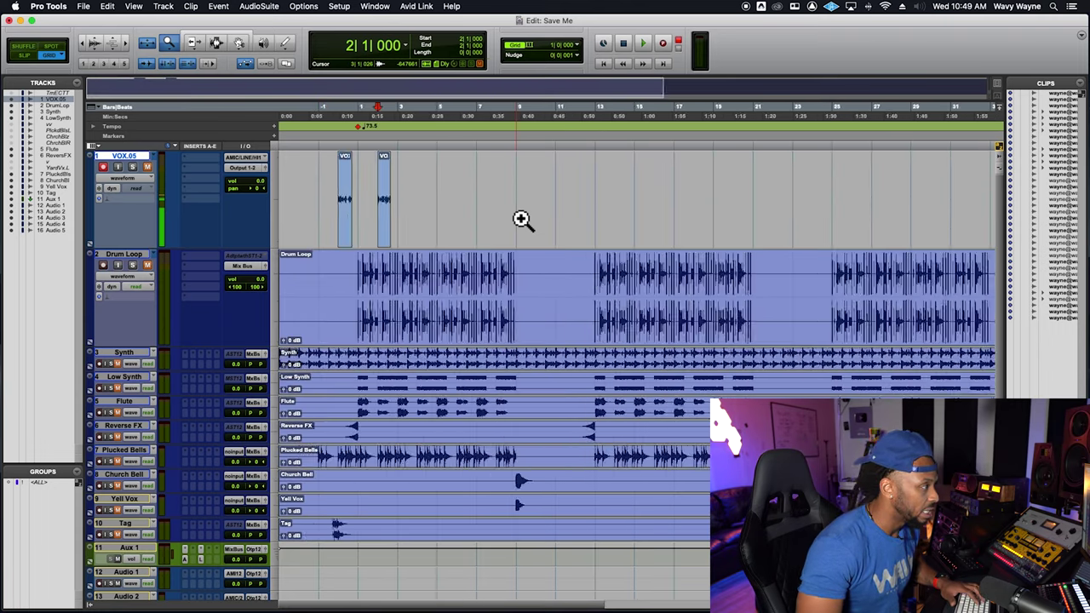
pyautogui.click(521, 220)
pyautogui.click(521, 220)
pyautogui.click(521, 220)
pyautogui.click(521, 219)
pyautogui.click(521, 220)
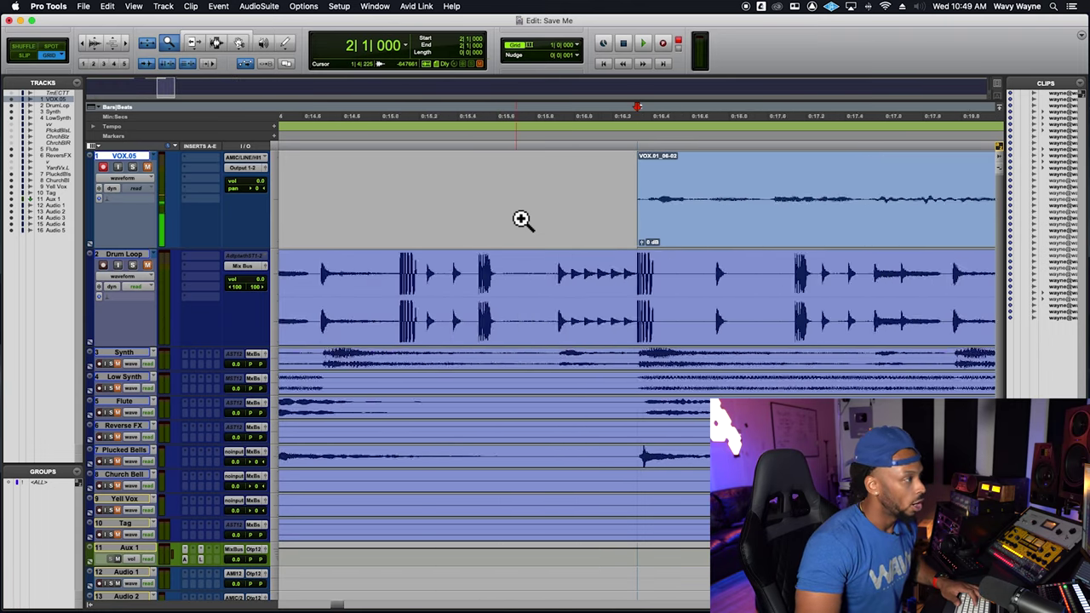
pyautogui.keyDown('alt'); pyautogui.click(522, 219); pyautogui.keyUp('alt')
pyautogui.keyDown('alt'); pyautogui.click(522, 219); pyautogui.keyUp('alt')
pyautogui.keyDown('alt'); pyautogui.click(521, 220); pyautogui.keyUp('alt')
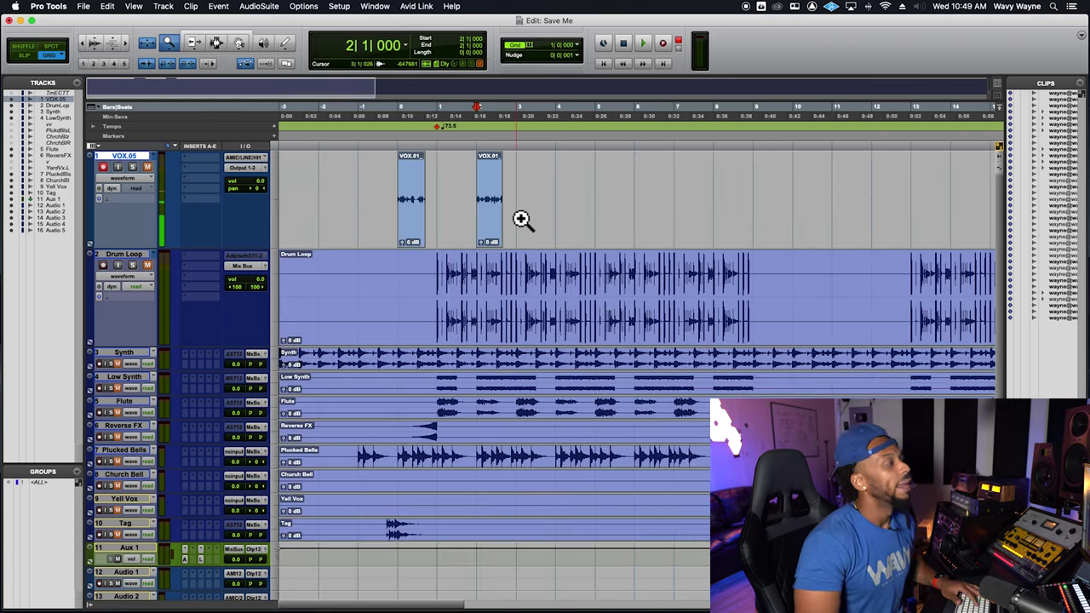
pyautogui.click(216, 36)
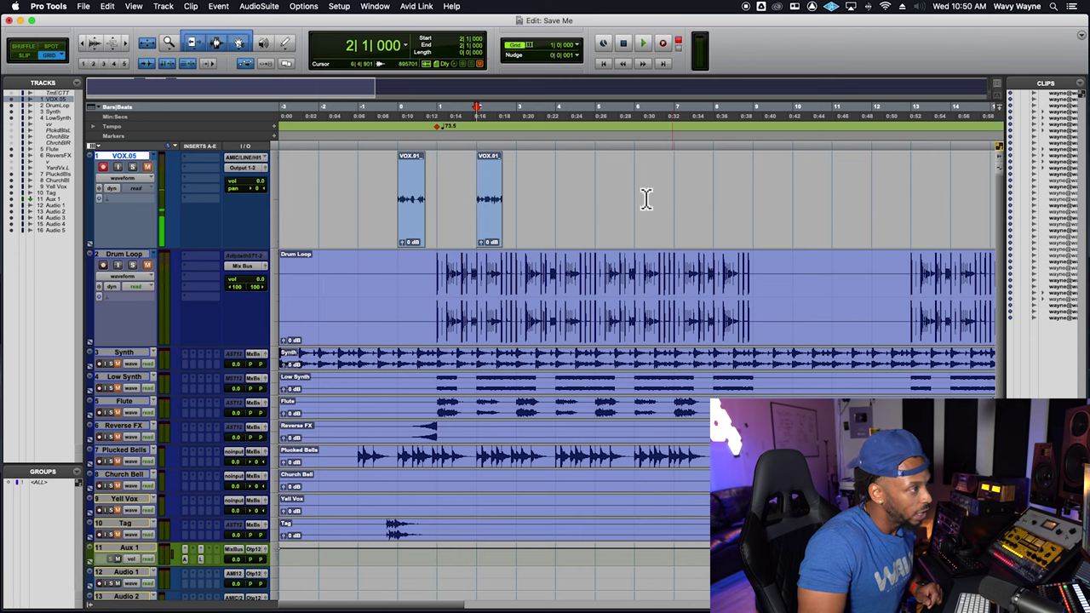
pyautogui.click(834, 202)
# - Move the playback position to bar 14 and zoom in around it
pyautogui.moveTo(834, 202); pyautogui.dragTo(959, 151)
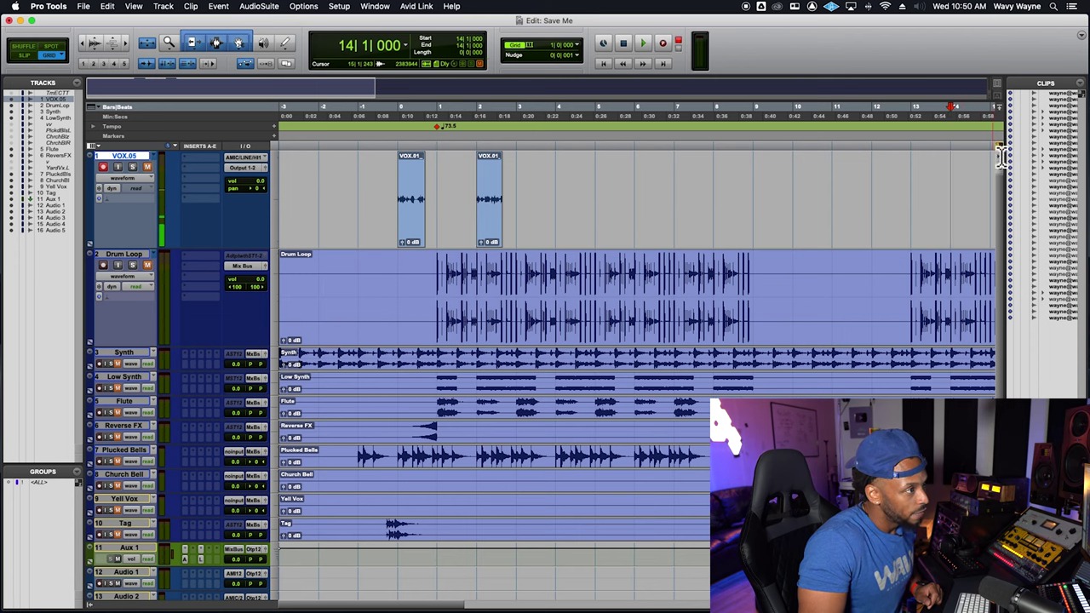
pyautogui.click(1000, 153)
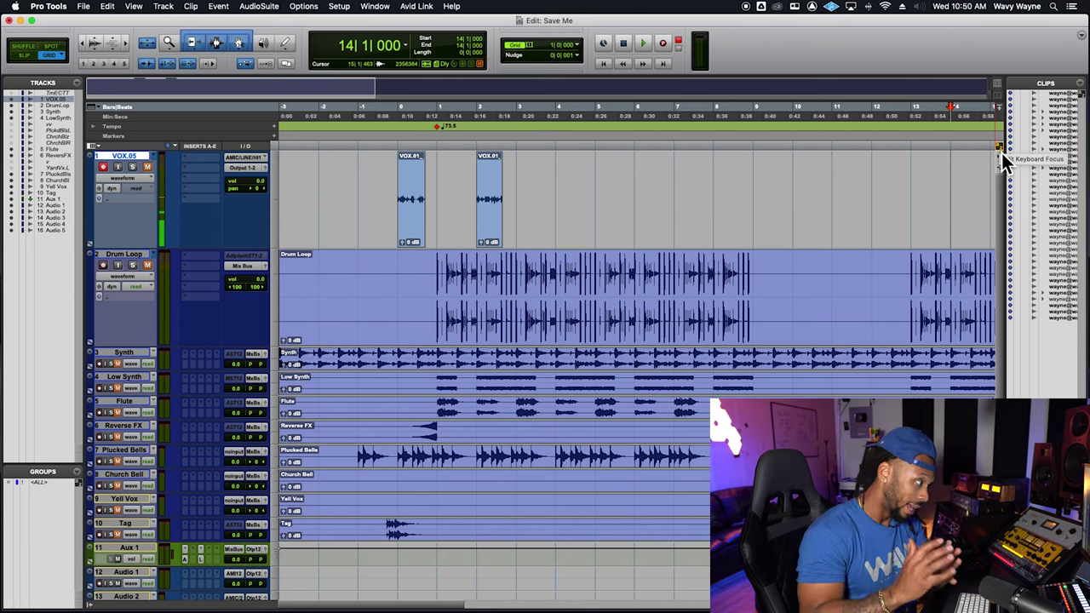
pyautogui.press('t')
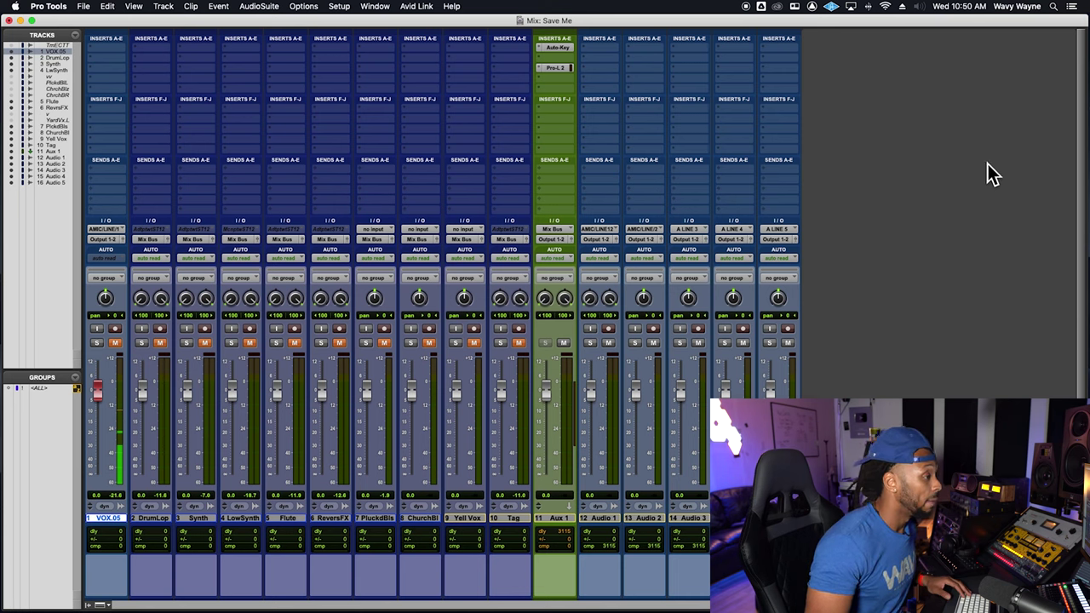
# - Solo and mute Audio 1, then unmute it and clear the other mutes
pyautogui.click(591, 344)
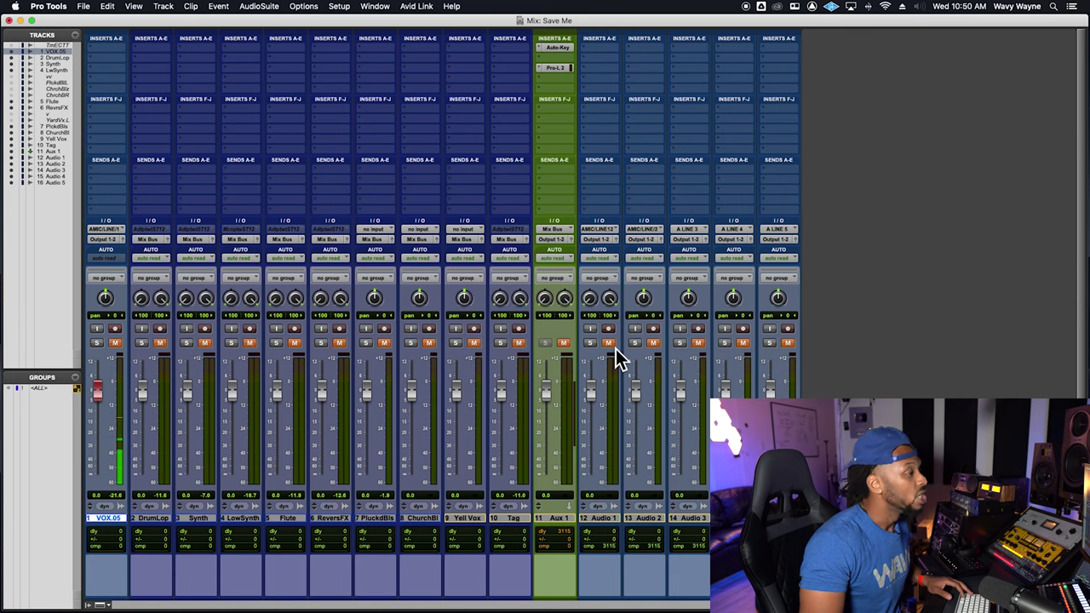
pyautogui.click(609, 344)
pyautogui.click(607, 344)
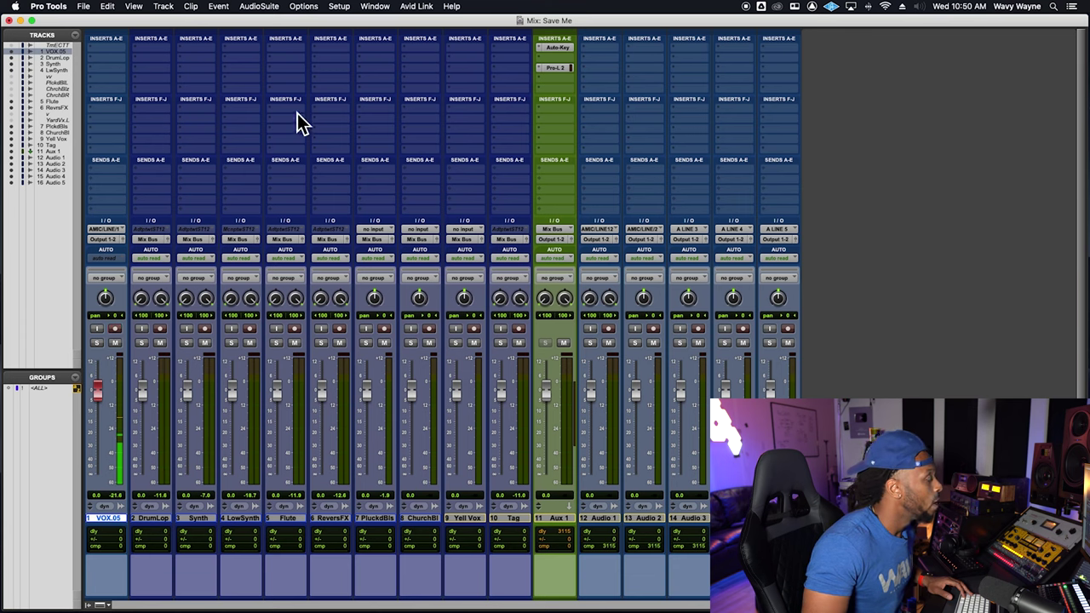
# - Add a Bus 3-4 send to every track from the Flute track's send slot
pyautogui.click(288, 178)
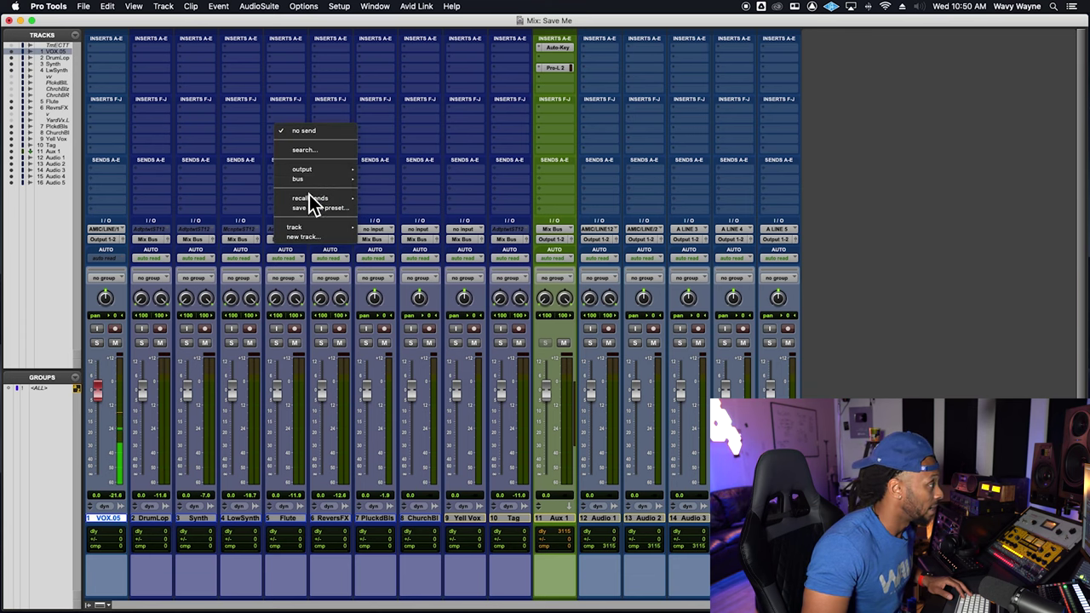
pyautogui.moveTo(308, 182)
pyautogui.keyDown('alt'); pyautogui.click(416, 211); pyautogui.keyUp('alt')
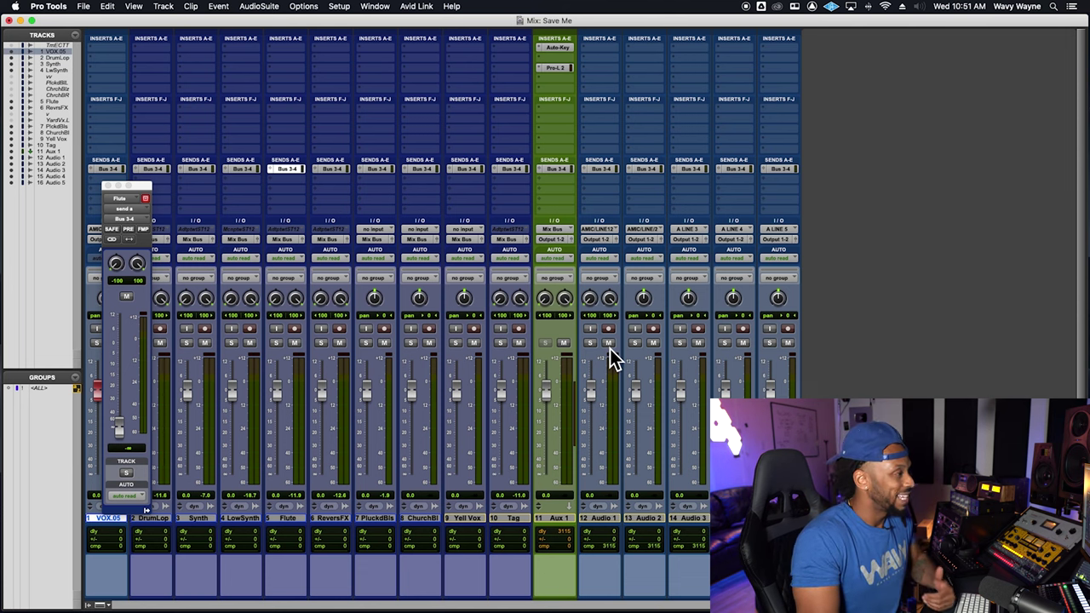
# - Close the Flute send window, then mute and record-disarm the VOX.05 track
pyautogui.click(108, 187)
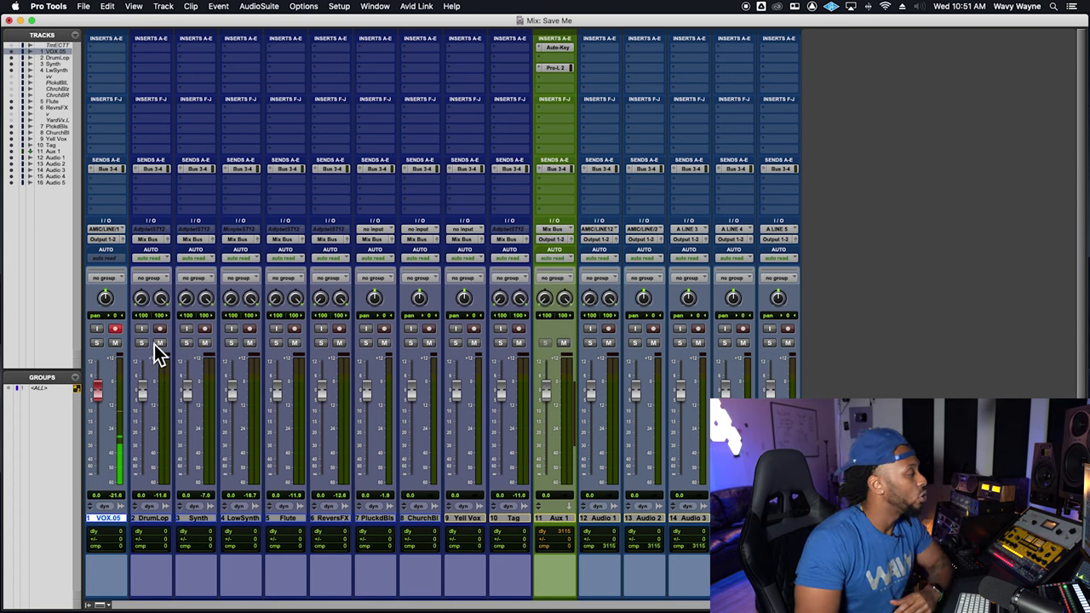
pyautogui.click(117, 343)
pyautogui.click(115, 329)
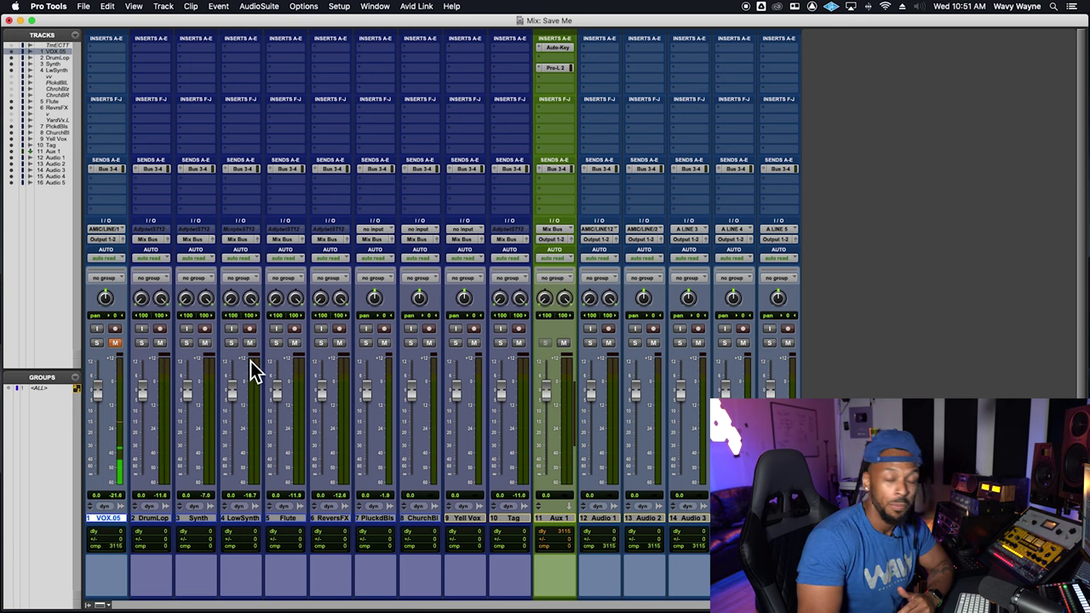
# - Select tracks VOX.05 through Flute, mute them, and clear their Bus 3-4 sends
pyautogui.keyDown('shift'); pyautogui.click(291, 519); pyautogui.keyUp('shift')
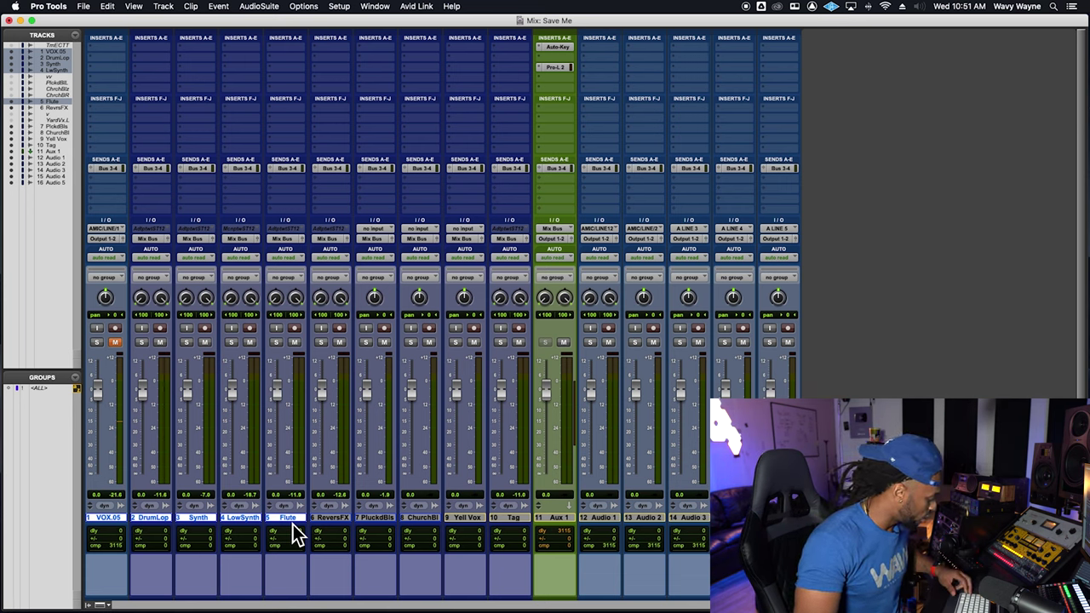
pyautogui.keyDown('alt'); pyautogui.keyDown('shift'); pyautogui.click(297, 345); pyautogui.keyUp('shift'); pyautogui.keyUp('alt')
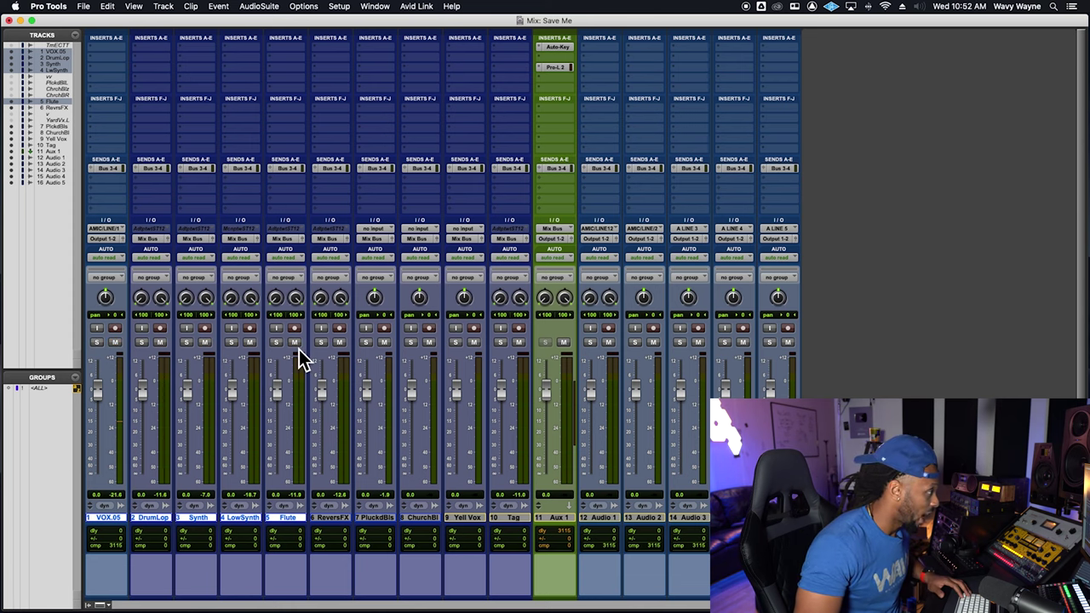
pyautogui.keyDown('alt'); pyautogui.keyDown('shift'); pyautogui.click(281, 345); pyautogui.keyUp('shift'); pyautogui.keyUp('alt')
pyautogui.keyDown('alt'); pyautogui.keyDown('shift'); pyautogui.click(277, 345); pyautogui.keyUp('shift'); pyautogui.keyUp('alt')
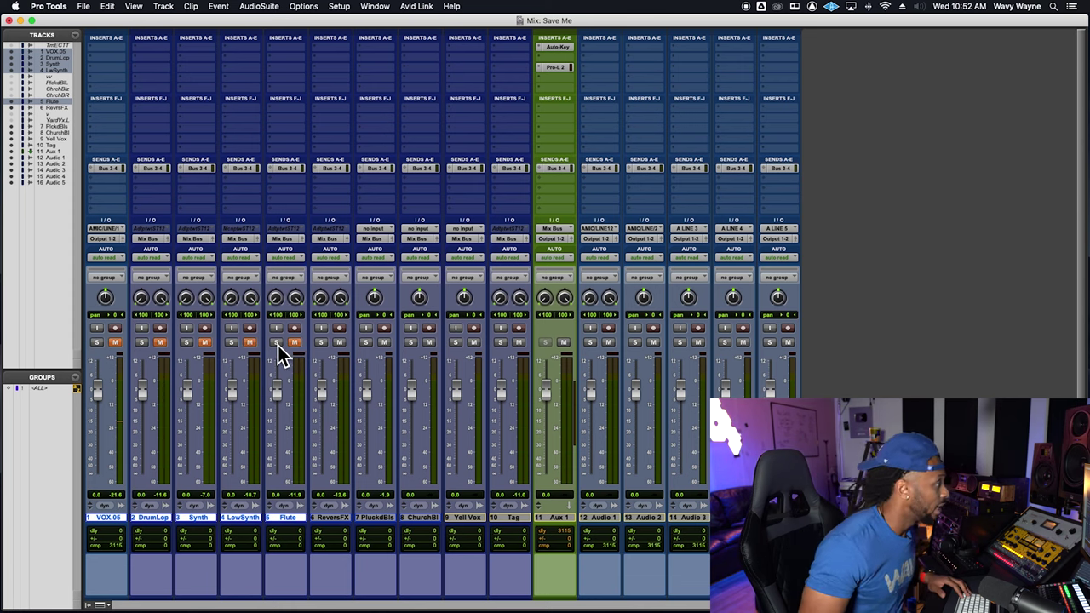
pyautogui.click(275, 171)
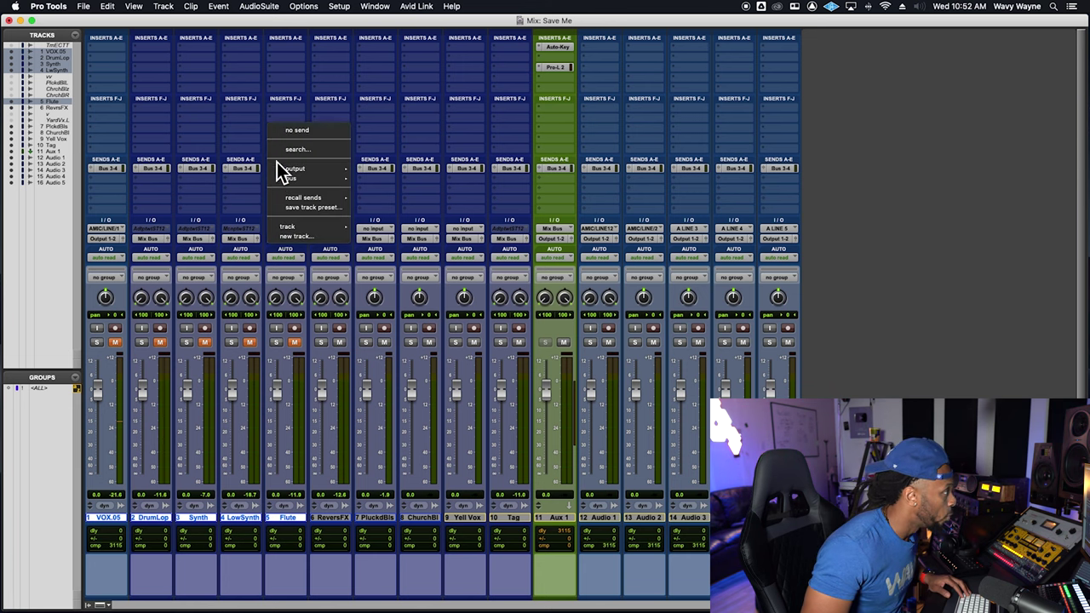
pyautogui.click(284, 160)
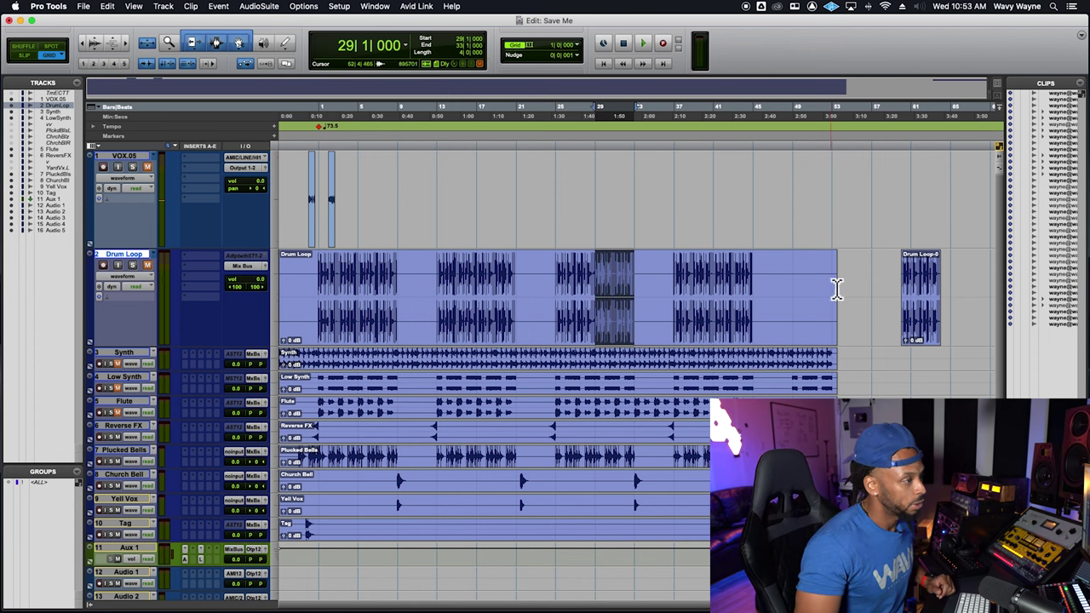
# - Scroll the timeline right along the enlarged Drum Loop track
pyautogui.hscroll(3, 834, 284)
# - Paste a Drum Loop copy at bar 66, then delete the stray clips near bar 60
pyautogui.click(865, 282)
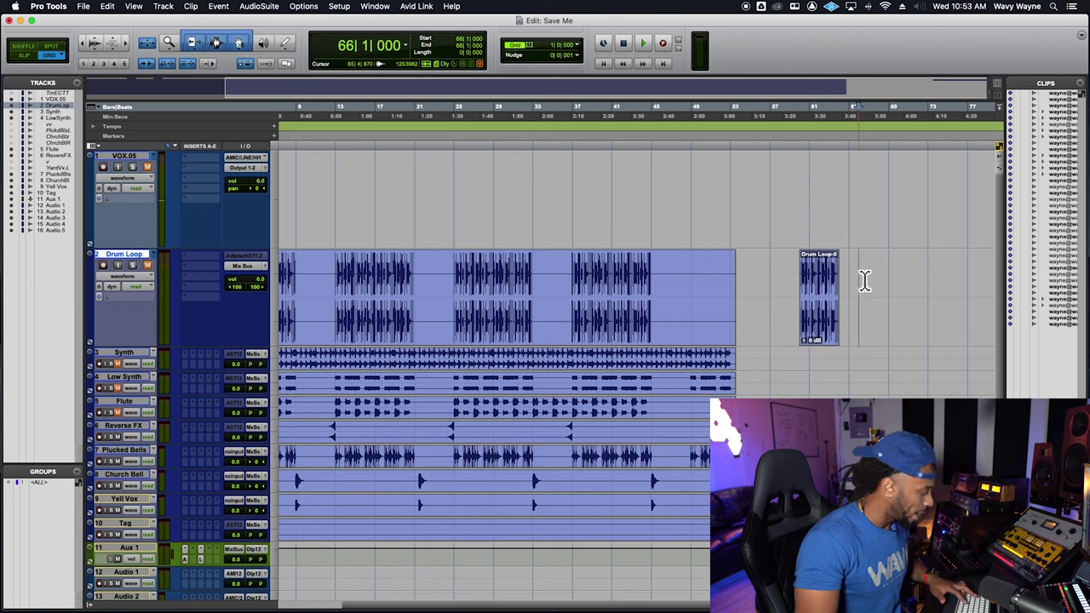
pyautogui.press('super+v')
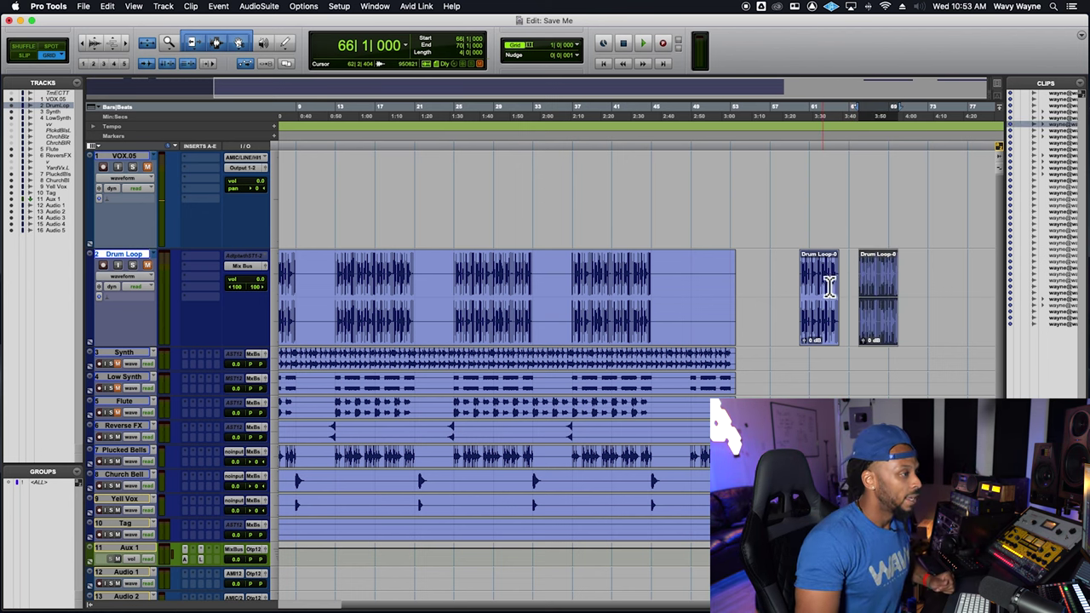
pyautogui.moveTo(941, 270); pyautogui.dragTo(791, 292)
pyautogui.press('Delete')
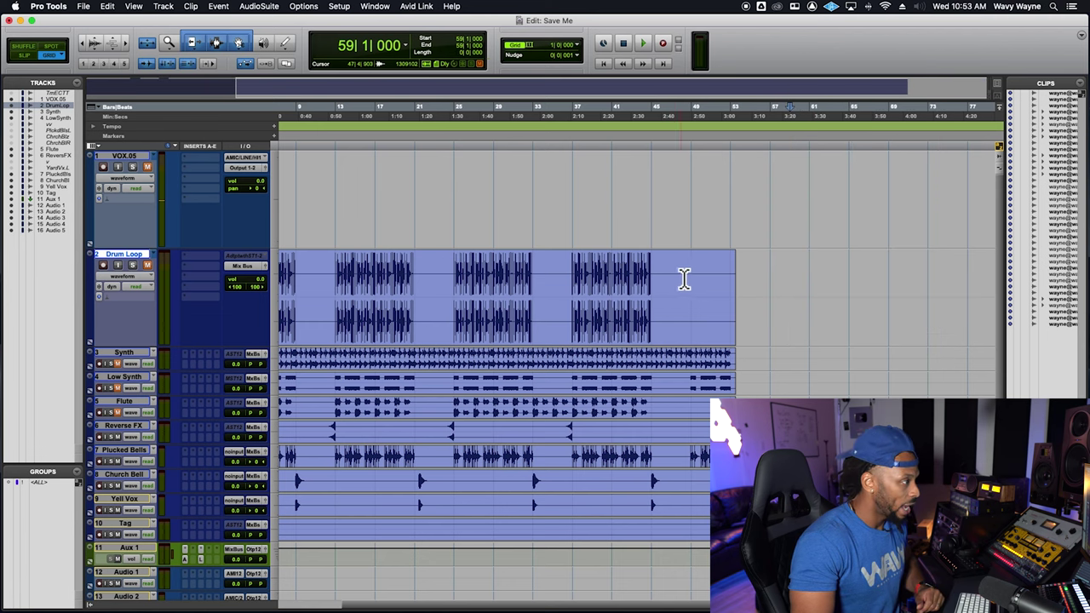
# - Remove bars 35–45 from the Drum Loop clip, undoing and redoing the cut
pyautogui.moveTo(657, 275); pyautogui.dragTo(563, 283)
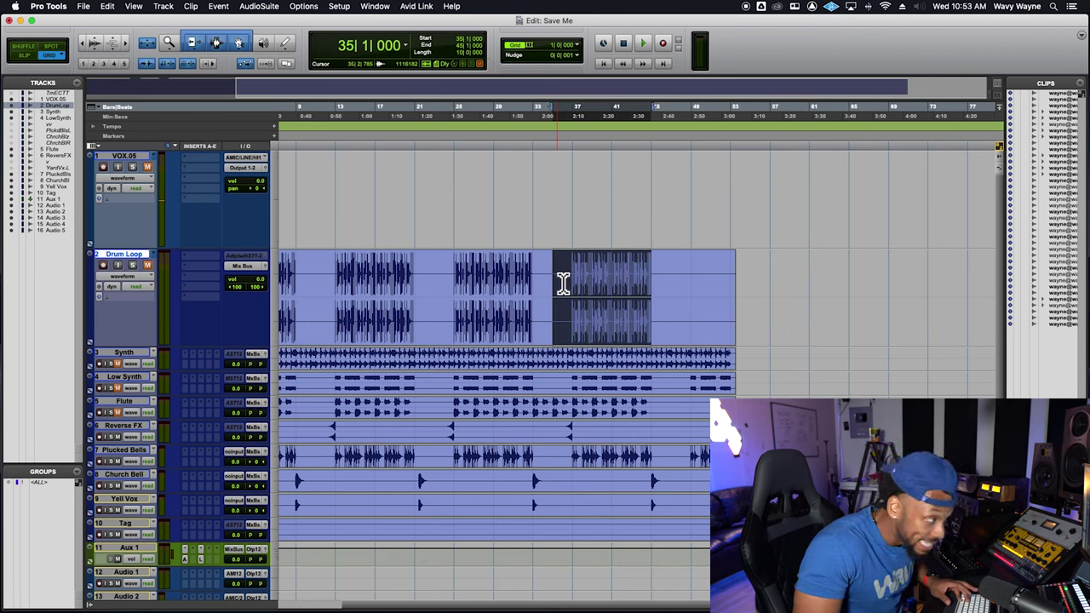
pyautogui.press('Delete')
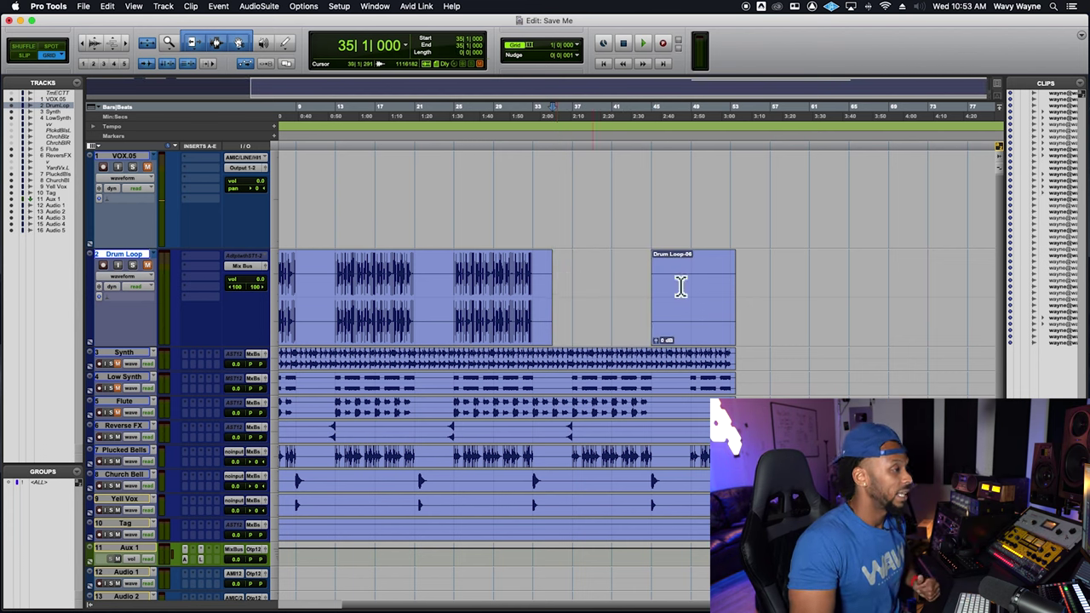
pyautogui.click(820, 285)
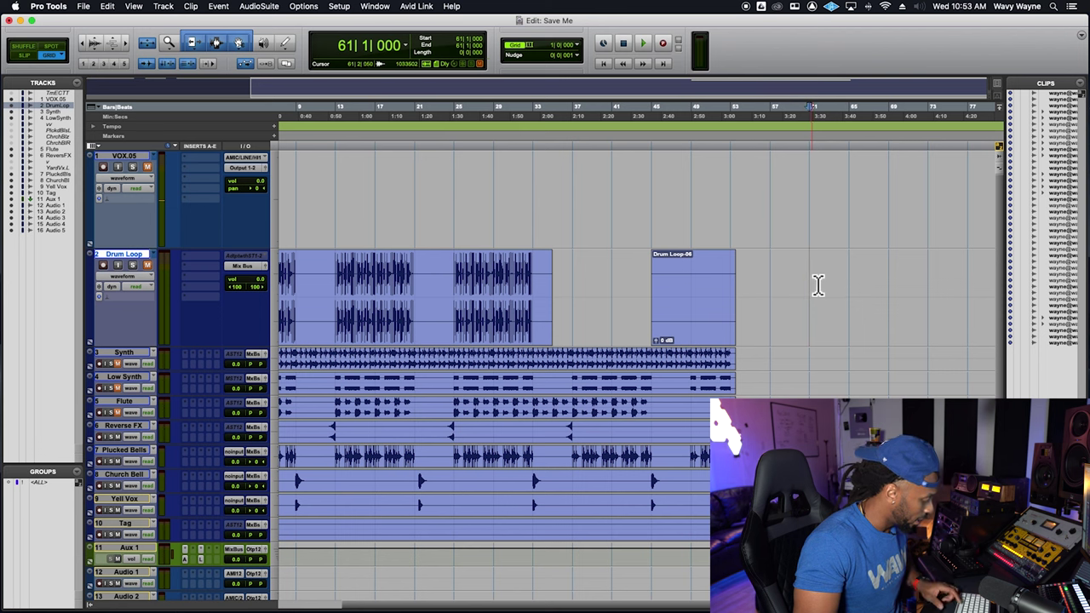
pyautogui.press('super+v')
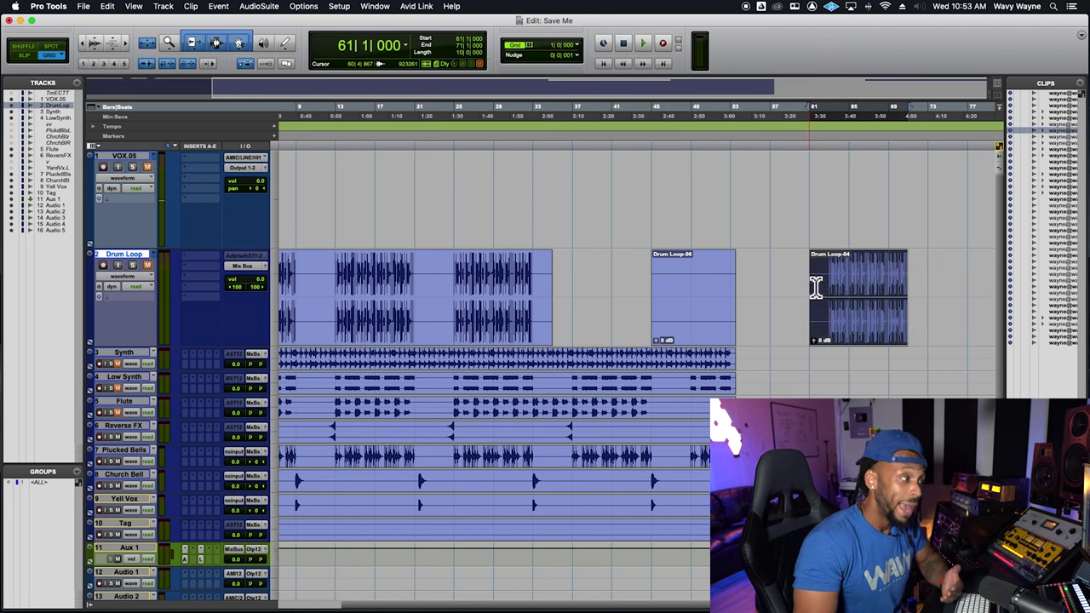
pyautogui.press('super+z')
pyautogui.press('super+z')
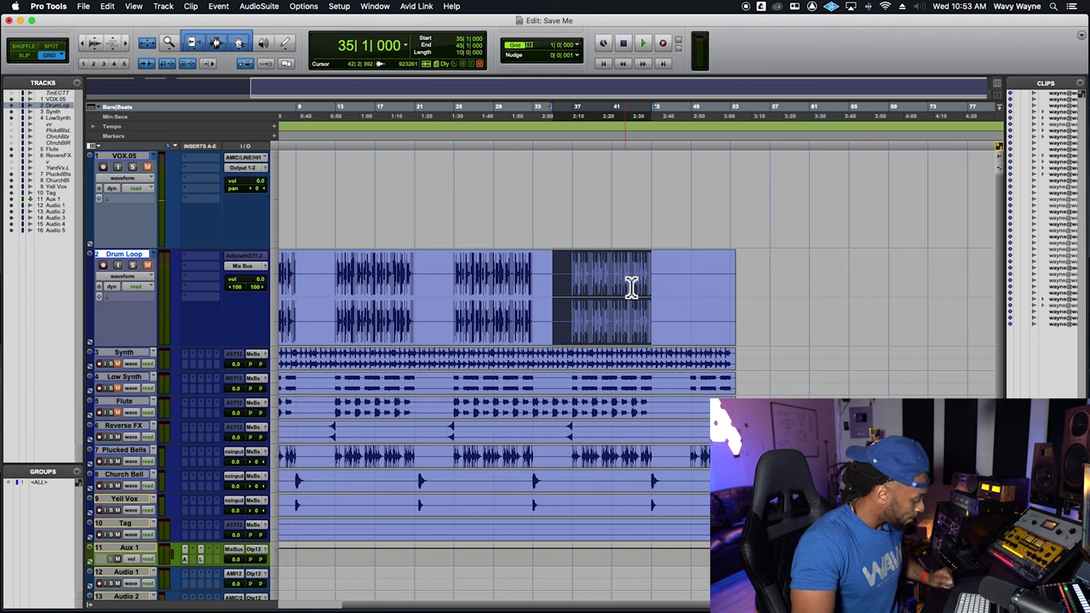
pyautogui.press('super+x')
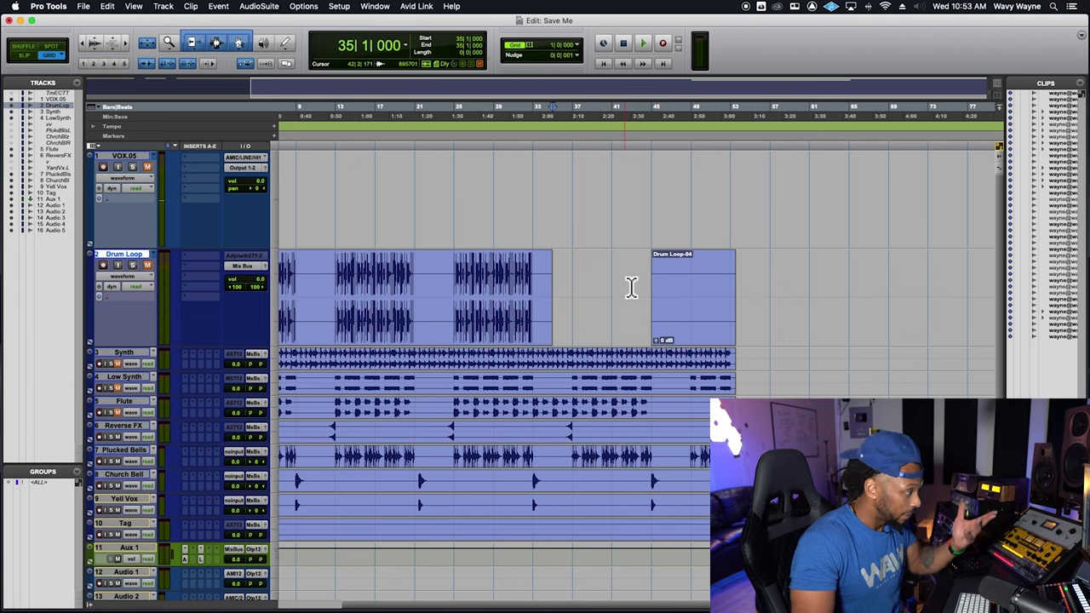
pyautogui.press('super+z')
pyautogui.press('super+shift+z')
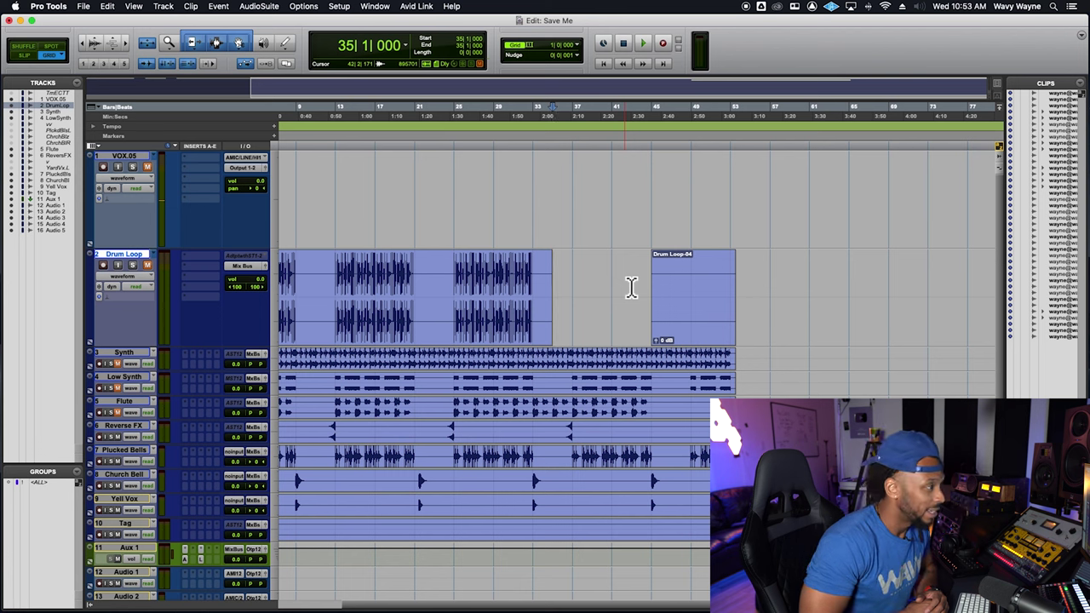
pyautogui.click(471, 283)
pyautogui.moveTo(471, 284); pyautogui.dragTo(535, 287)
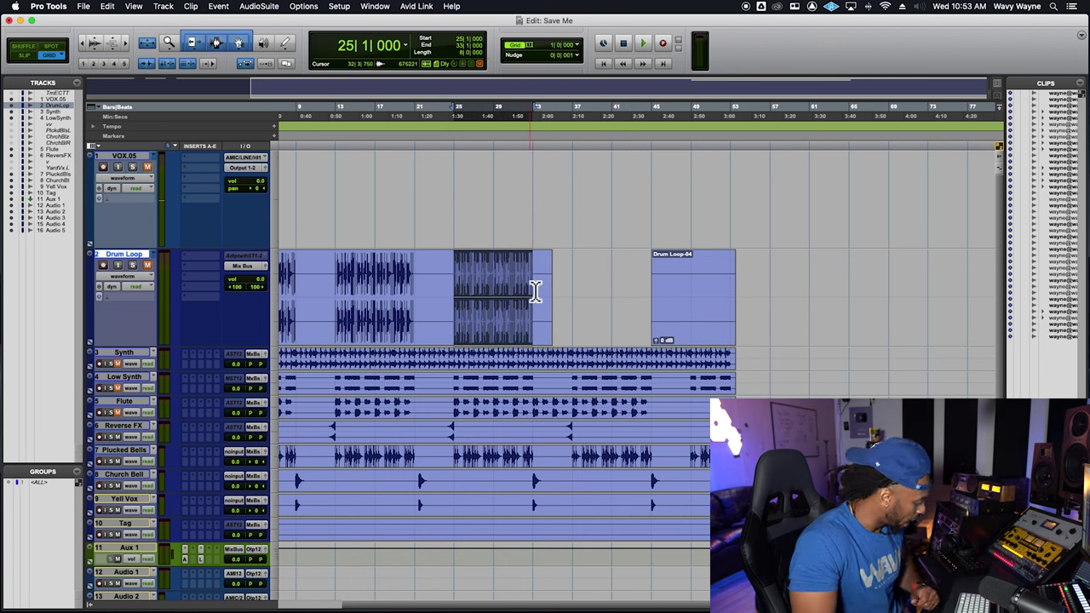
pyautogui.press('super+d')
pyautogui.press('super+d')
pyautogui.press('super+d')
pyautogui.press('super+d')
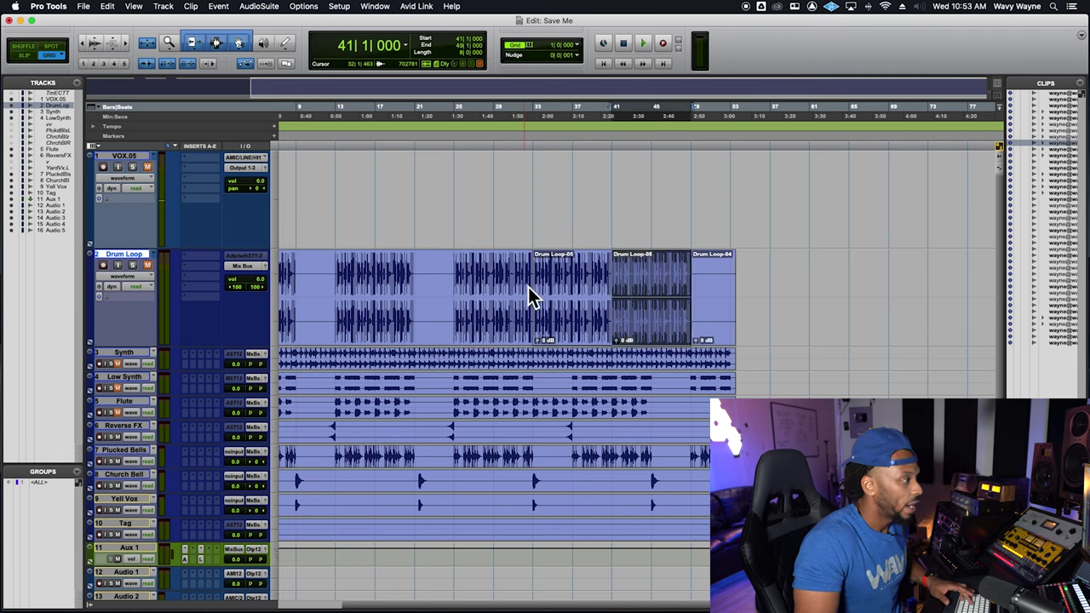
pyautogui.press('super+d')
pyautogui.press('super+d')
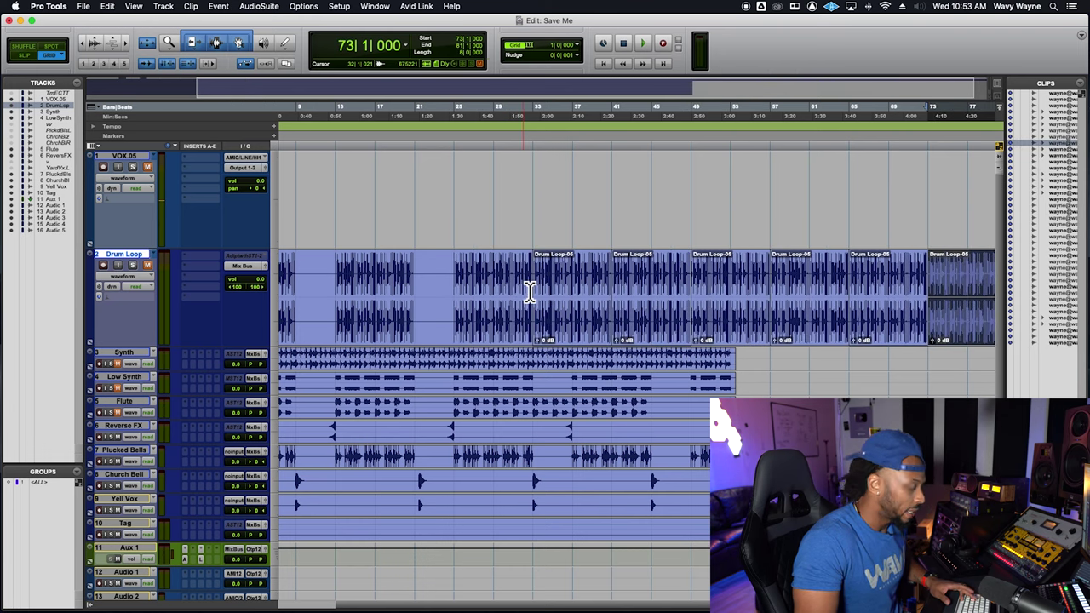
pyautogui.press('super+bracketleft')
pyautogui.press('super+bracketleft')
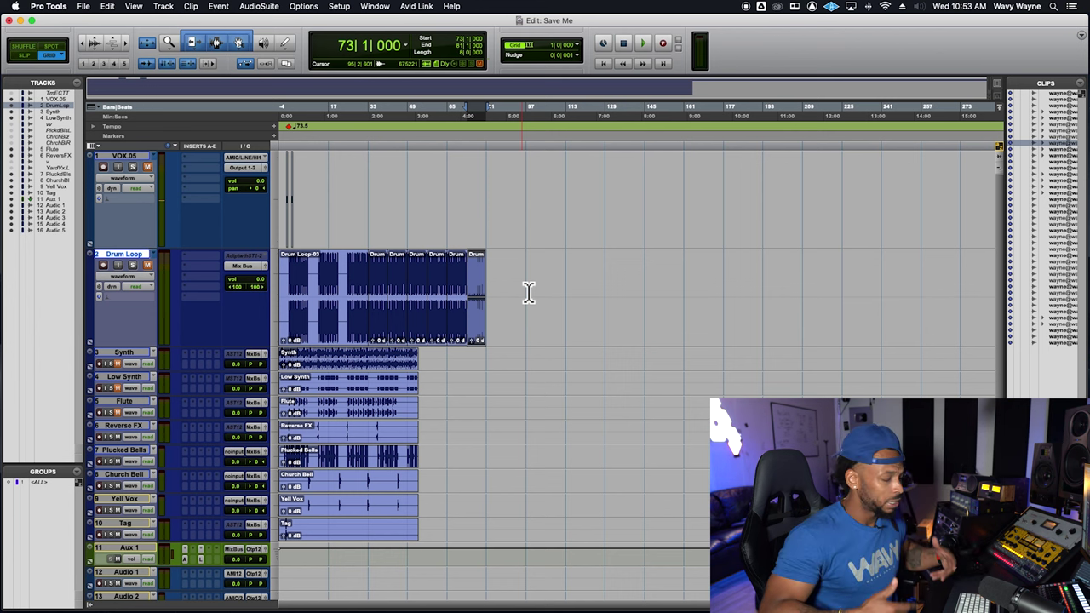
pyautogui.press('super+z')
pyautogui.press('super+z')
pyautogui.press('super+z')
pyautogui.press('super+z')
pyautogui.press('super+z')
pyautogui.press('super+z')
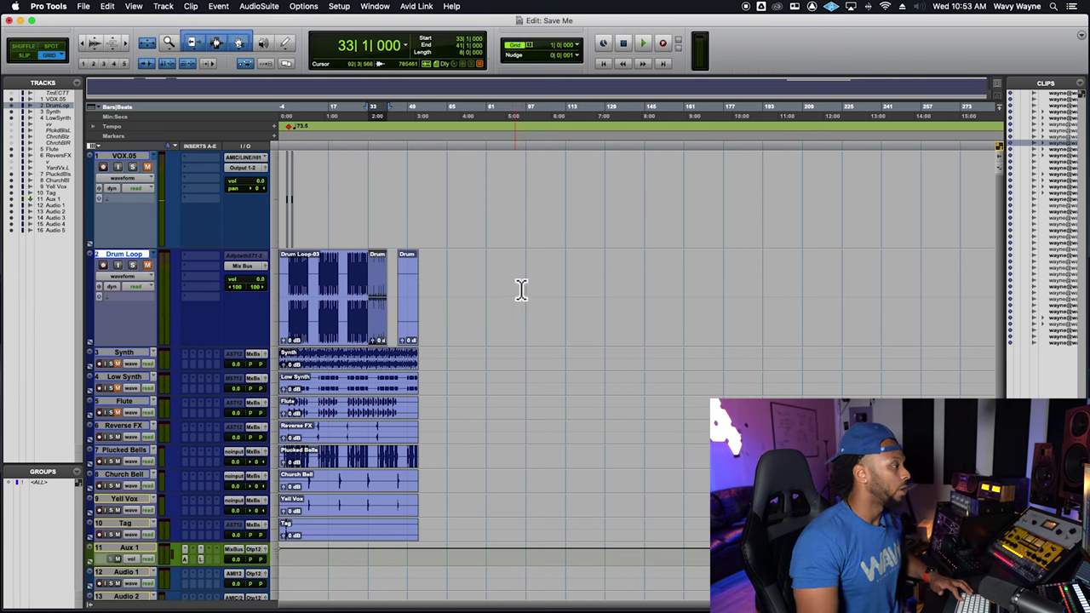
pyautogui.click(432, 293)
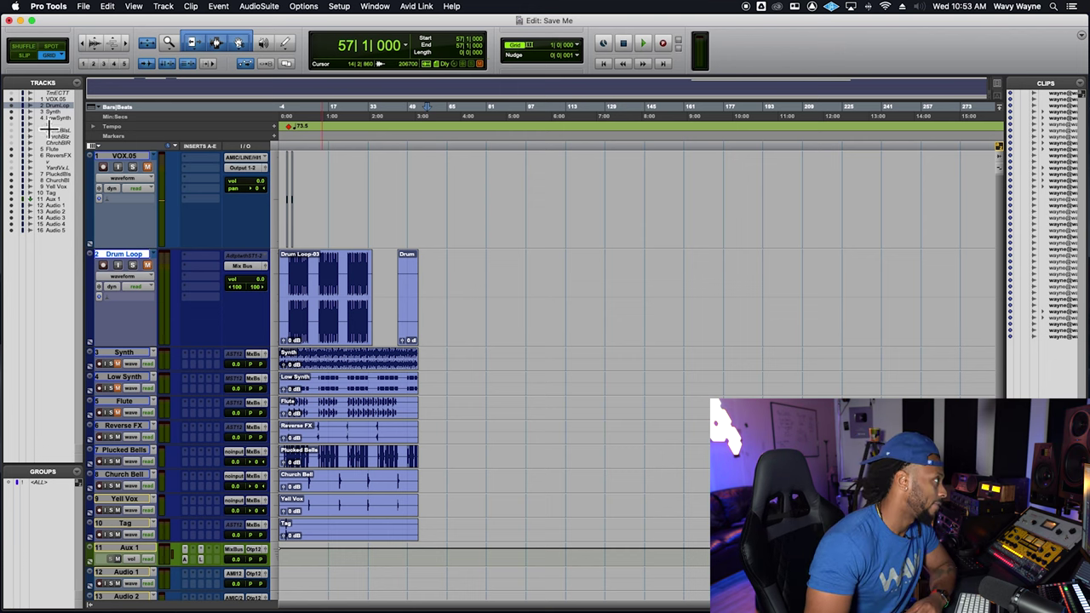
pyautogui.click(109, 6)
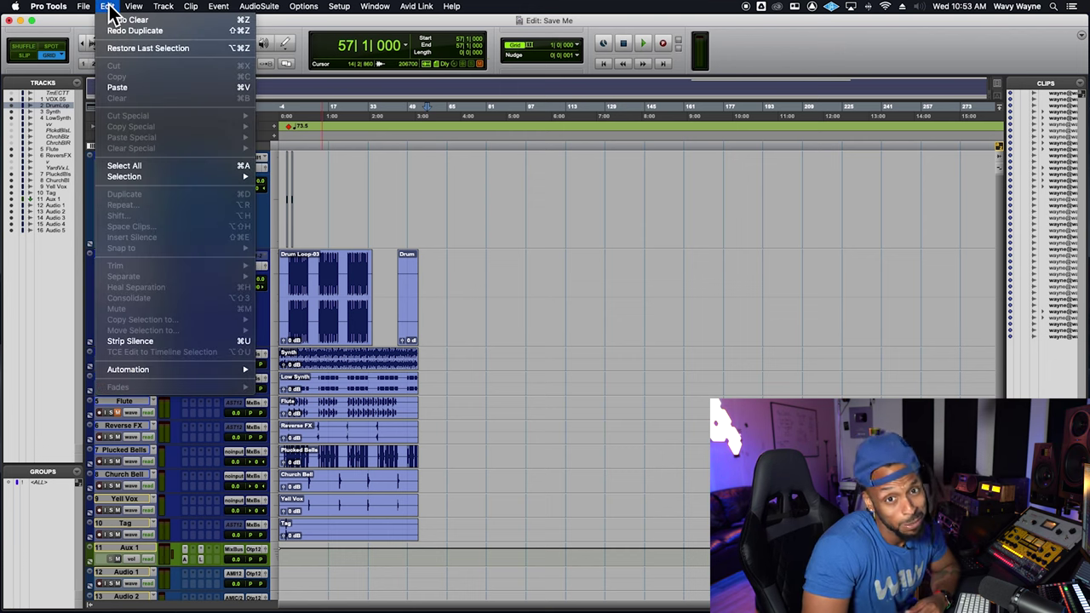
pyautogui.click(109, 7)
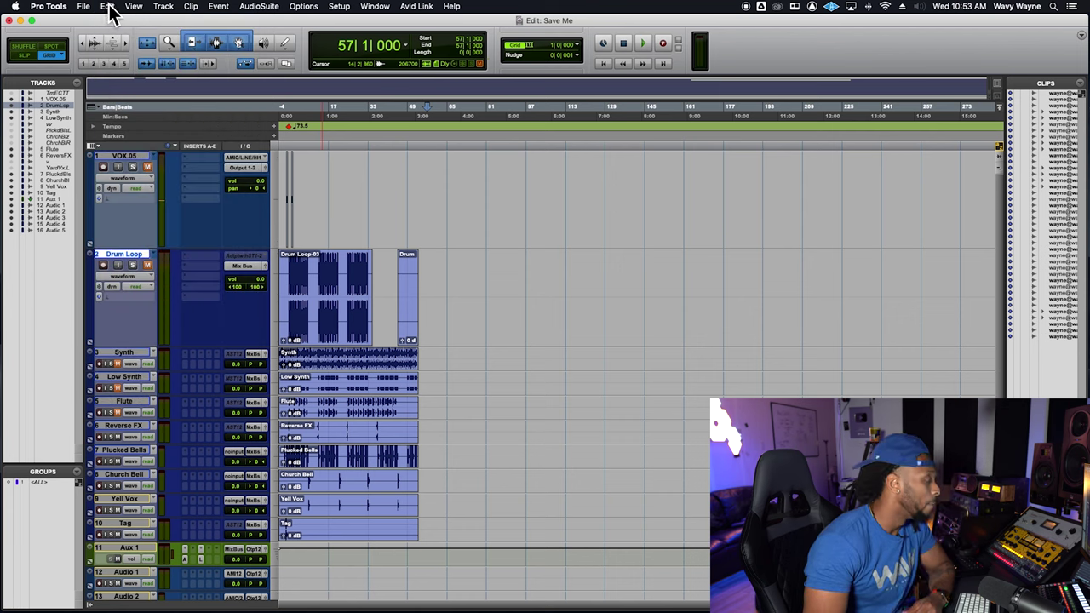
pyautogui.click(353, 276)
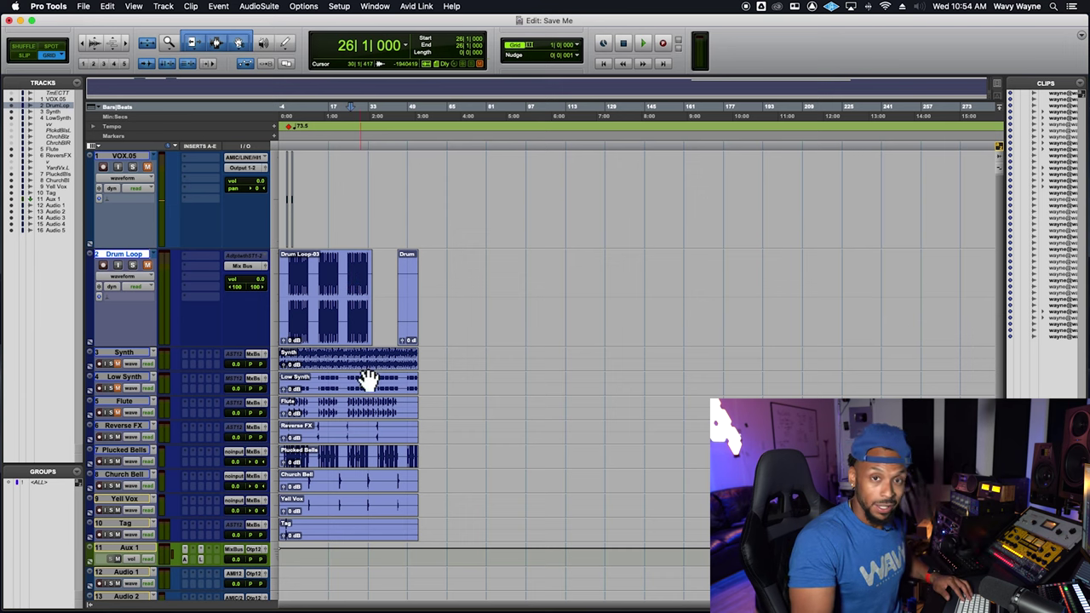
pyautogui.click(416, 287)
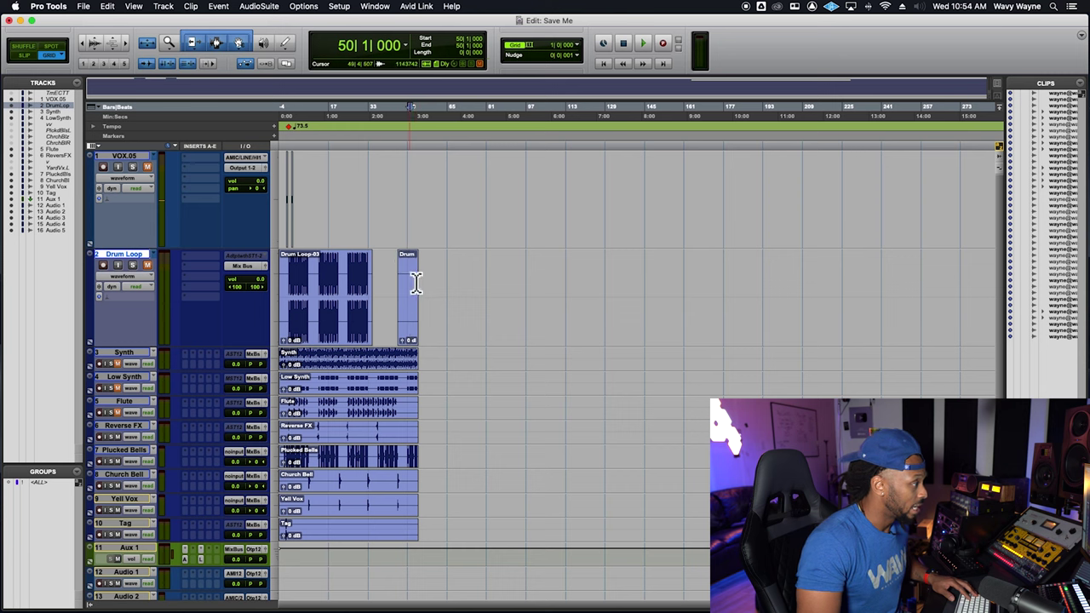
pyautogui.click(420, 329)
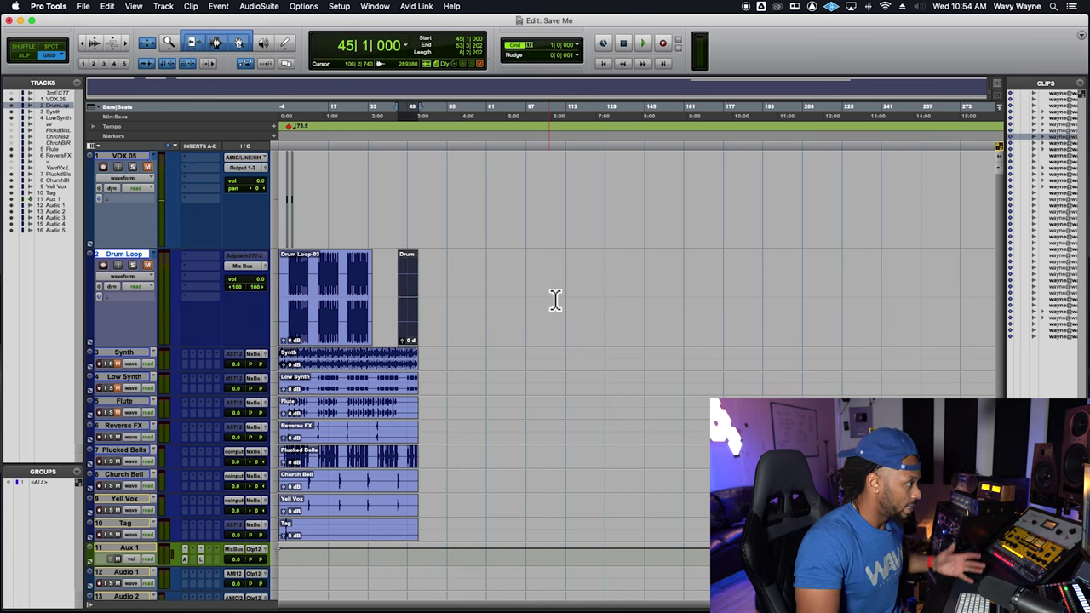
pyautogui.press('Delete')
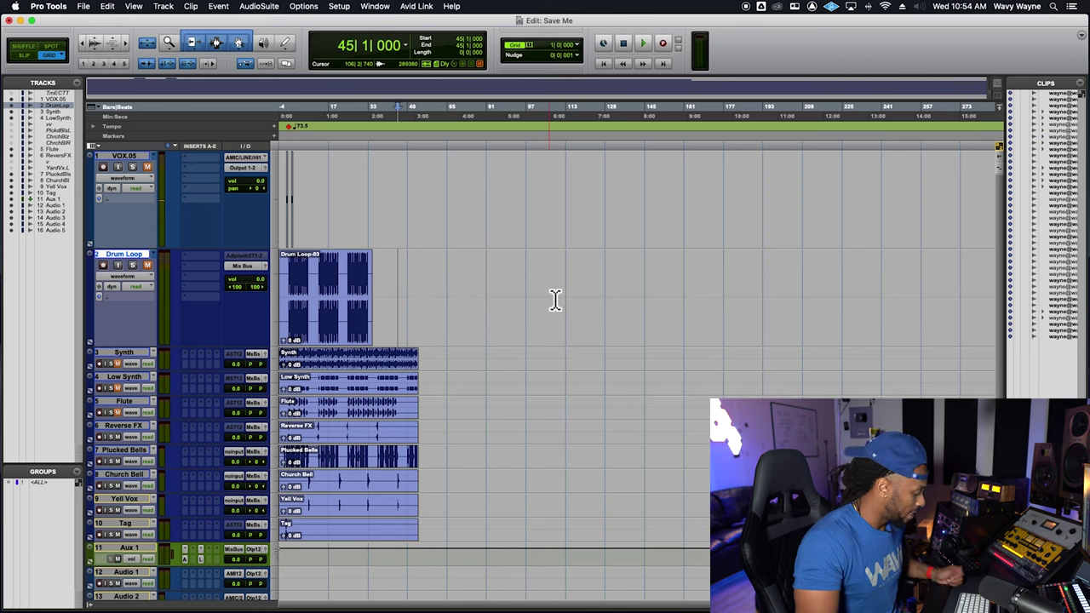
pyautogui.press('super+z')
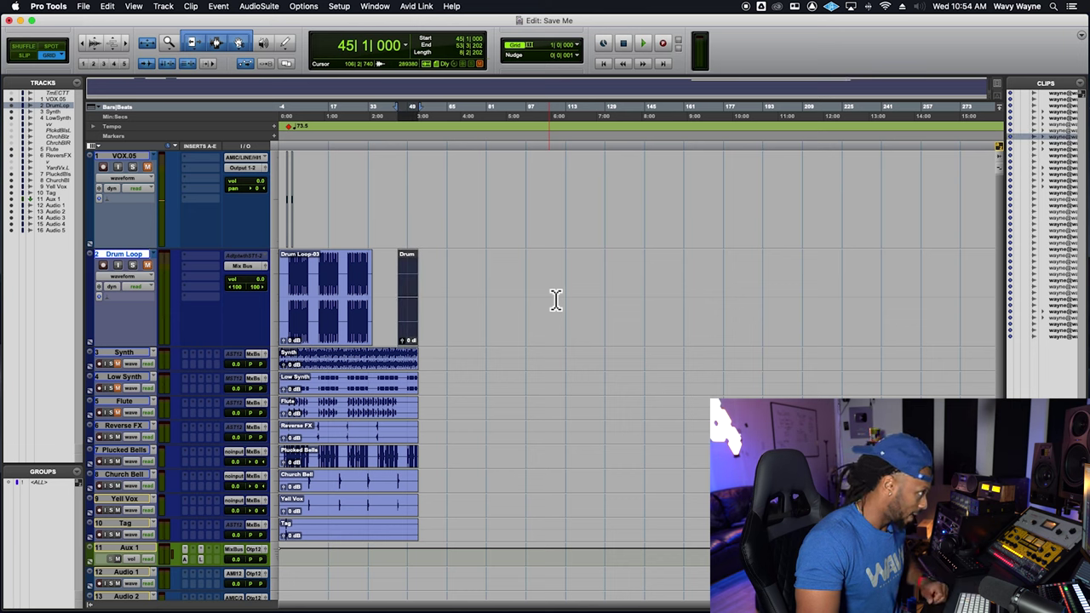
pyautogui.click(494, 273)
pyautogui.press('super+v')
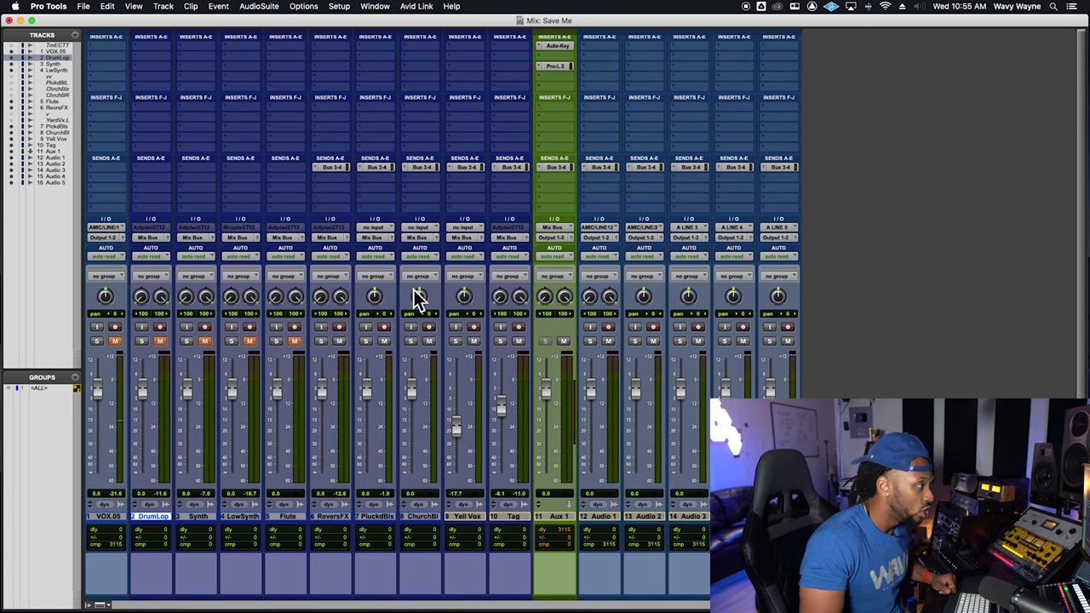
# - Pan the ChurchBl track to 39 left
pyautogui.moveTo(416, 292); pyautogui.dragTo(411, 327)
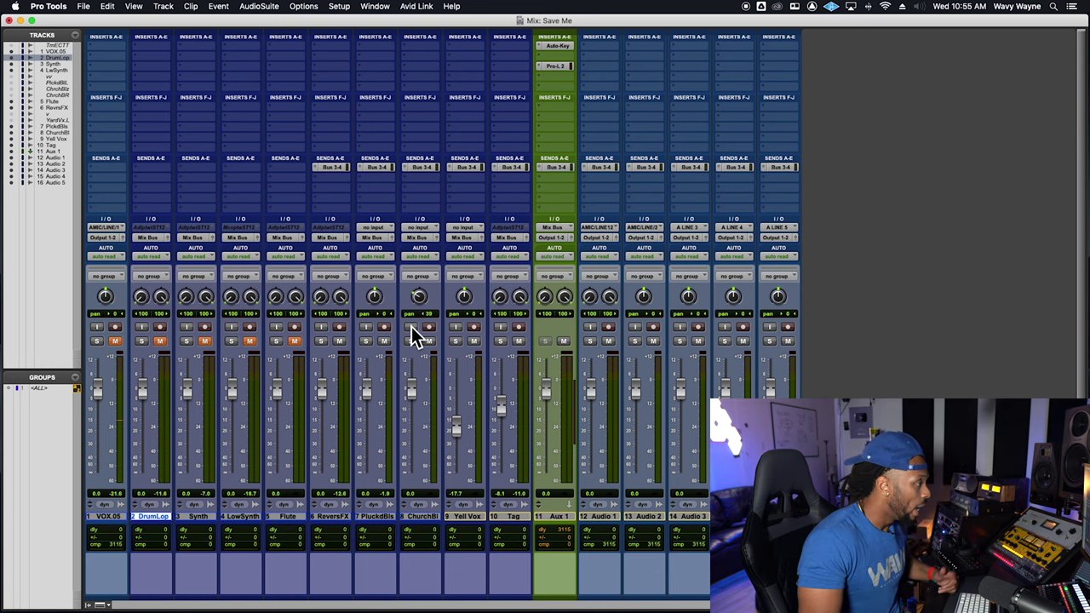
# - Recentre the ChurchBl pan, reset Yell Vox to 0.0, and open Aux 1's Pro-L 2 limiter
pyautogui.keyDown('alt'); pyautogui.click(456, 426); pyautogui.keyUp('alt')
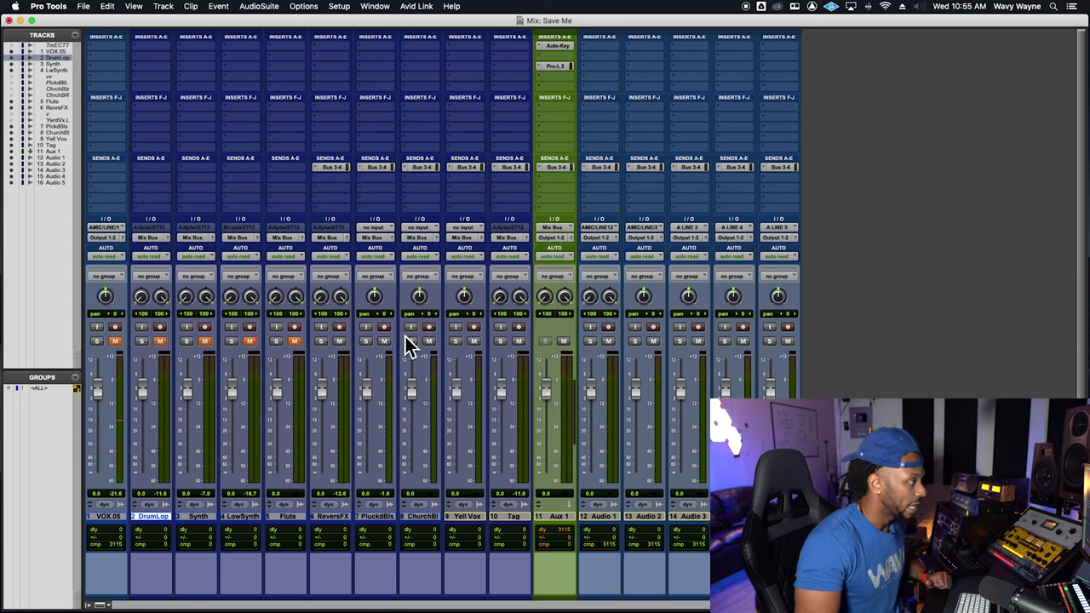
pyautogui.moveTo(426, 314); pyautogui.dragTo(426, 356)
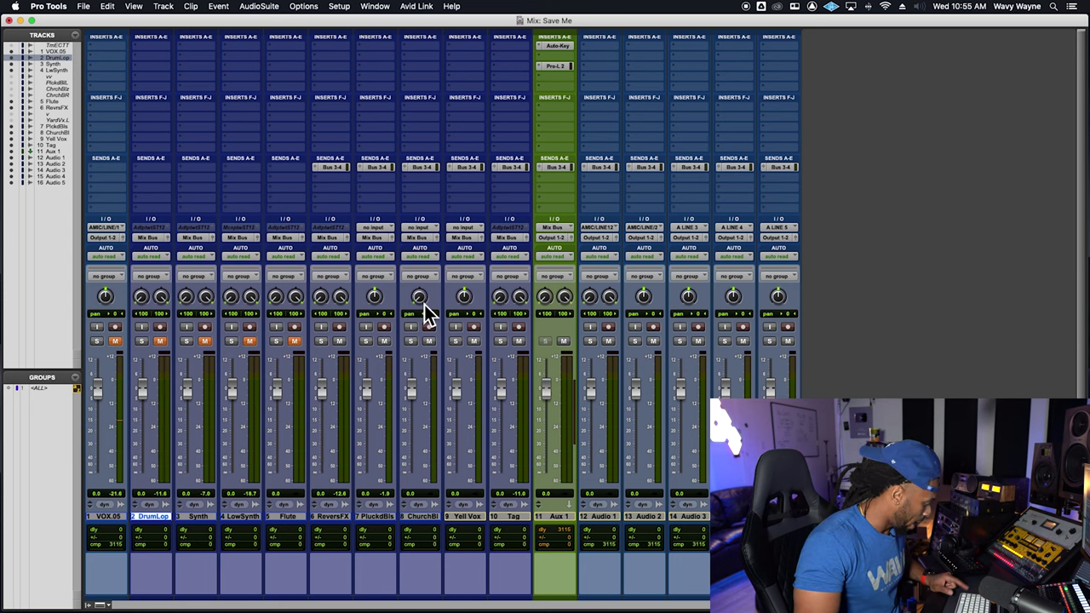
pyautogui.keyDown('alt'); pyautogui.click(424, 304); pyautogui.keyUp('alt')
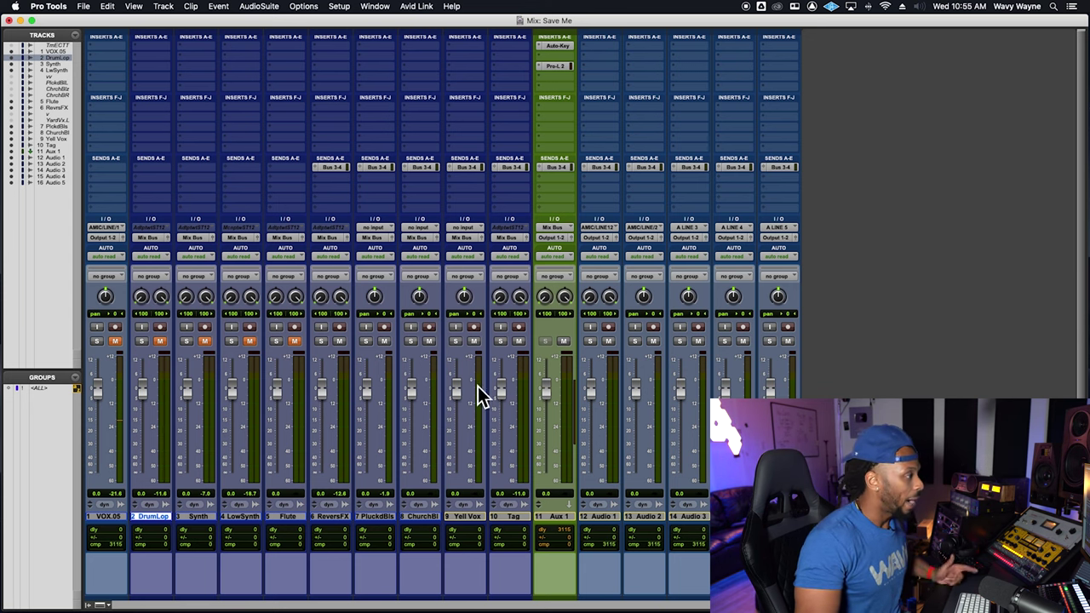
pyautogui.moveTo(452, 402); pyautogui.dragTo(464, 447)
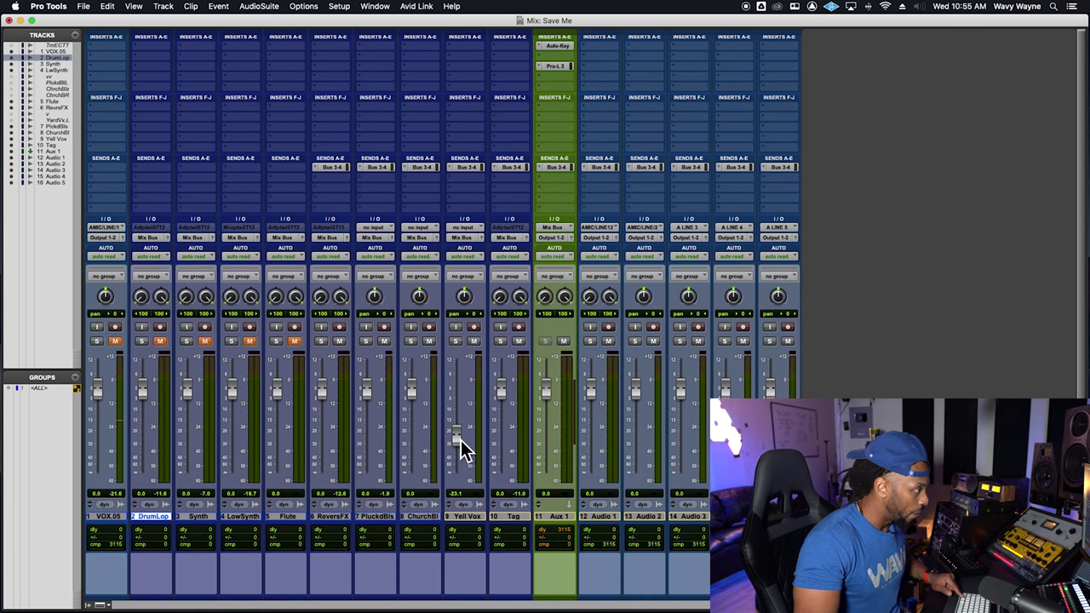
pyautogui.keyDown('alt'); pyautogui.click(458, 436); pyautogui.keyUp('alt')
pyautogui.scroll(1, 439, 51)
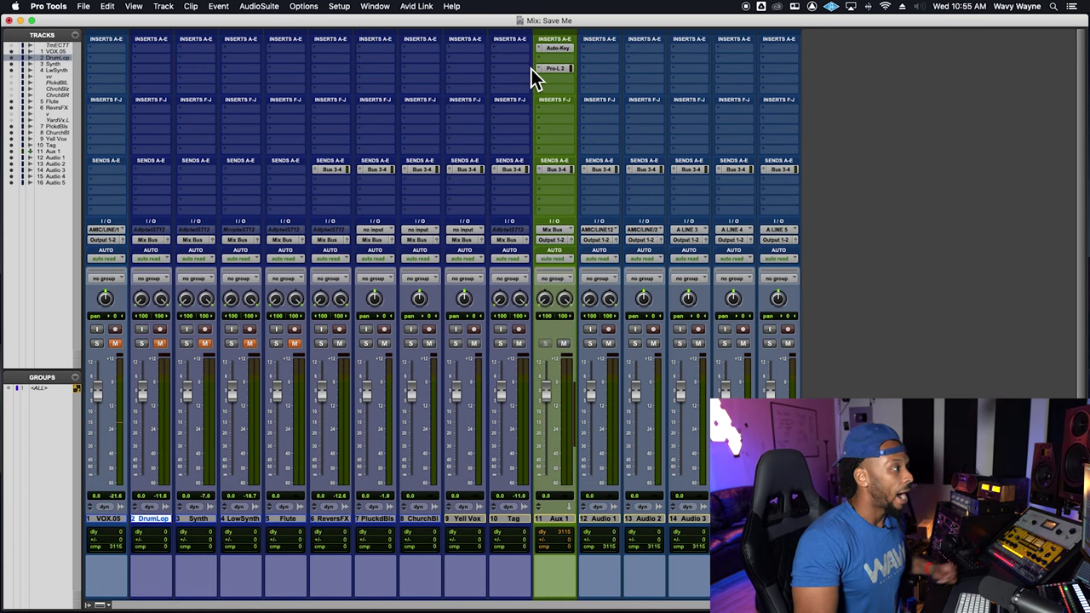
pyautogui.click(559, 69)
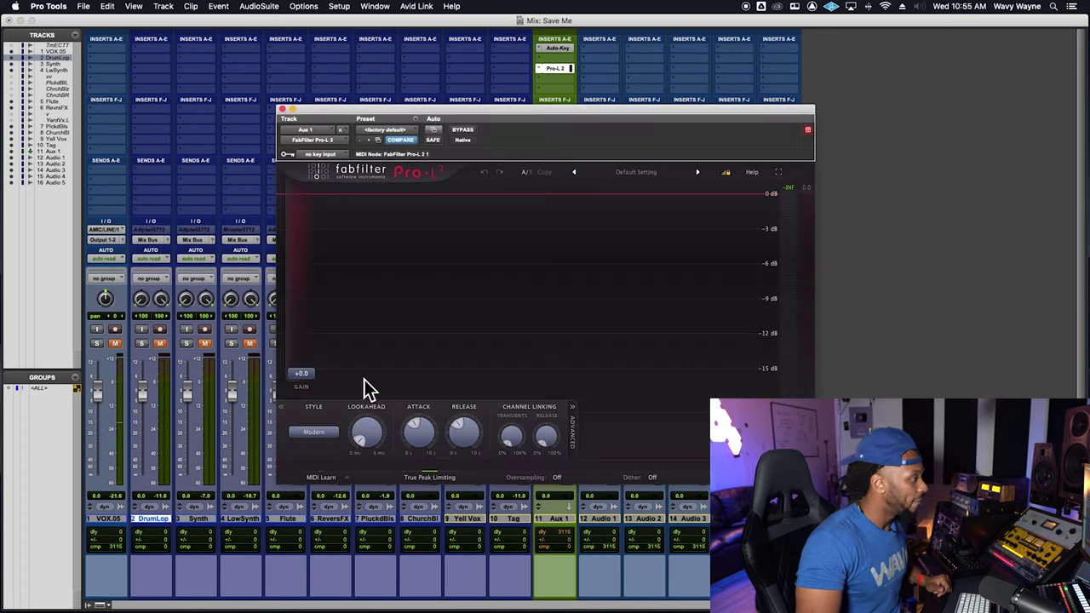
# - Reset the Pro-L 2 lookahead, attack and release to defaults and close the limiter
pyautogui.moveTo(366, 433); pyautogui.dragTo(363, 375)
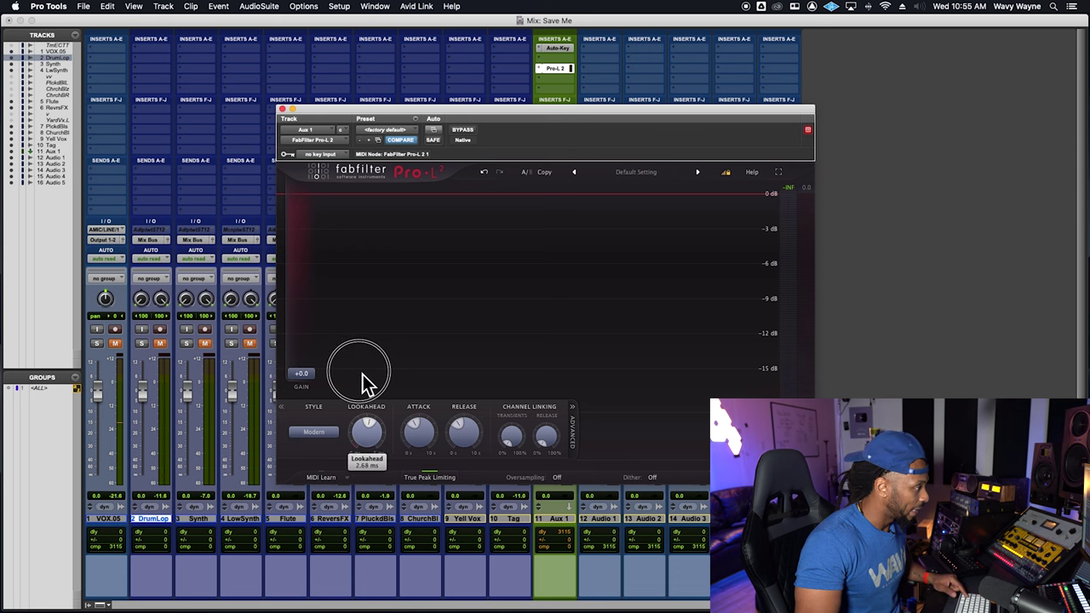
pyautogui.keyDown('alt'); pyautogui.click(368, 434); pyautogui.keyUp('alt')
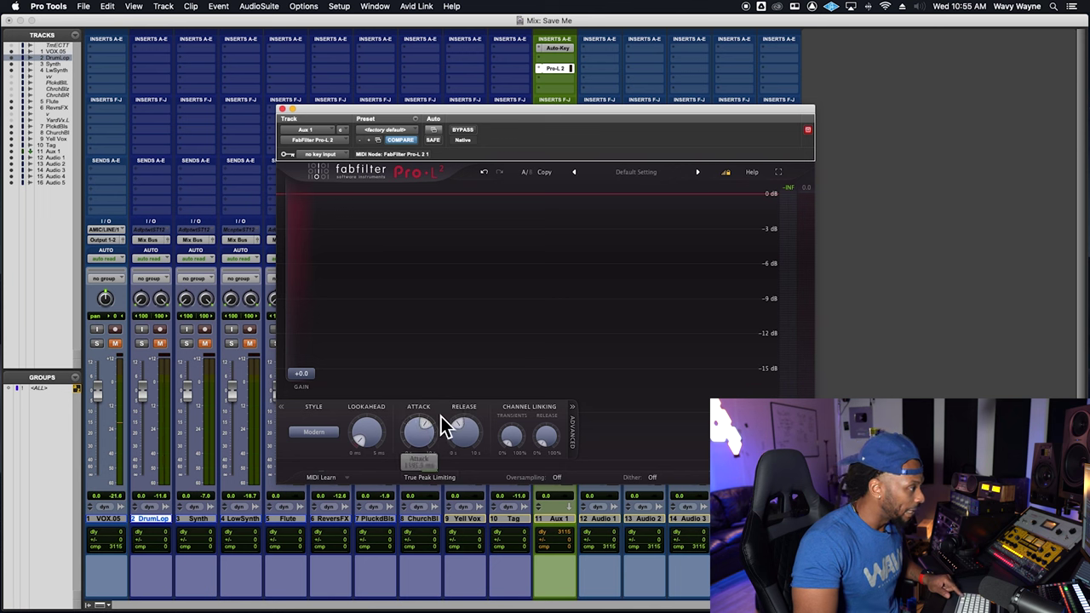
pyautogui.keyDown('alt'); pyautogui.click(418, 433); pyautogui.keyUp('alt')
pyautogui.keyDown('alt'); pyautogui.click(476, 431); pyautogui.keyUp('alt')
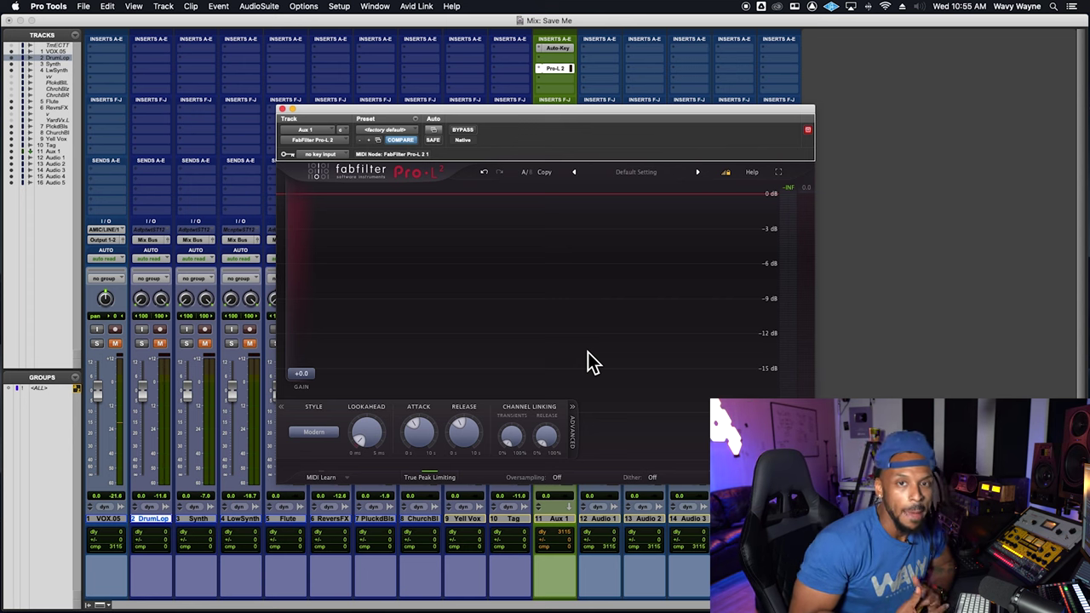
pyautogui.click(282, 109)
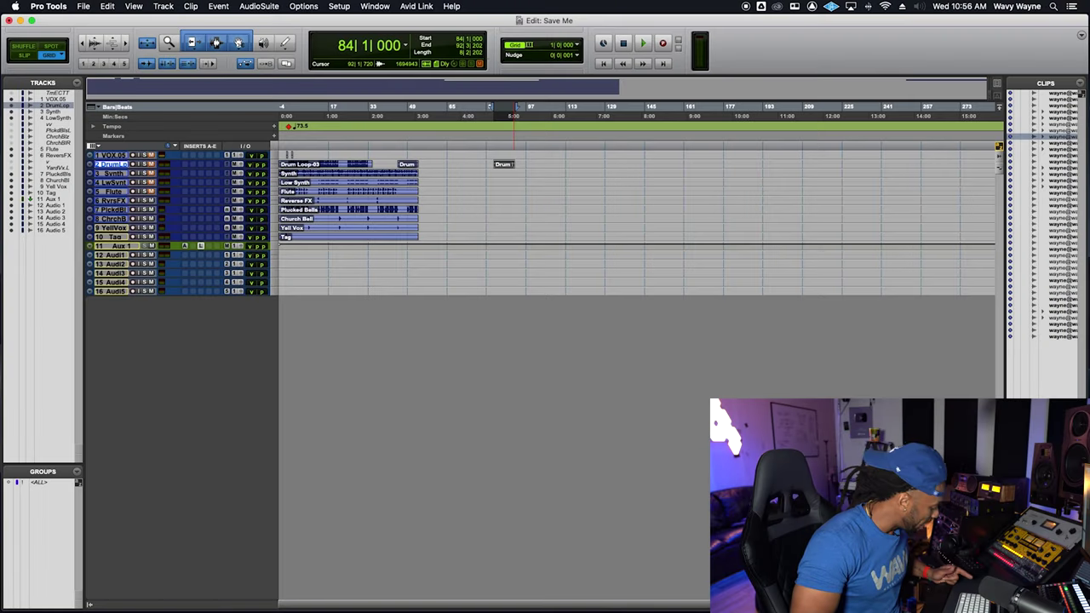
# - Enlarge the Drum Loop track to large height using Ctrl+Up/Down and its track-height choices
pyautogui.hotkey('ctrl', 'Up')
pyautogui.hotkey('ctrl', 'Up')
pyautogui.hotkey('ctrl', 'Up')
pyautogui.hotkey('ctrl', 'Down')
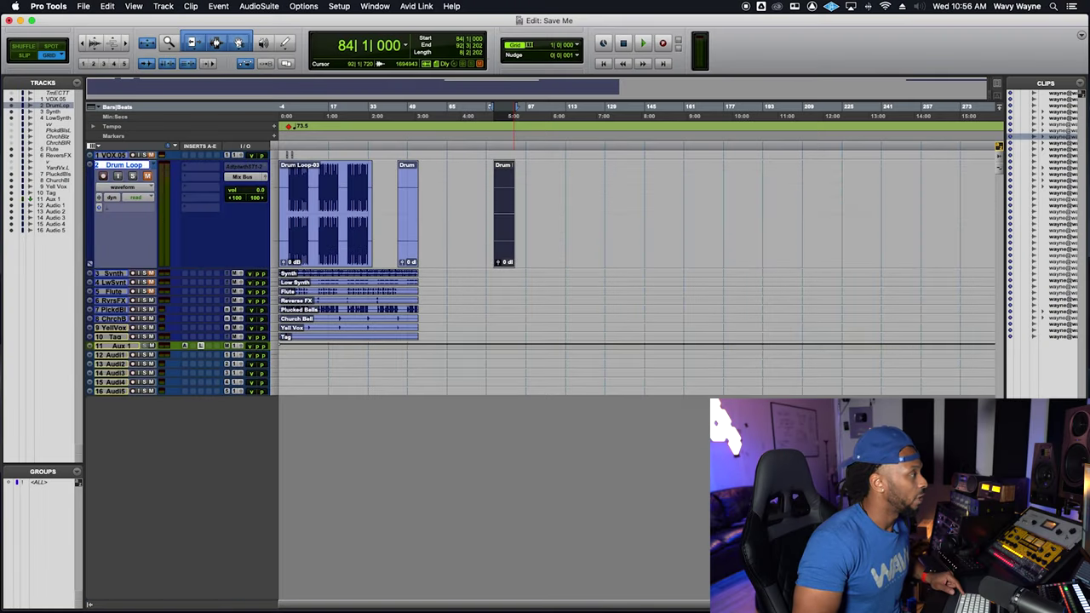
pyautogui.click(278, 200)
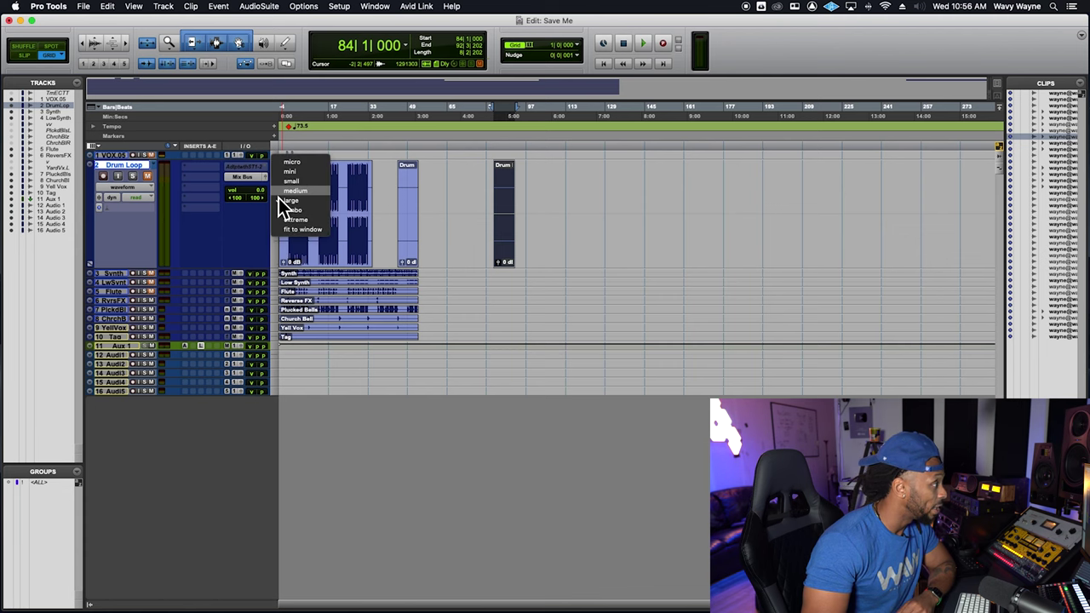
pyautogui.click(296, 191)
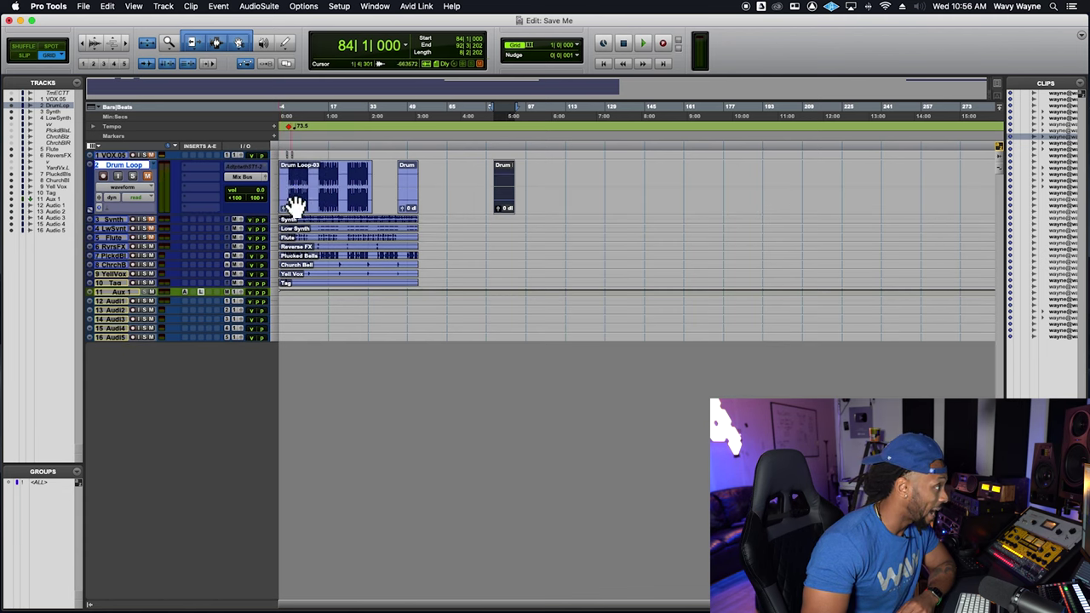
pyautogui.click(279, 190)
pyautogui.click(283, 183)
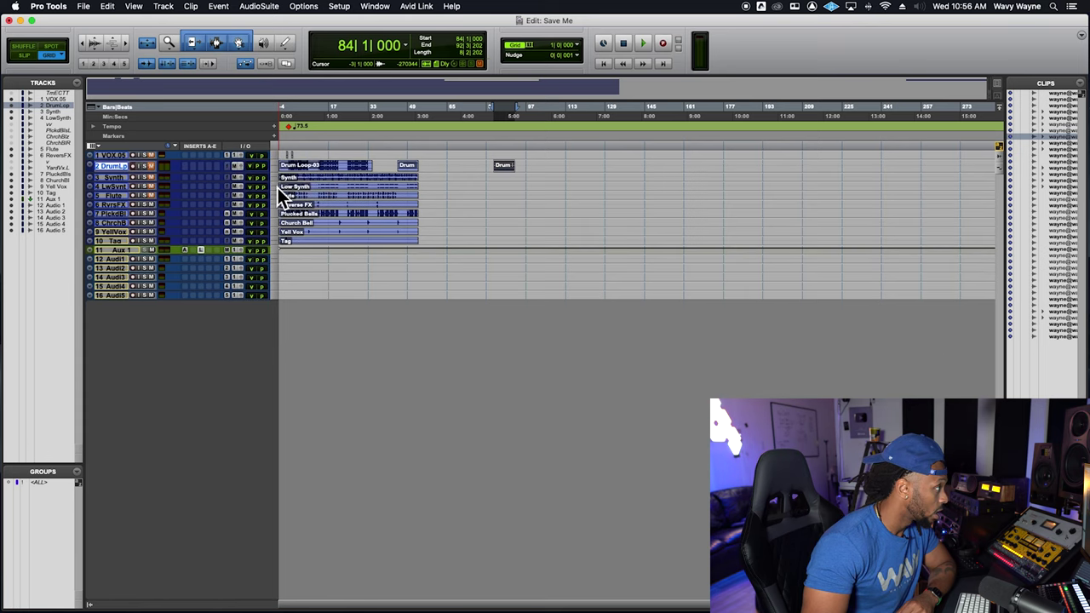
pyautogui.moveTo(278, 177); pyautogui.dragTo(260, 256)
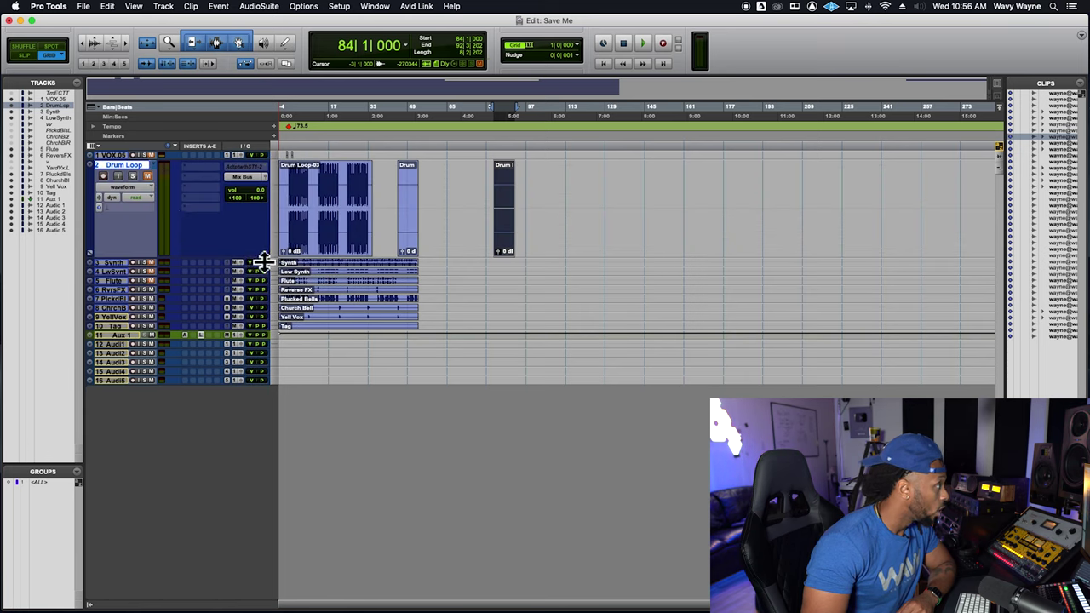
# - Readjust Drum Loop's height, then drag the Synth track's bottom edge down to make it taller
pyautogui.click(96, 169)
pyautogui.click(107, 167)
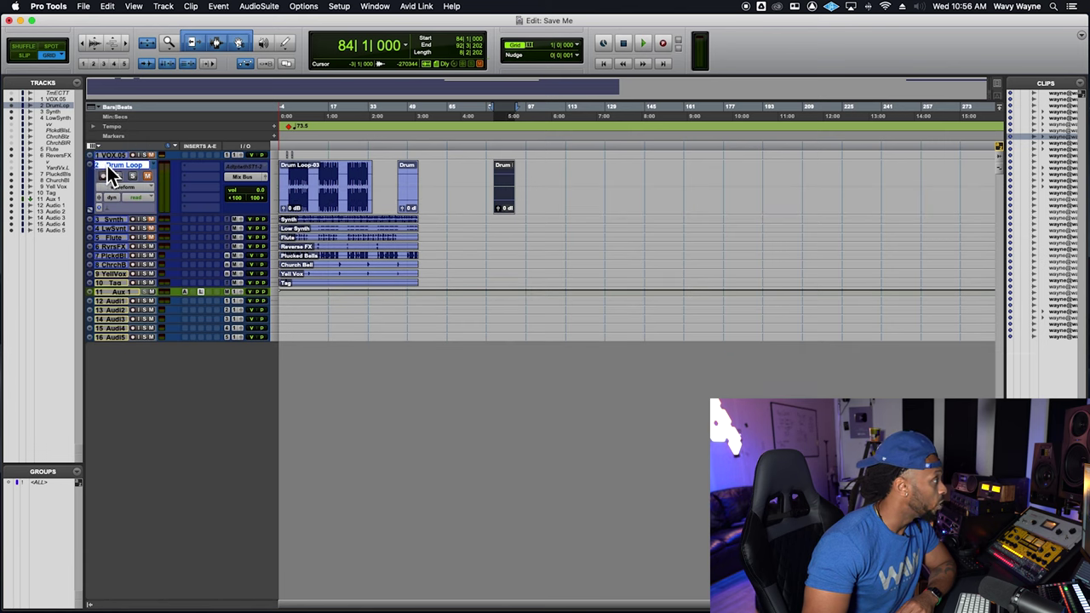
pyautogui.click(95, 168)
pyautogui.click(110, 186)
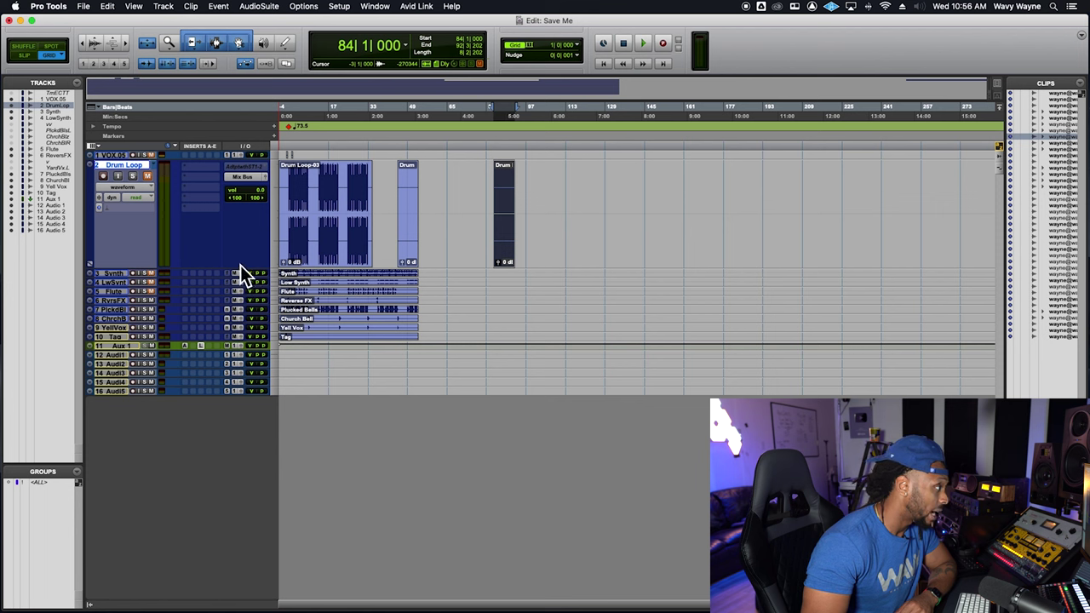
pyautogui.moveTo(241, 266); pyautogui.dragTo(211, 279)
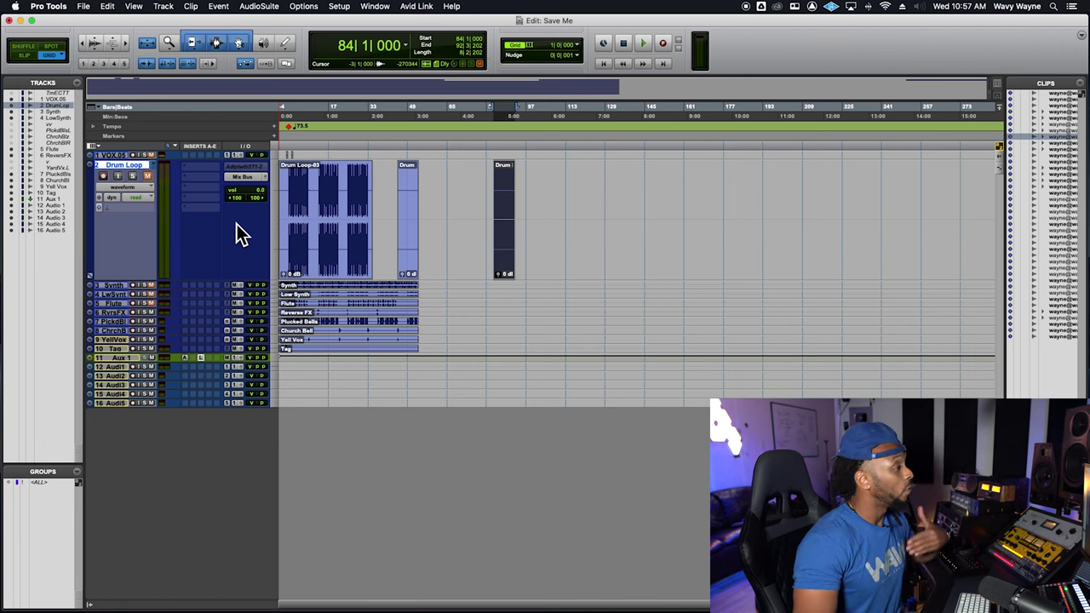
pyautogui.click(230, 292)
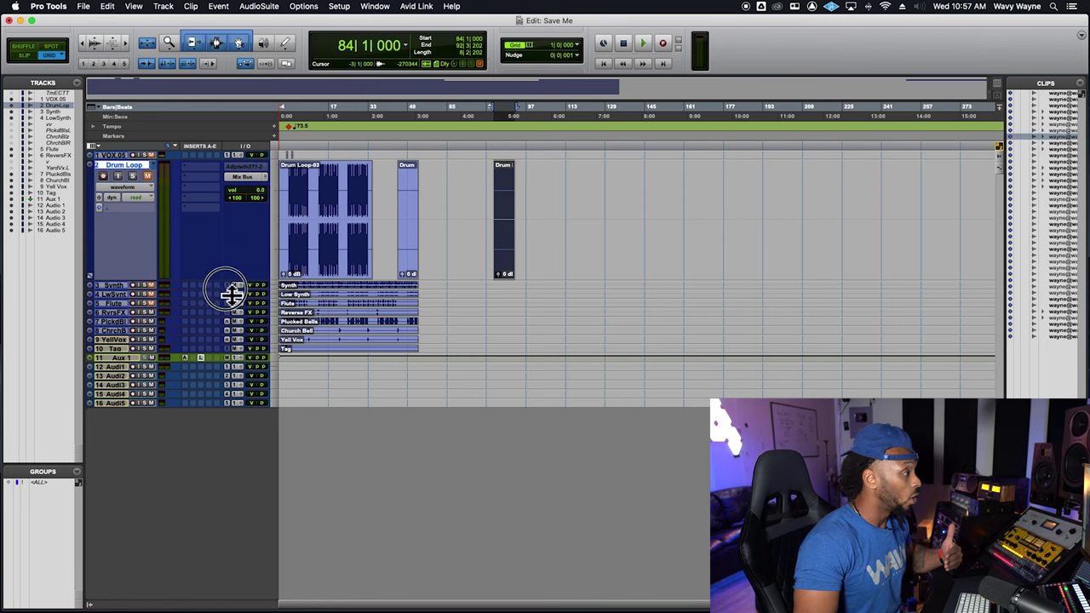
pyautogui.moveTo(230, 292); pyautogui.dragTo(240, 337)
# - Select bars 69 to 136 on the Drum Loop track and enlarge its height
pyautogui.click(472, 183)
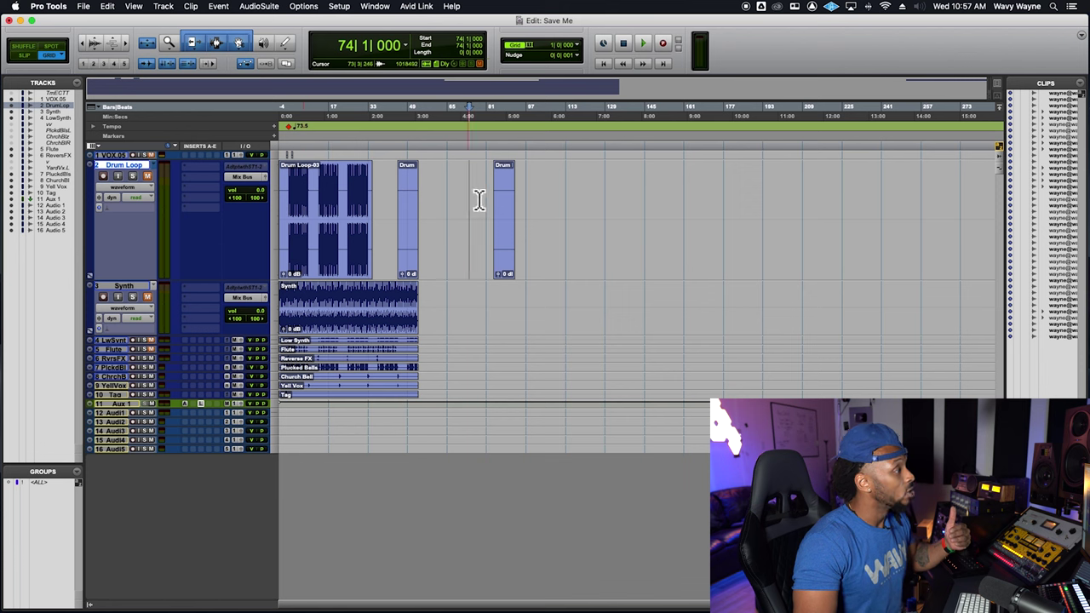
pyautogui.moveTo(463, 195); pyautogui.dragTo(623, 199)
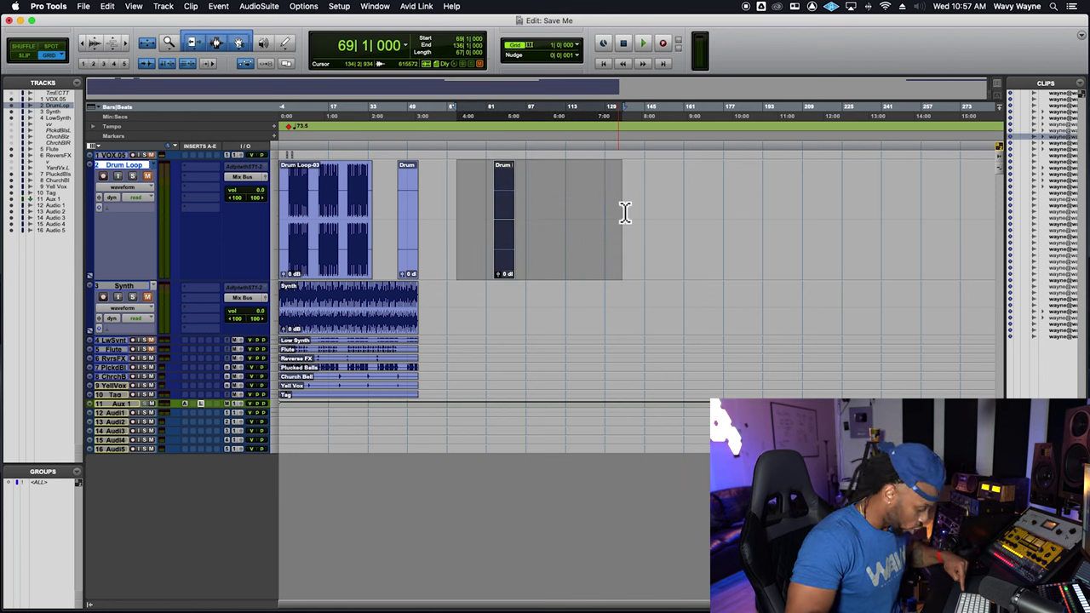
pyautogui.hotkey('ctrl', 'Up')
pyautogui.hotkey('ctrl', 'Down')
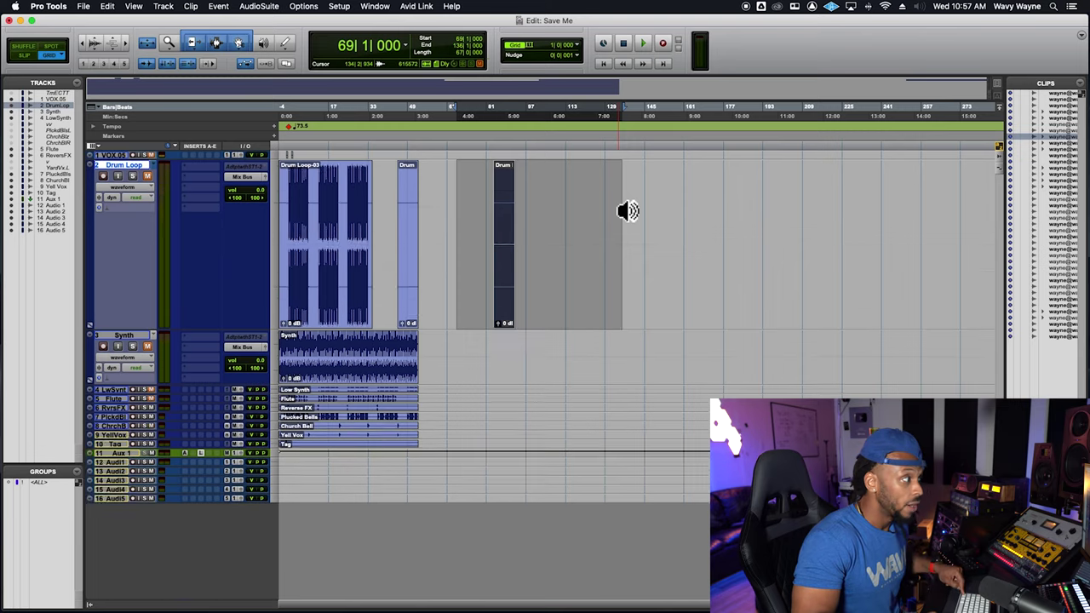
# - Cycle the Drum Loop track height up and down with Ctrl+Up/Down, ending small
pyautogui.hotkey('ctrl', 'Down')
pyautogui.hotkey('ctrl', 'Down')
pyautogui.hotkey('ctrl', 'Down')
pyautogui.hotkey('ctrl', 'Down')
pyautogui.hotkey('ctrl', 'Up')
pyautogui.hotkey('ctrl', 'Up')
pyautogui.hotkey('ctrl', 'Up')
pyautogui.hotkey('ctrl', 'Up')
pyautogui.hotkey('ctrl', 'Up')
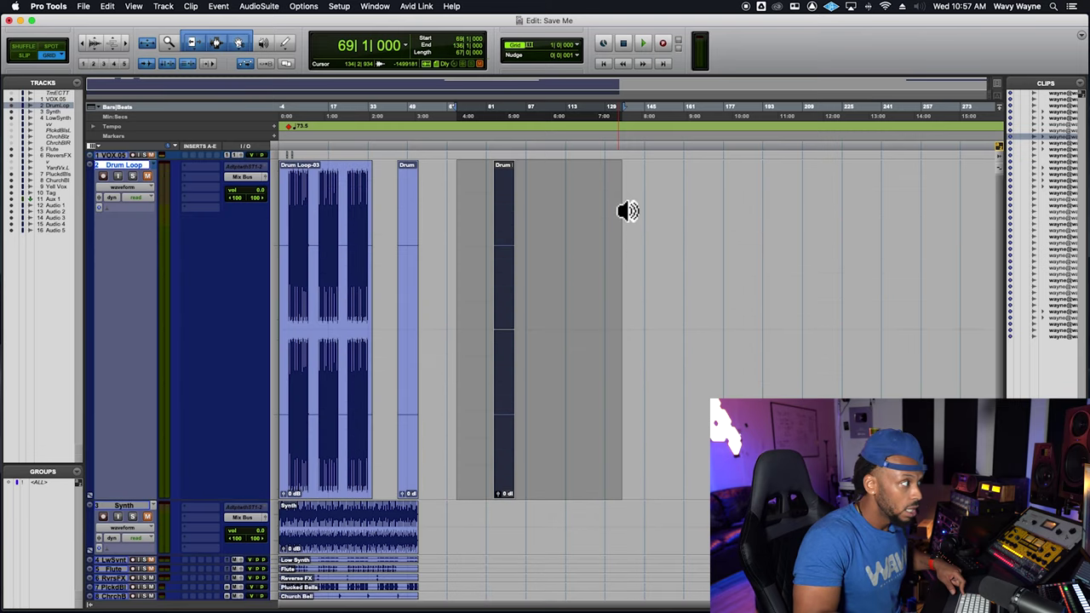
pyautogui.hotkey('ctrl', 'Down')
pyautogui.hotkey('ctrl', 'Down')
pyautogui.hotkey('ctrl', 'Down')
pyautogui.hotkey('ctrl', 'Down')
pyautogui.hotkey('ctrl', 'Up')
pyautogui.hotkey('ctrl', 'Up')
pyautogui.hotkey('ctrl', 'Up')
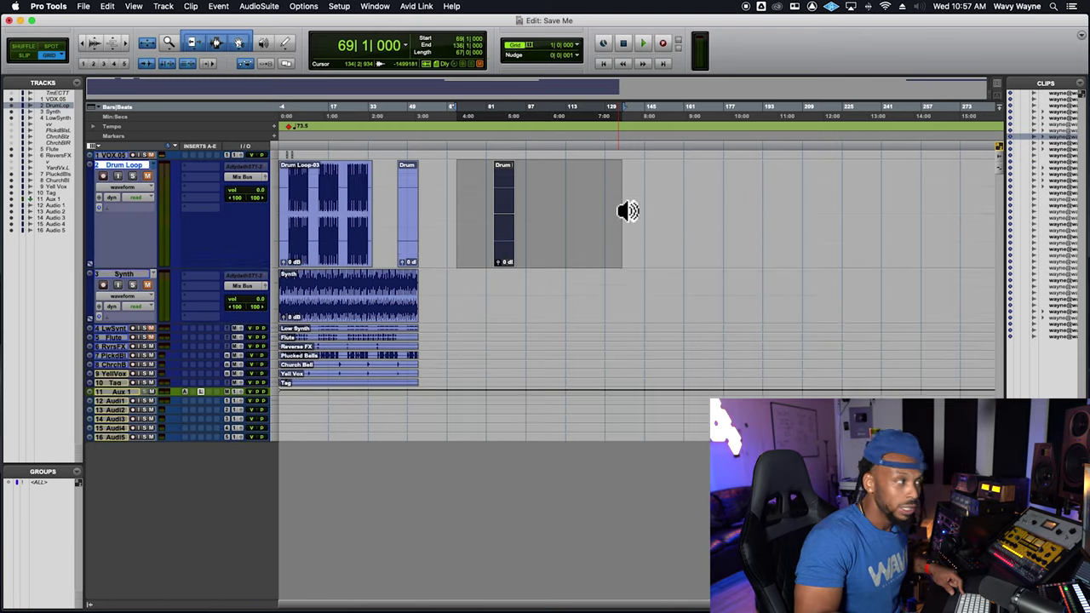
pyautogui.hotkey('ctrl', 'Up')
pyautogui.hotkey('ctrl', 'Down')
pyautogui.hotkey('ctrl', 'Down')
pyautogui.hotkey('ctrl', 'Down')
pyautogui.hotkey('ctrl', 'Down')
pyautogui.hotkey('ctrl', 'Up')
pyautogui.hotkey('ctrl', 'Up')
pyautogui.hotkey('ctrl', 'Up')
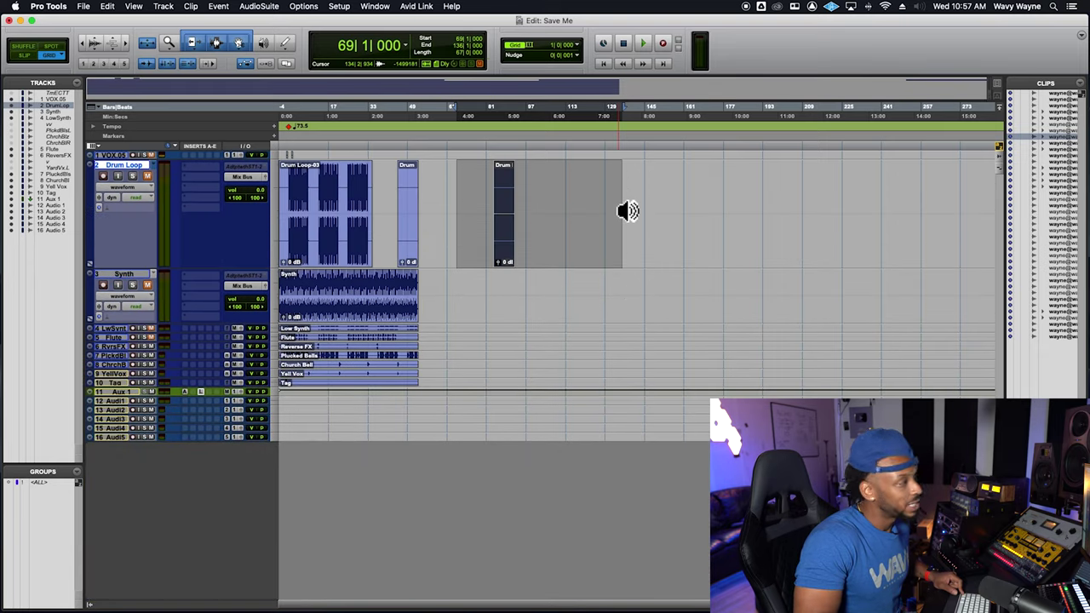
pyautogui.hotkey('ctrl', 'Down')
pyautogui.hotkey('ctrl', 'Down')
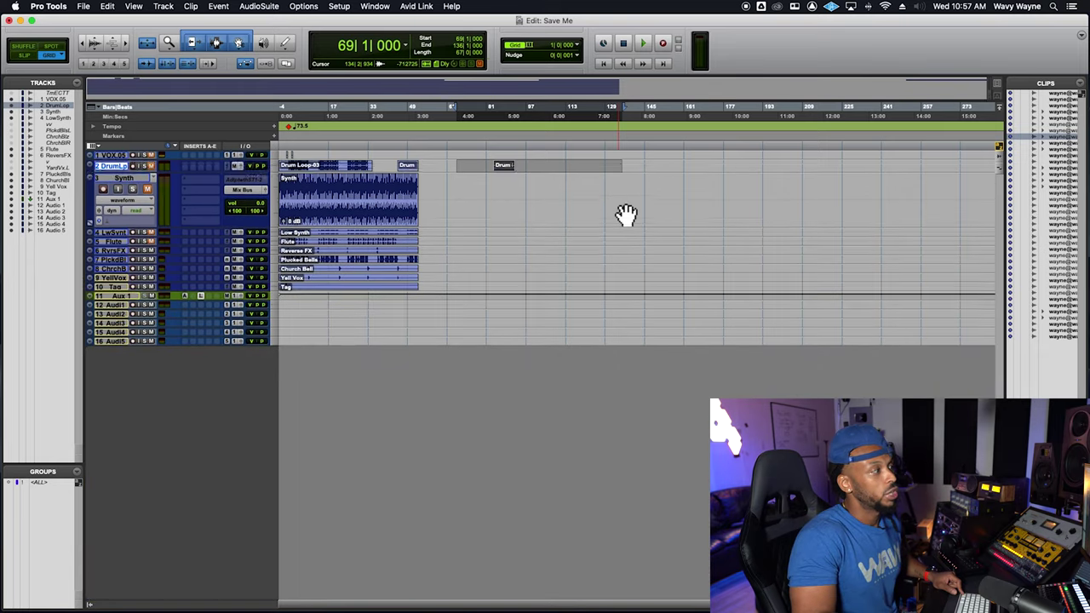
# - Return Drum Loop to medium, resize all tracks together with Ctrl+Option+Down, and zoom the timeline in
pyautogui.hotkey('ctrl', 'Up')
pyautogui.hotkey('ctrl', 'Up')
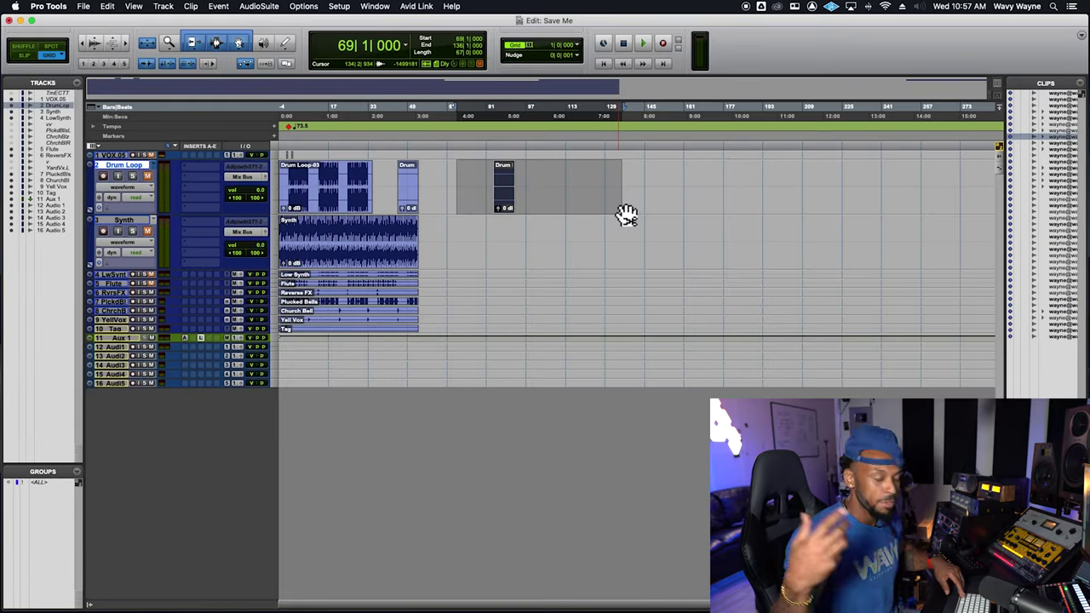
pyautogui.hotkey('ctrl', 'alt', 'Down')
pyautogui.hotkey('ctrl', 'alt', 'Down')
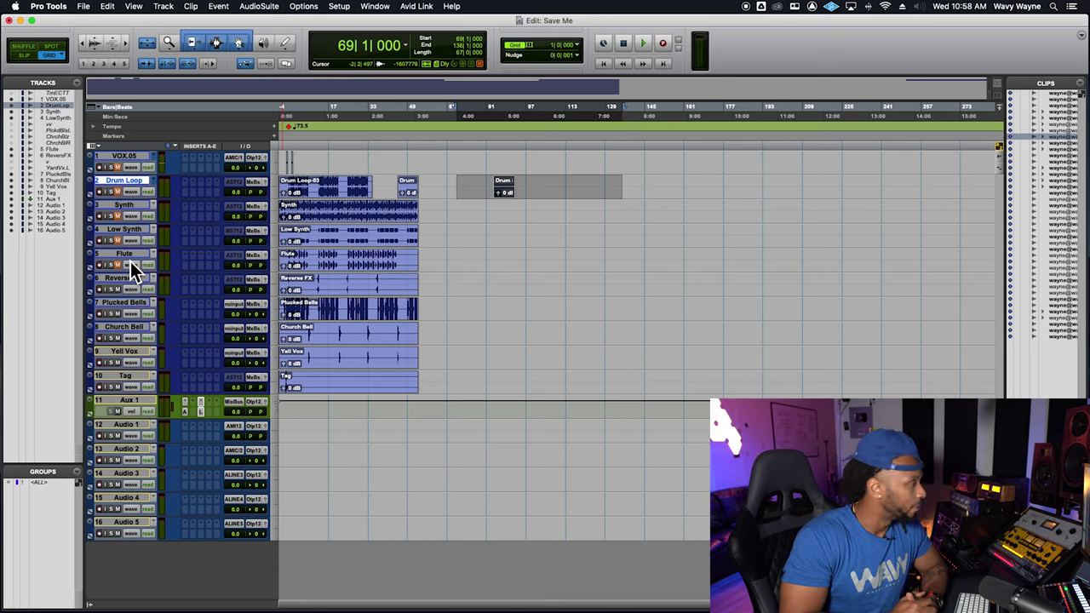
pyautogui.press('super+bracketright')
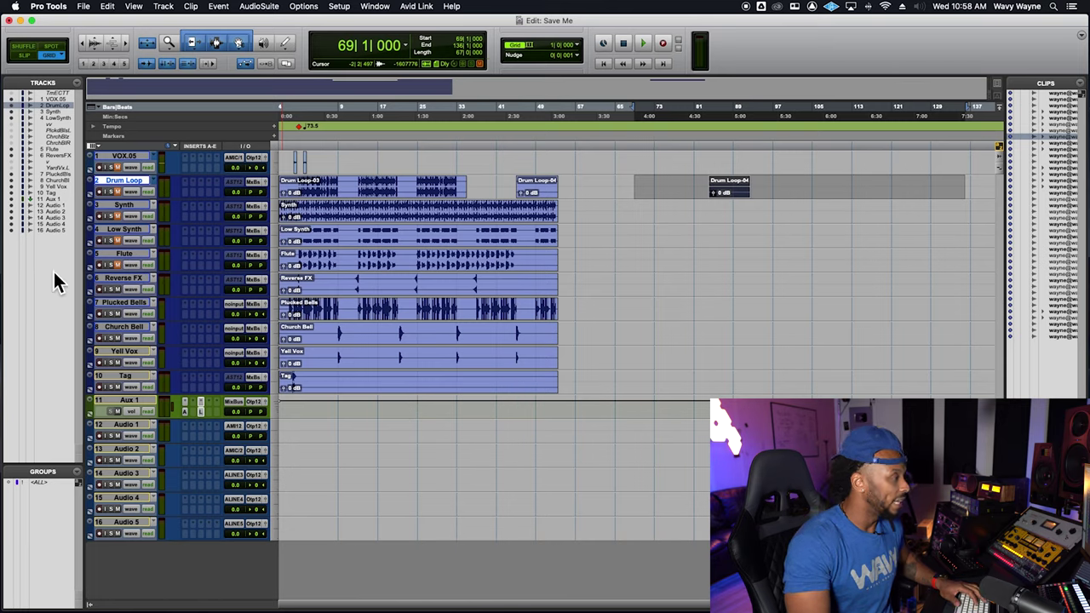
# - Create an INTRO memory-location marker at the song start
pyautogui.press('Return')
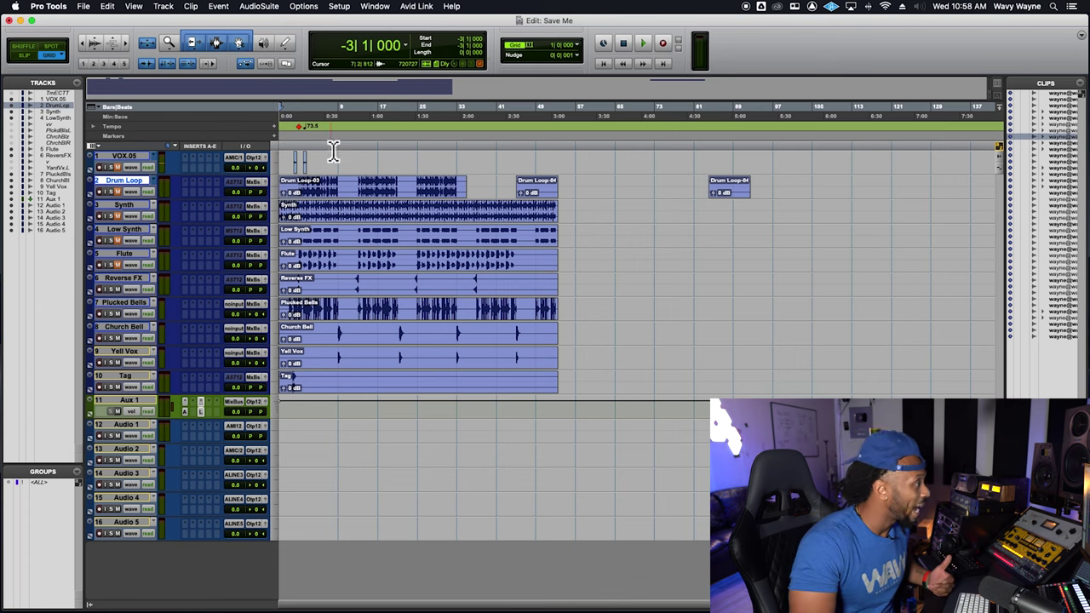
pyautogui.click(307, 145)
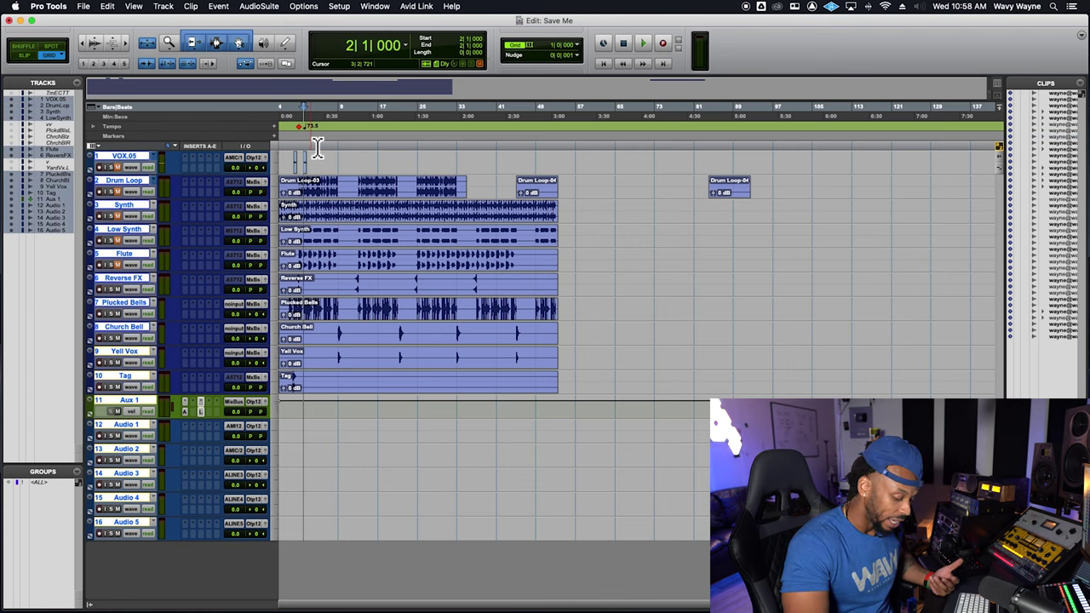
pyautogui.press('KP_Enter')
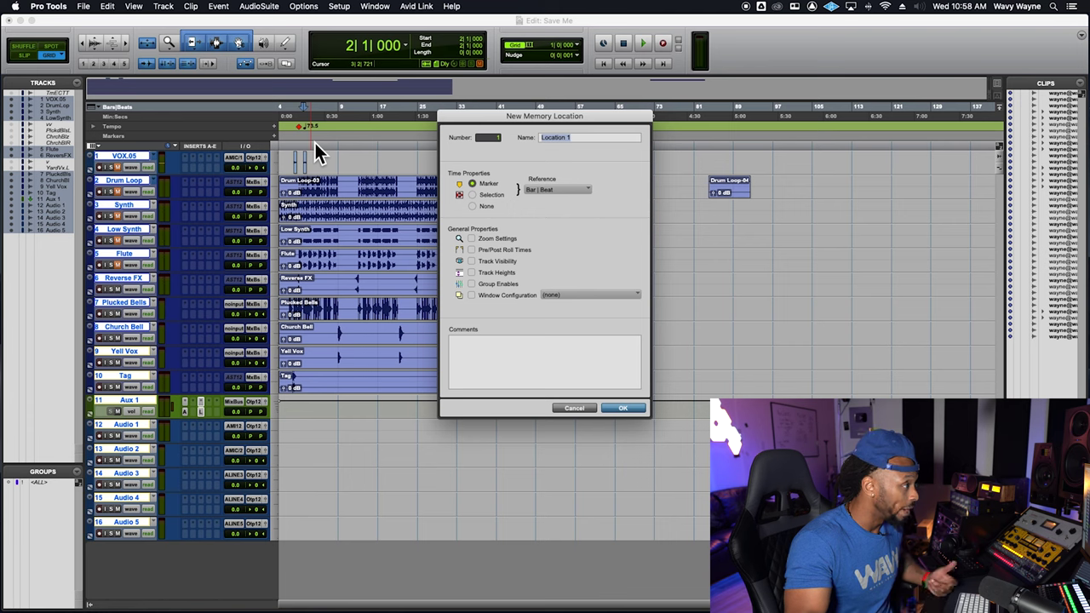
pyautogui.click(591, 410)
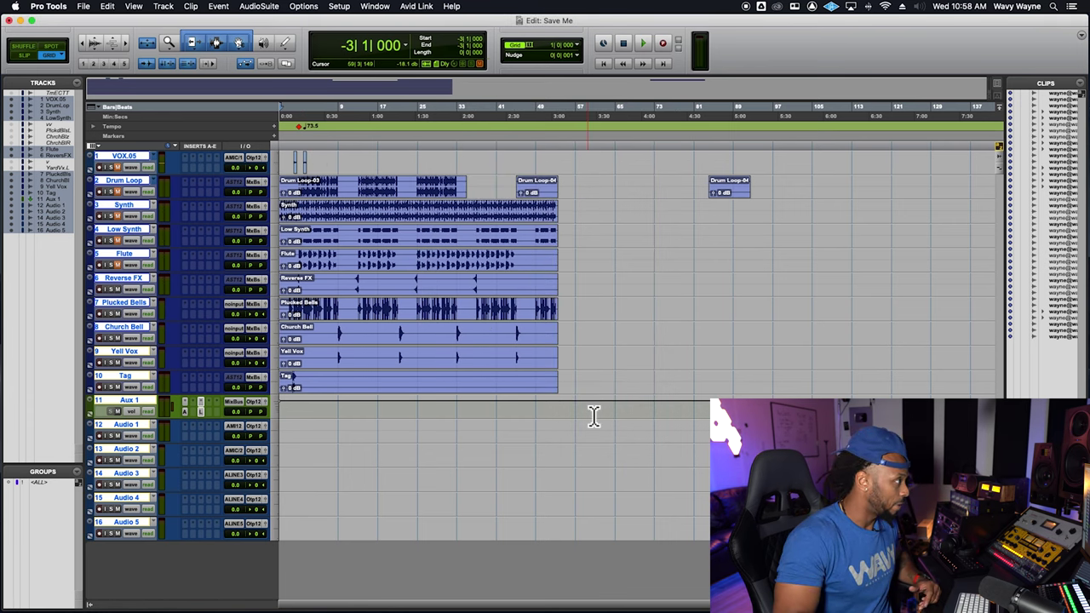
pyautogui.press('KP_Enter')
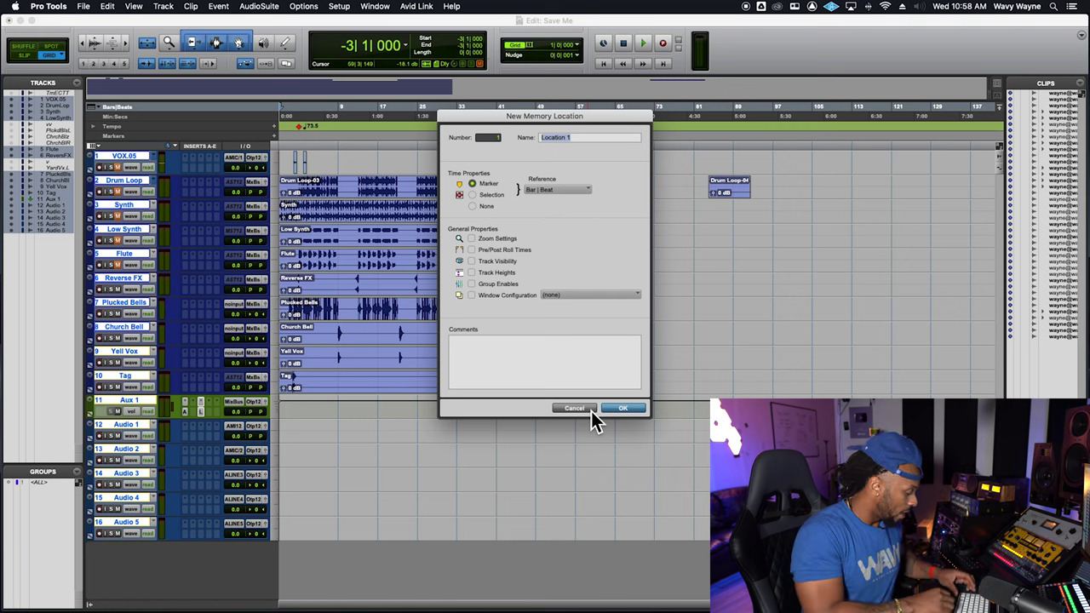
pyautogui.write('INTRO')
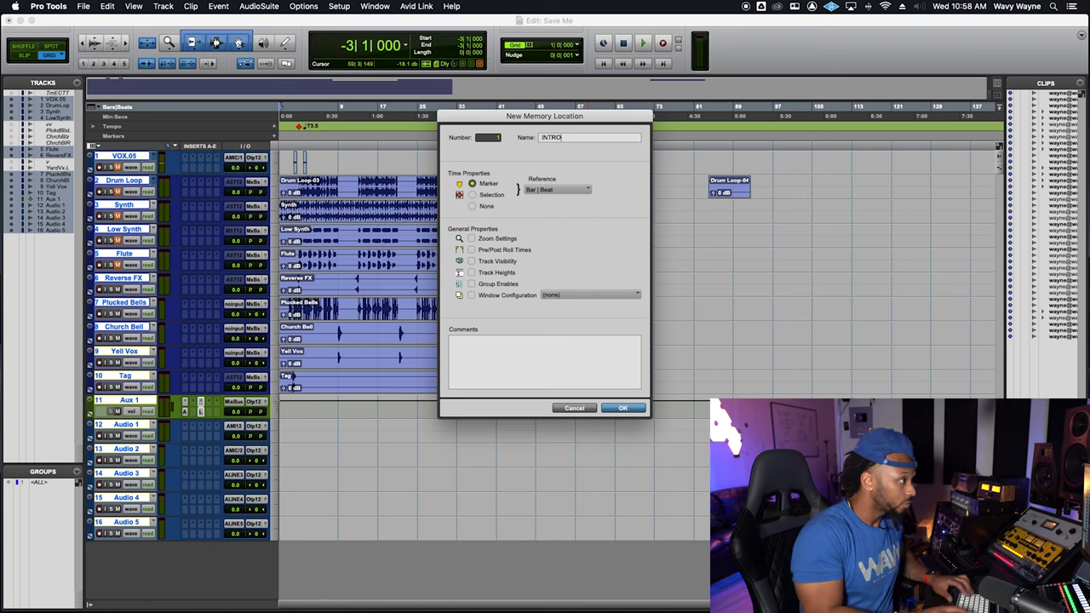
pyautogui.press('Return')
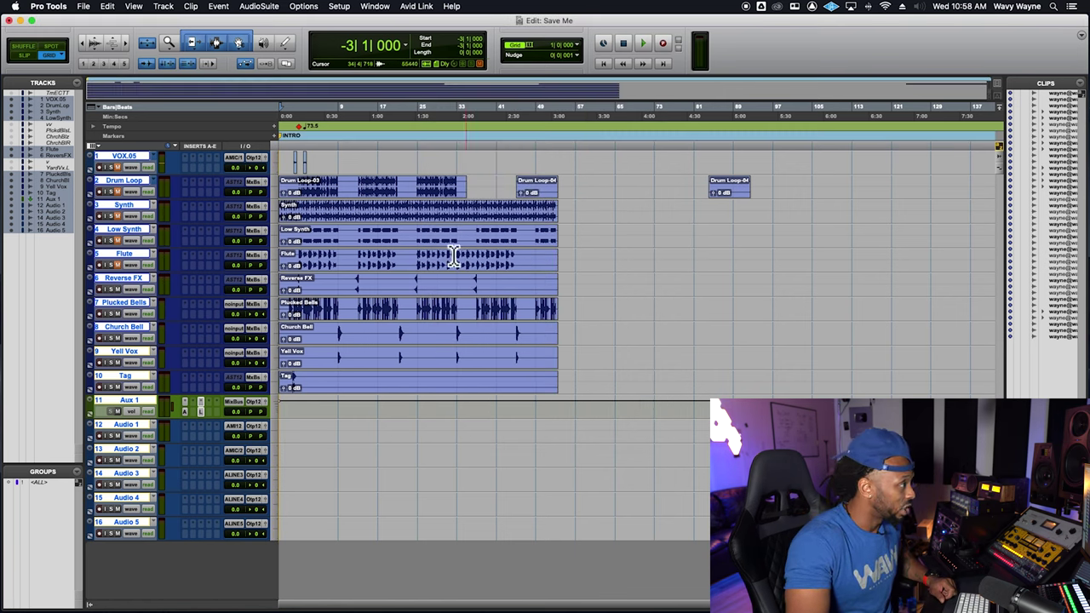
# - Add a VERSE marker at bar 9 and a HOOK marker at bar 25, then show the Mix window
pyautogui.click(339, 135)
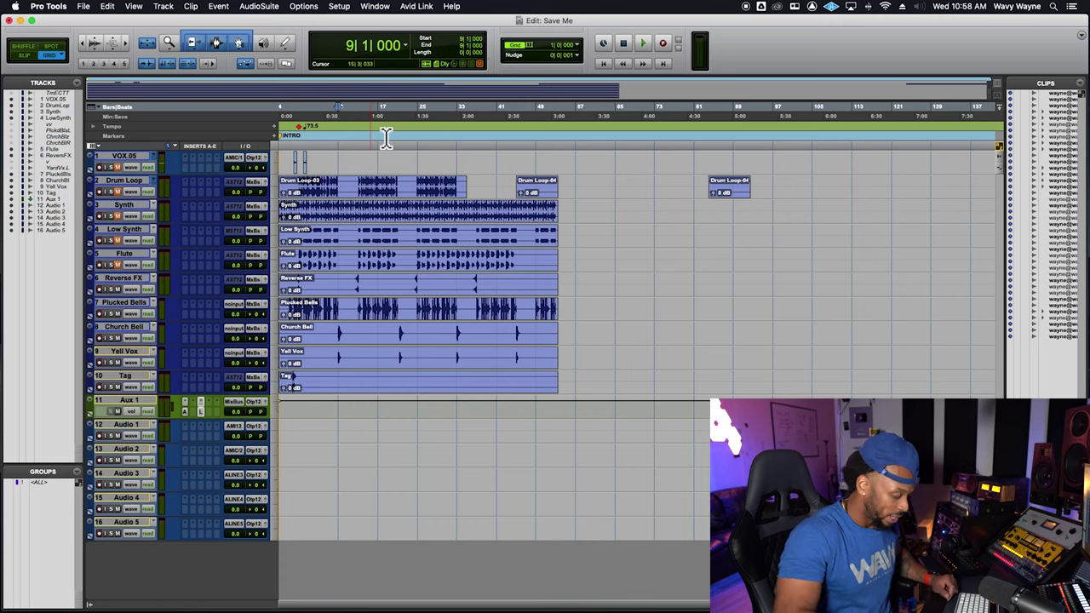
pyautogui.press('KP_Enter')
pyautogui.write('VERSE')
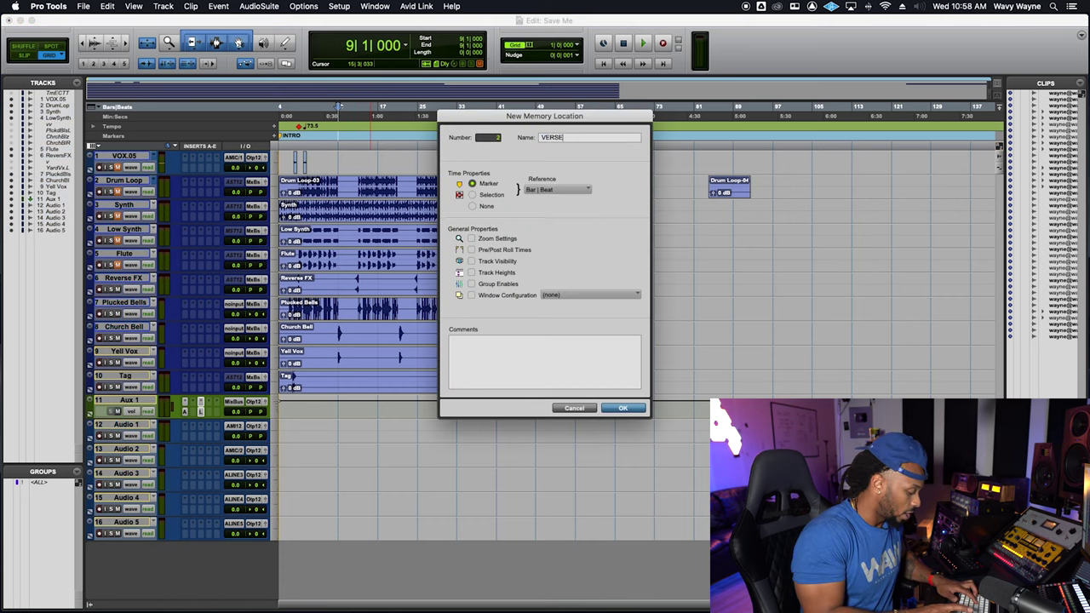
pyautogui.press('Return')
pyautogui.click(425, 141)
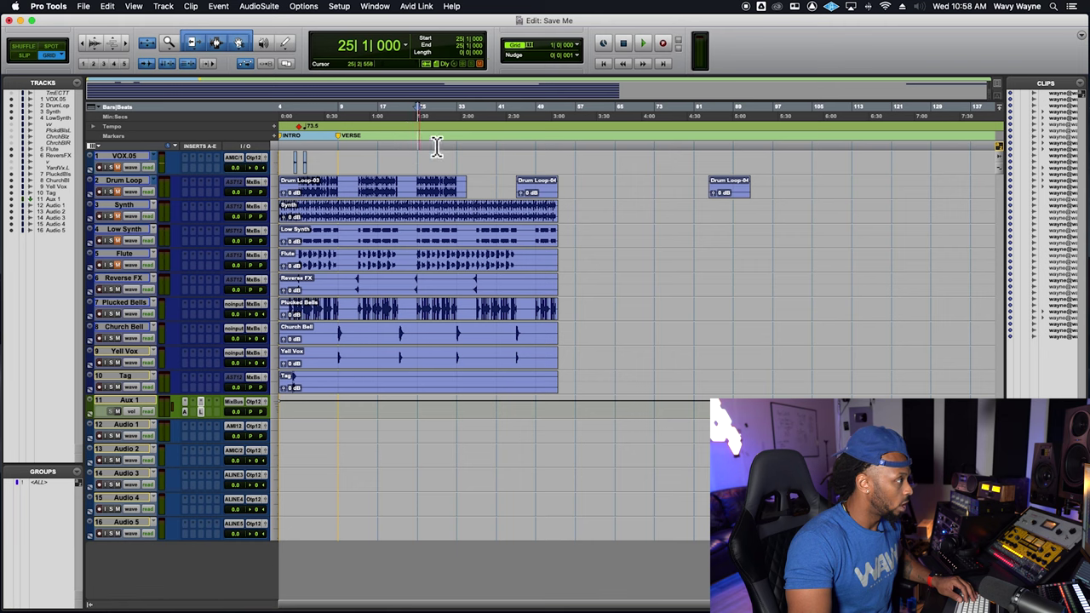
pyautogui.press('KP_Enter')
pyautogui.write('HOOK')
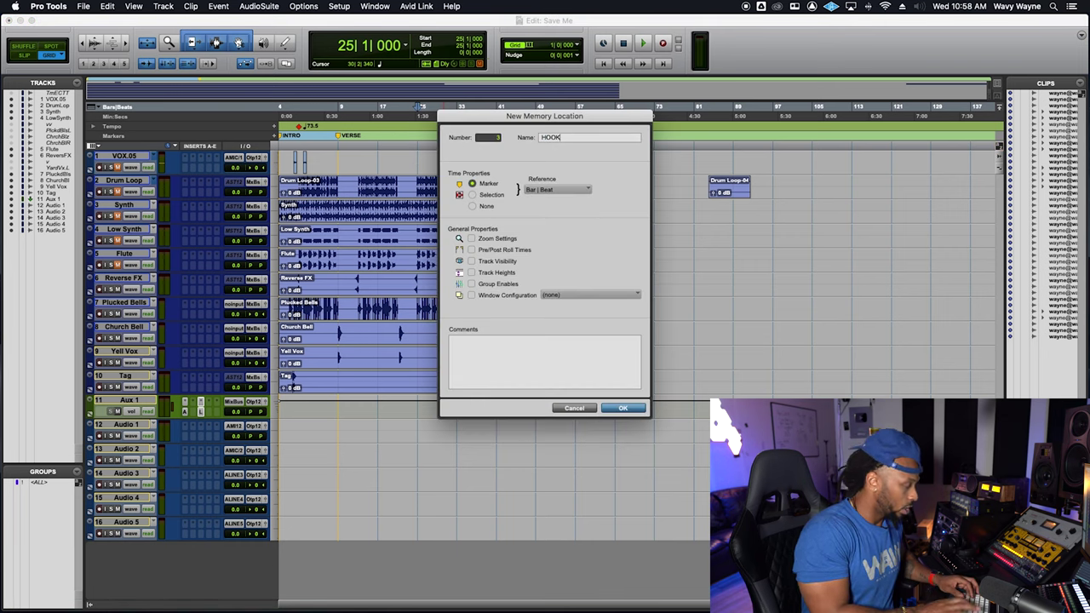
pyautogui.press('Return')
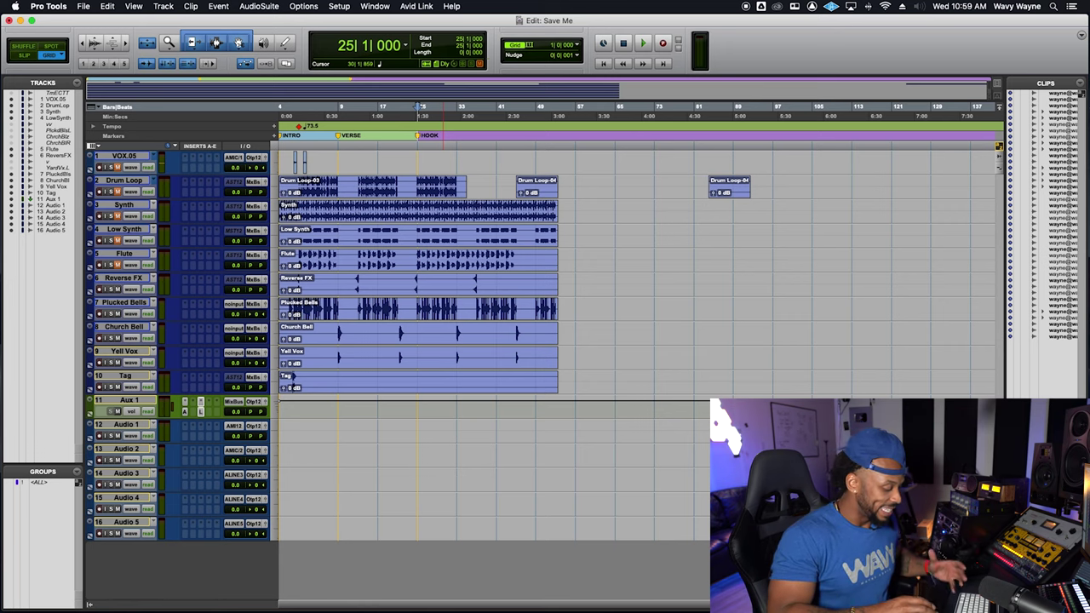
pyautogui.press('super+equal')
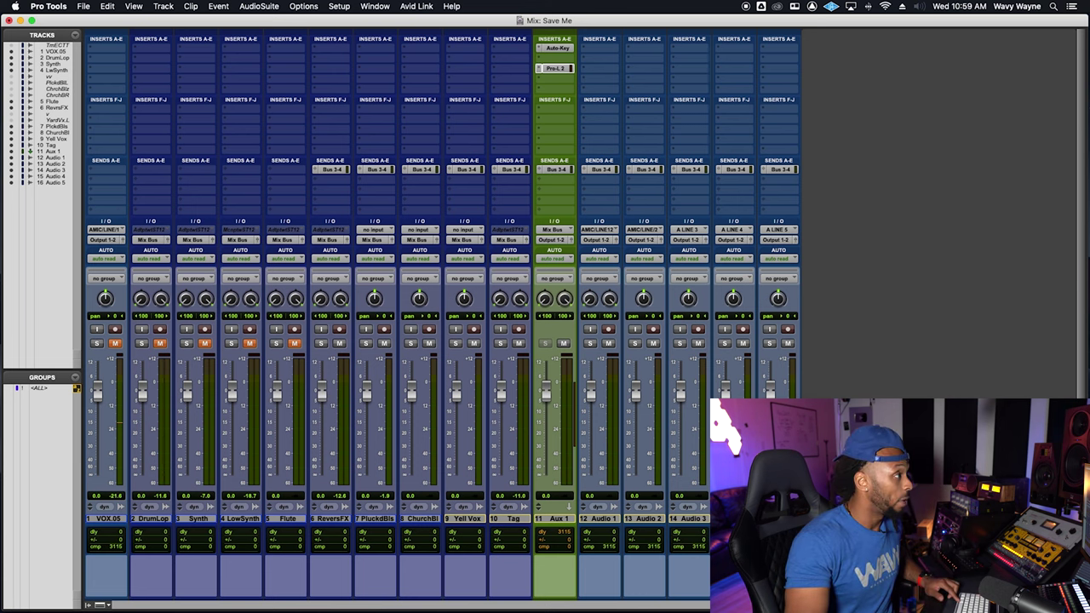
# - Open Window > Memory Locations and move it to the top right of the screen
pyautogui.click(375, 6)
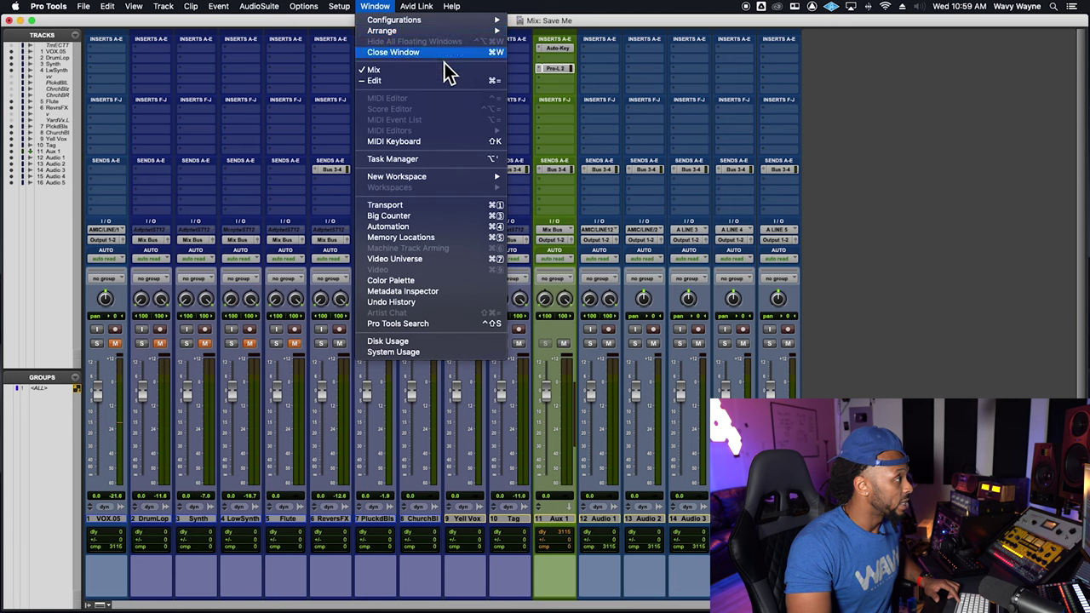
pyautogui.moveTo(452, 179)
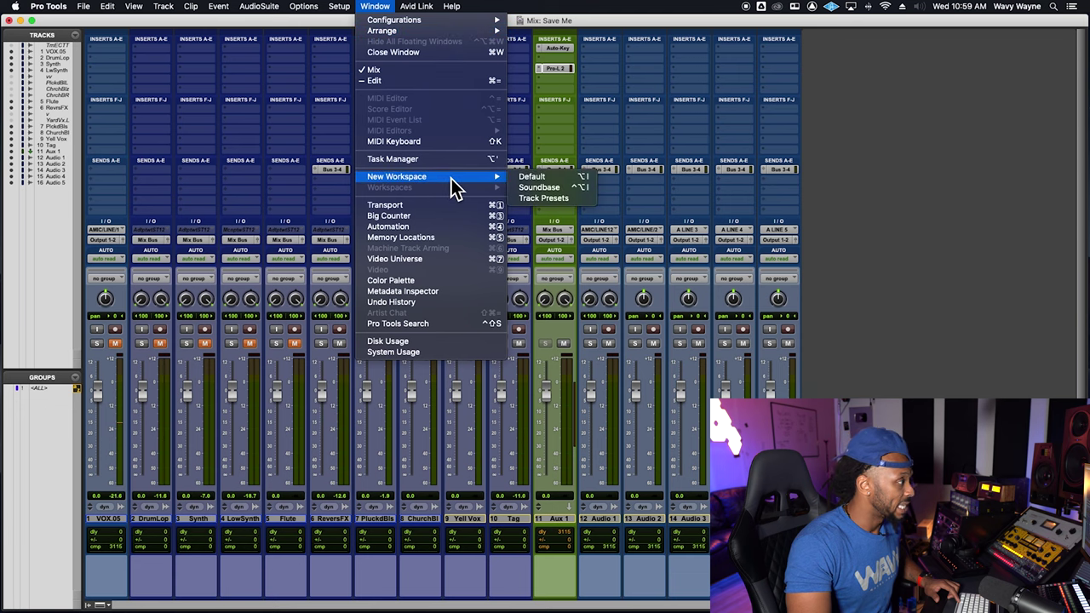
pyautogui.click(438, 237)
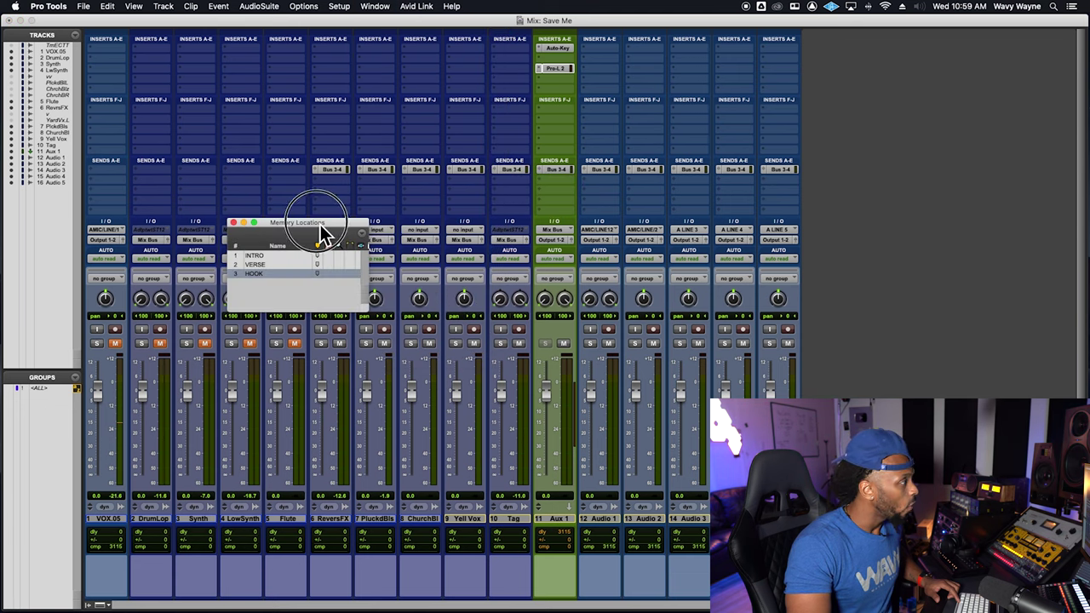
pyautogui.moveTo(322, 224); pyautogui.dragTo(896, 55)
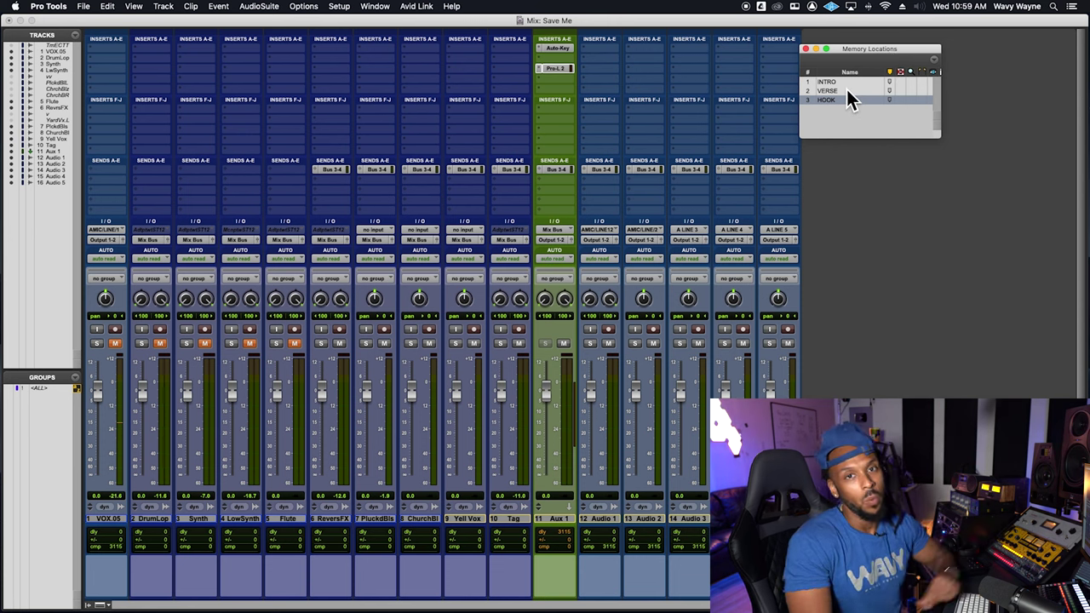
# - Recall the INTRO, VERSE and HOOK locations in turn, twice, from the Mix window
pyautogui.click(840, 81)
pyautogui.click(836, 91)
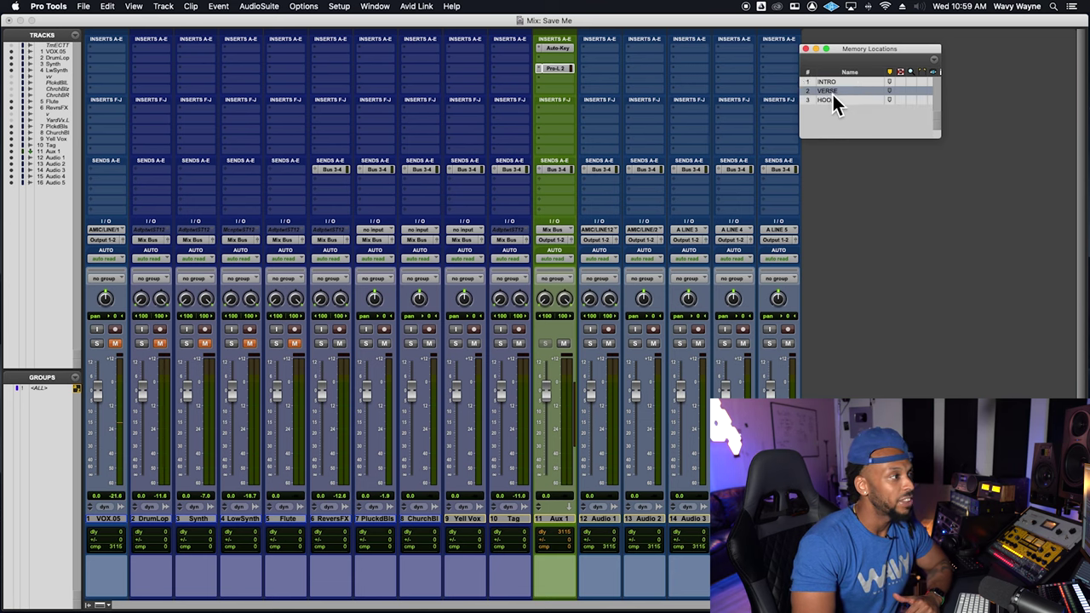
pyautogui.click(835, 99)
pyautogui.click(834, 81)
pyautogui.click(833, 91)
pyautogui.click(834, 100)
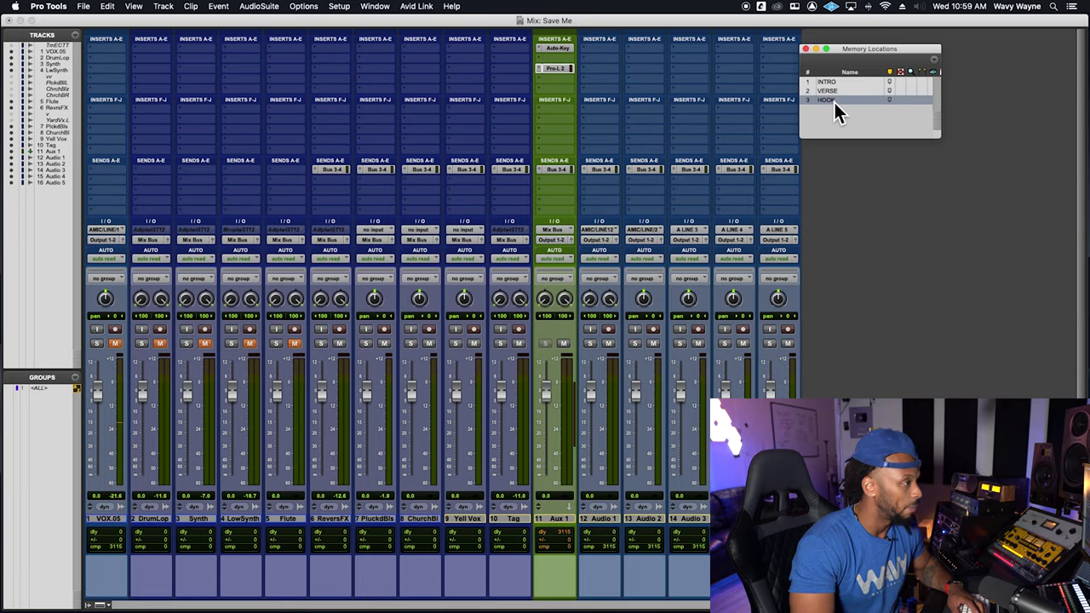
# - In the Edit window, recall VERSE, HOOK and INTRO, then step down to HOOK
pyautogui.press('super+equal')
pyautogui.click(834, 92)
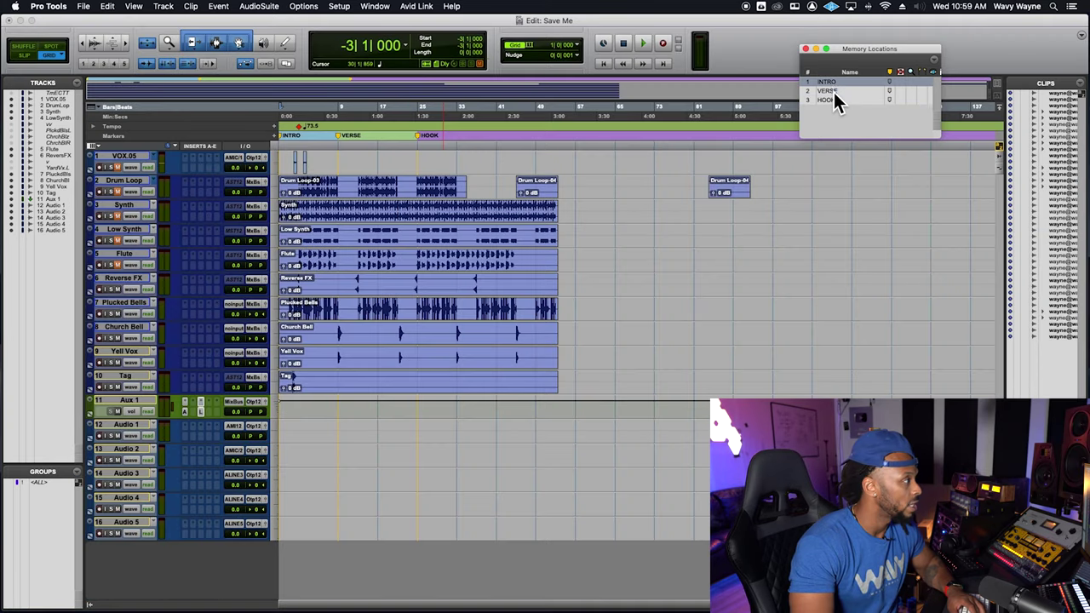
pyautogui.click(834, 92)
pyautogui.click(837, 99)
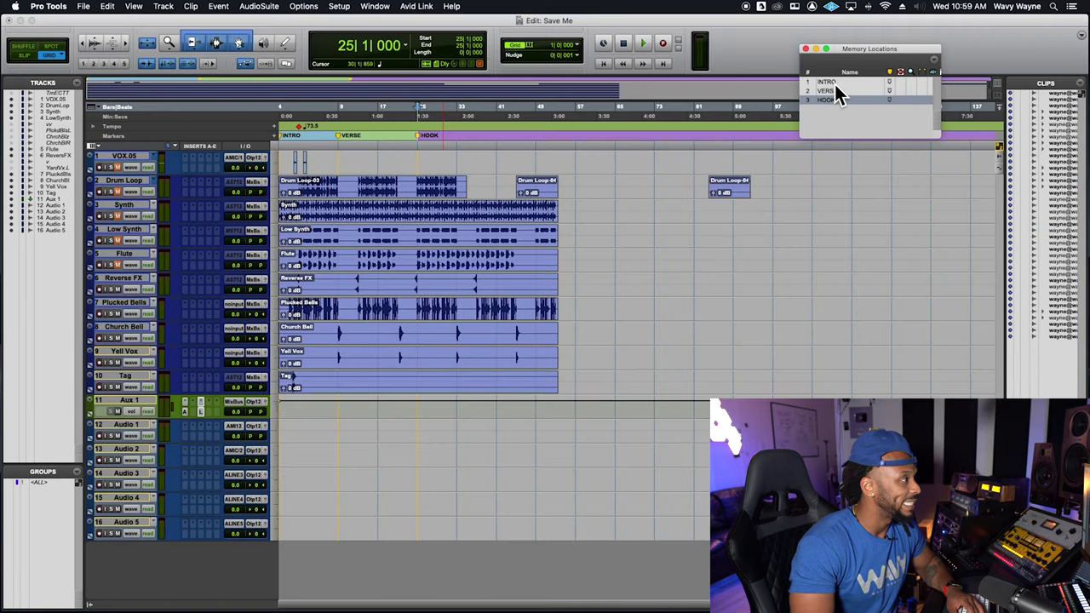
pyautogui.click(828, 82)
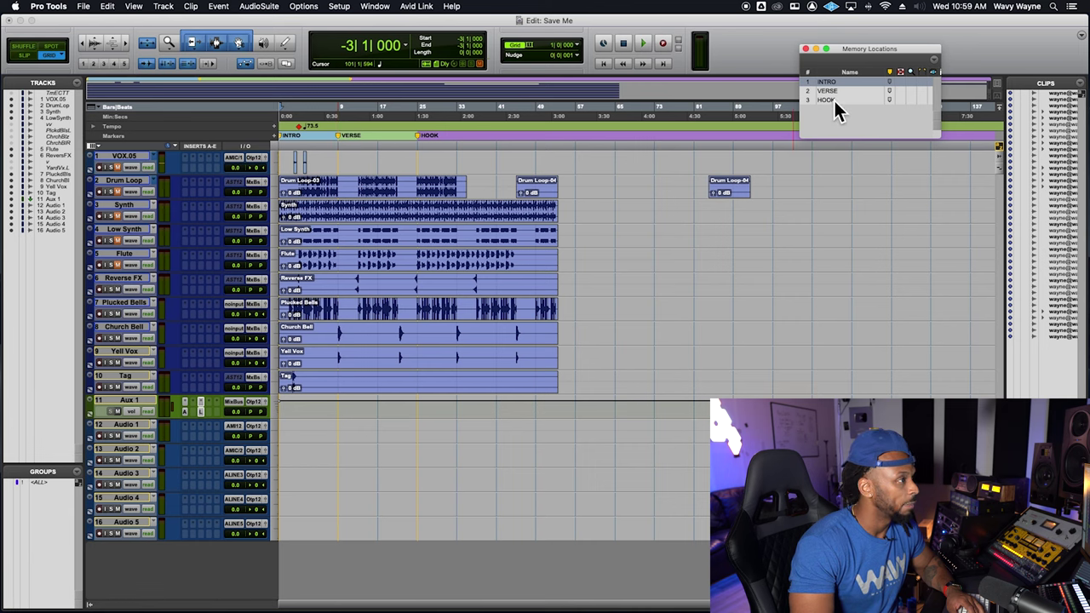
pyautogui.press('Down')
pyautogui.press('Down')
# - Back in the Mix window, move Memory Locations further right and recall INTRO, VERSE, HOOK
pyautogui.press('super+equal')
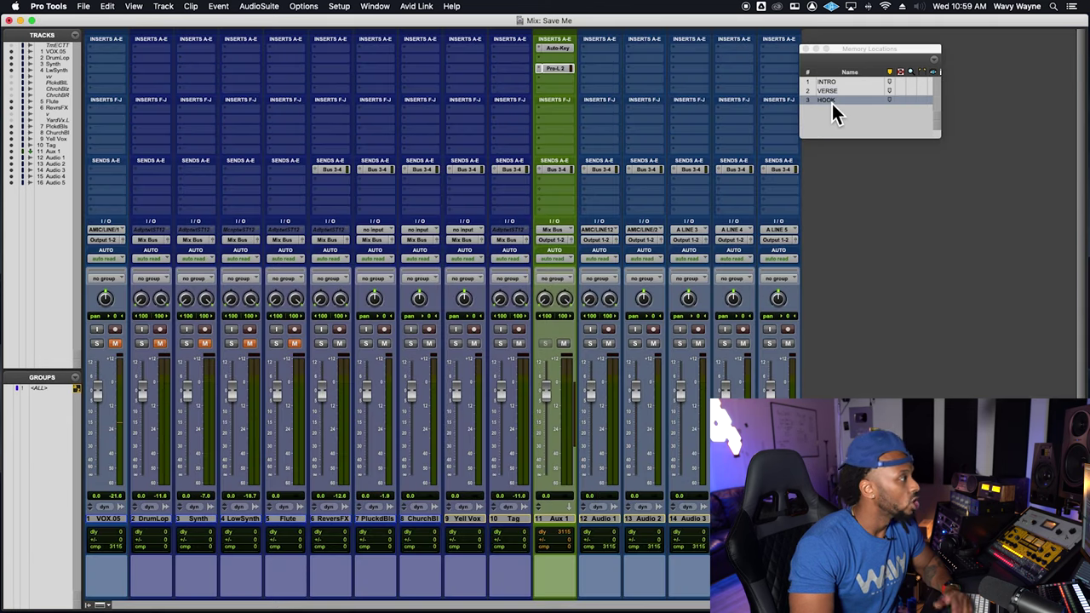
pyautogui.moveTo(869, 49); pyautogui.dragTo(932, 46)
pyautogui.click(899, 78)
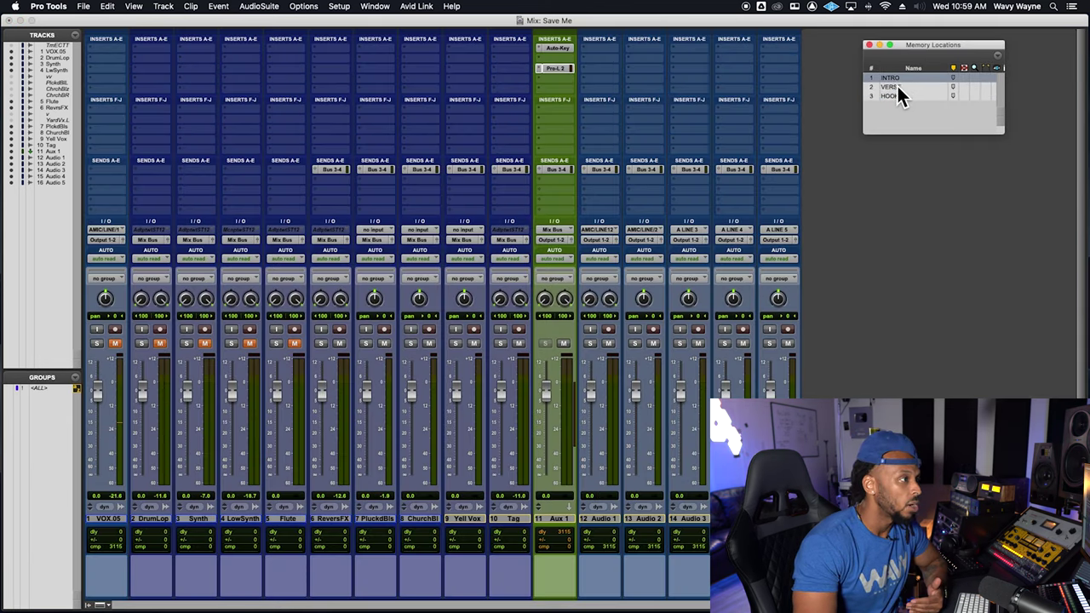
pyautogui.click(897, 87)
pyautogui.click(899, 95)
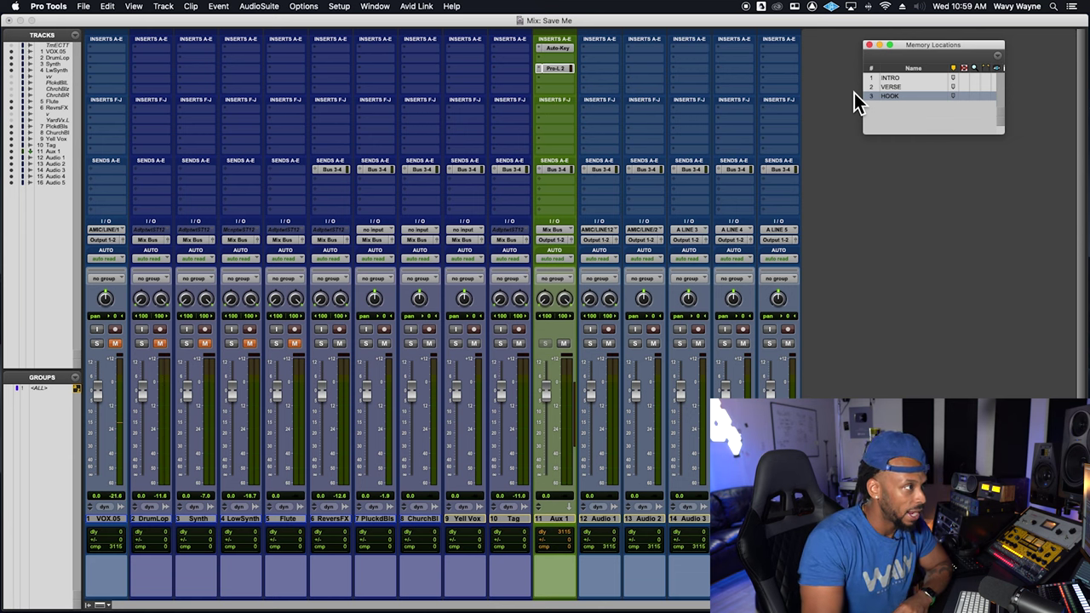
pyautogui.press('super+equal')
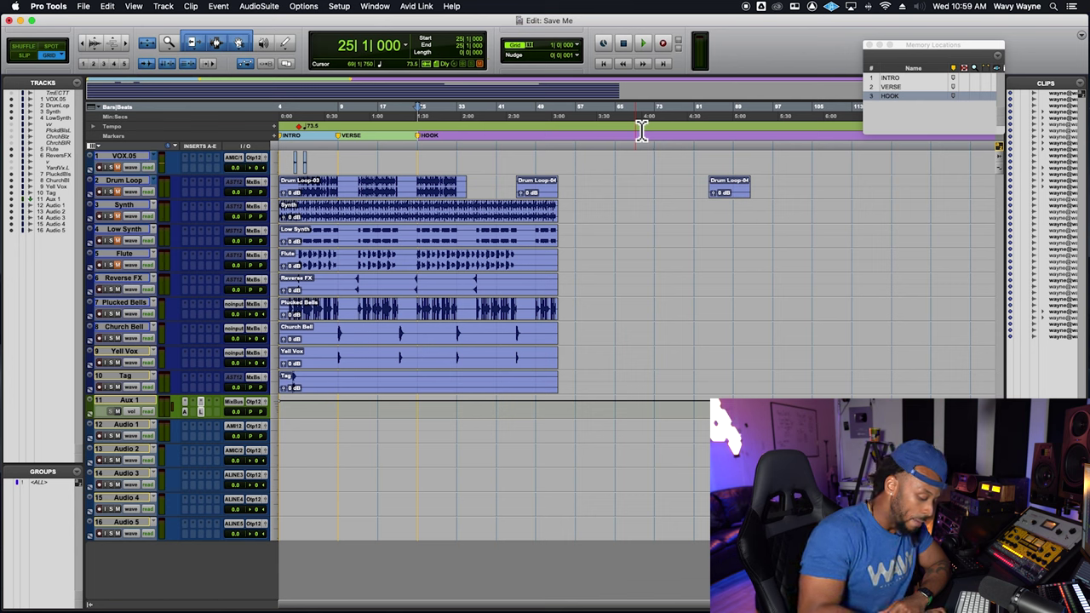
# - Jump to INTRO, then recall VERSE at bar 9 and HOOK at bar 25 with keypad period-number shortcuts
pyautogui.press('Return')
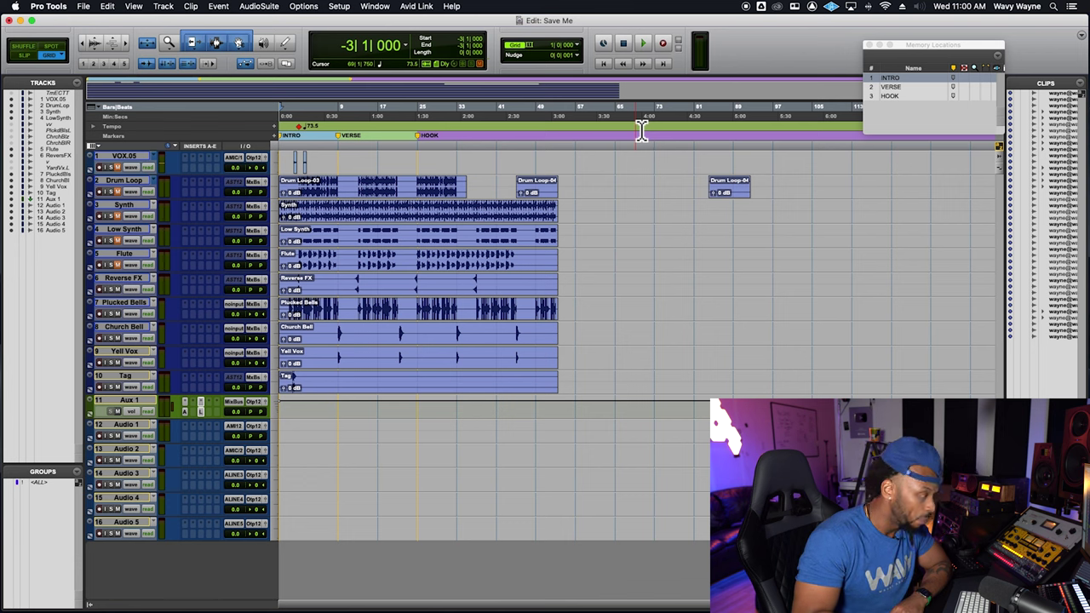
pyautogui.press('KP_Decimal')
pyautogui.press('KP_2')
pyautogui.press('KP_Decimal')
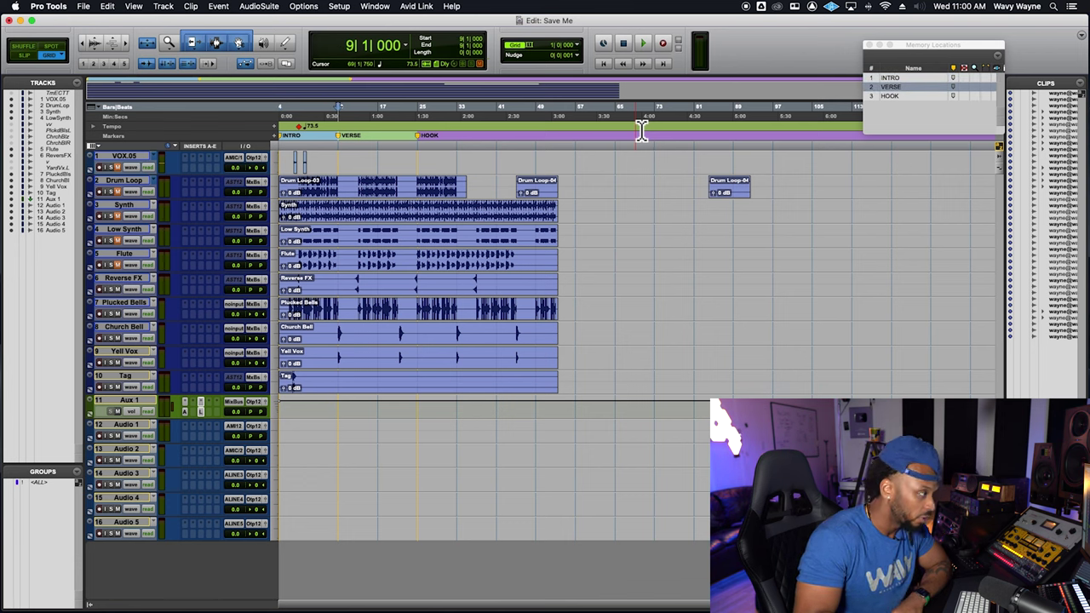
pyautogui.press('KP_Decimal')
pyautogui.press('KP_3')
pyautogui.press('KP_Decimal')
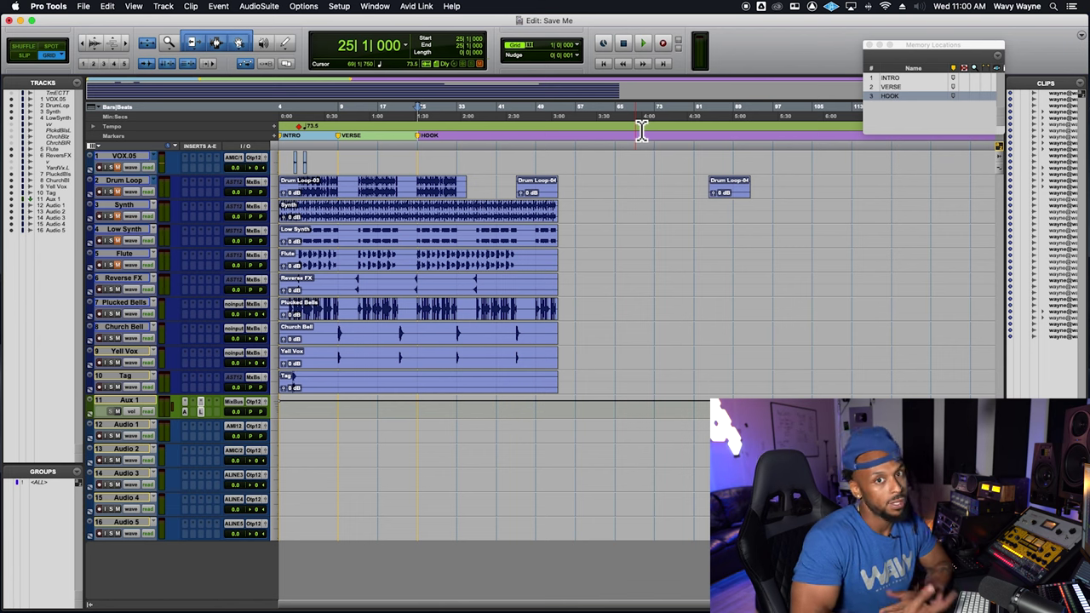